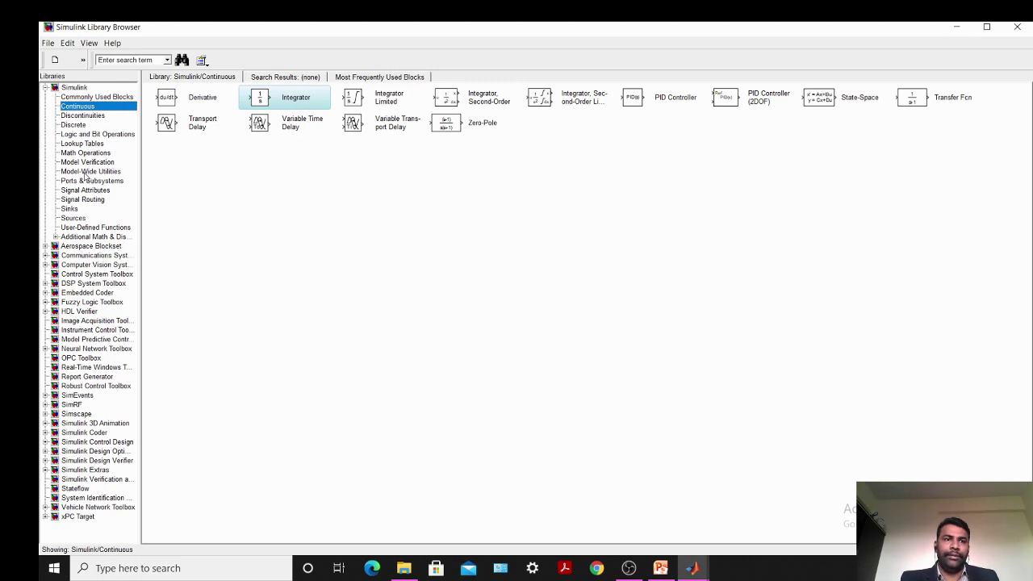
- Add a Scope block from the Commonly Used Blocks library and place it at the far right of the model canvas
click(95, 98)
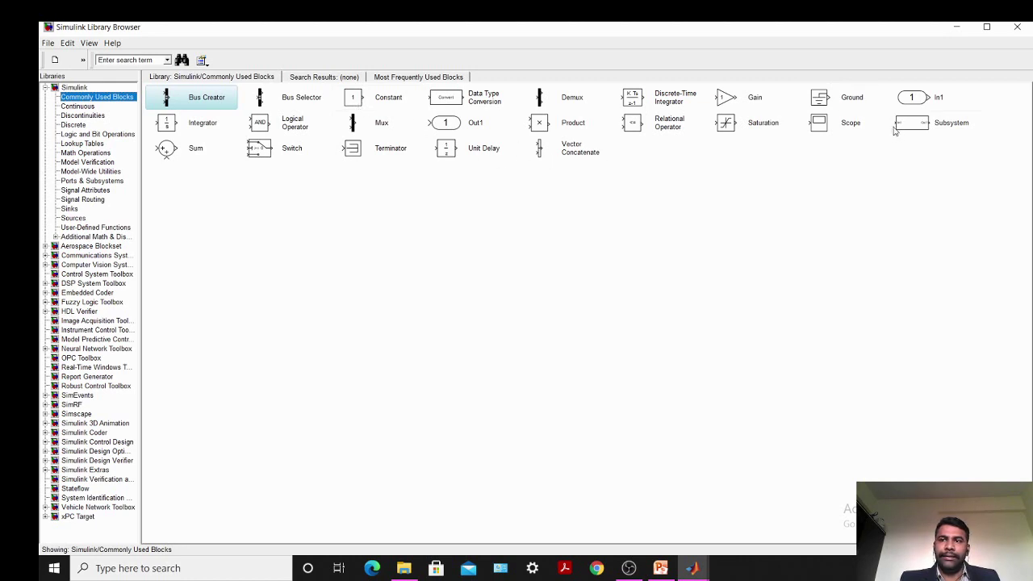
right_click(817, 119)
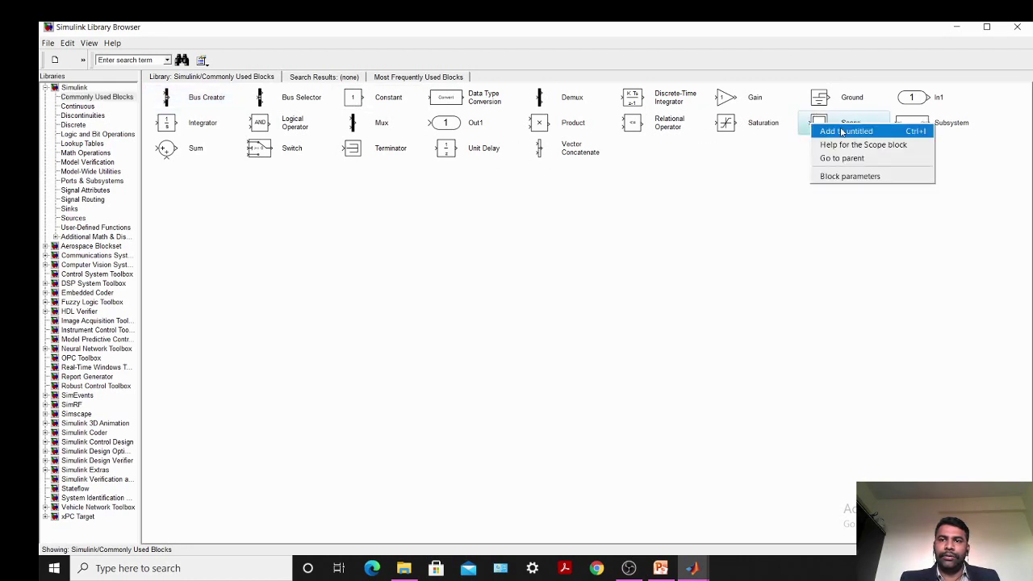
click(843, 132)
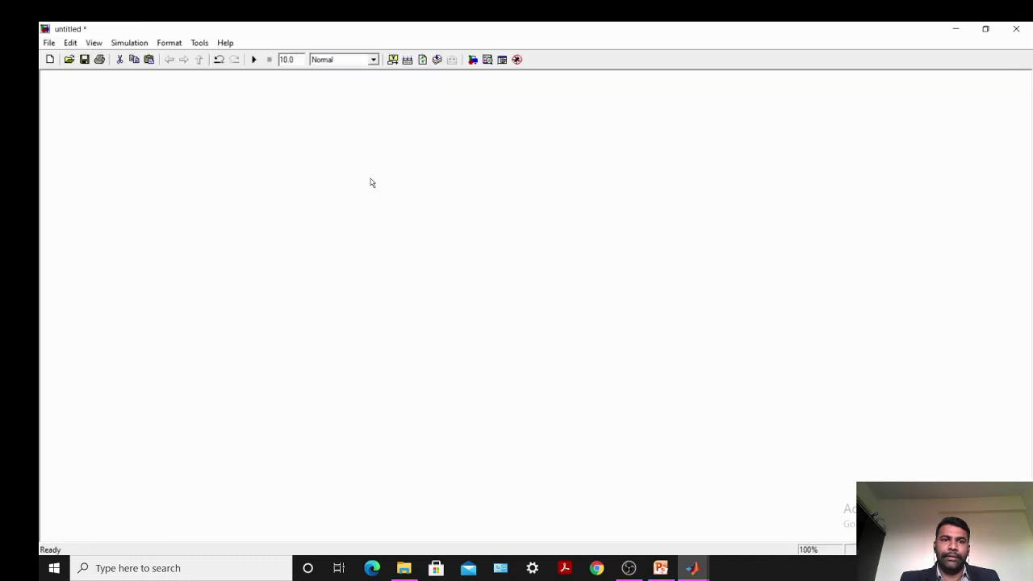
drag(535, 308, 756, 204)
click(603, 315)
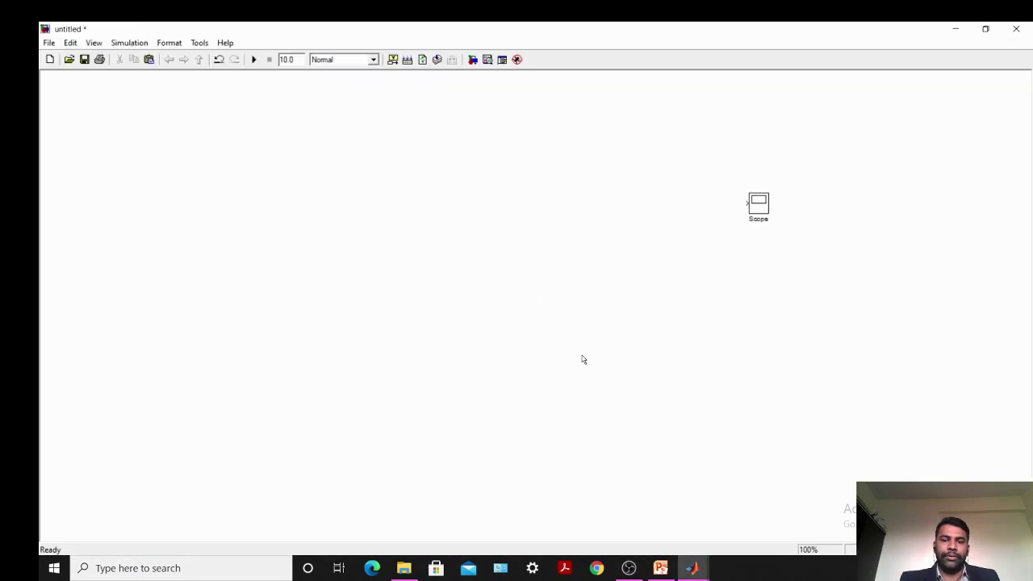
- Add a Transfer Fcn block from the Continuous library and place it well to the left of the Scope
click(472, 59)
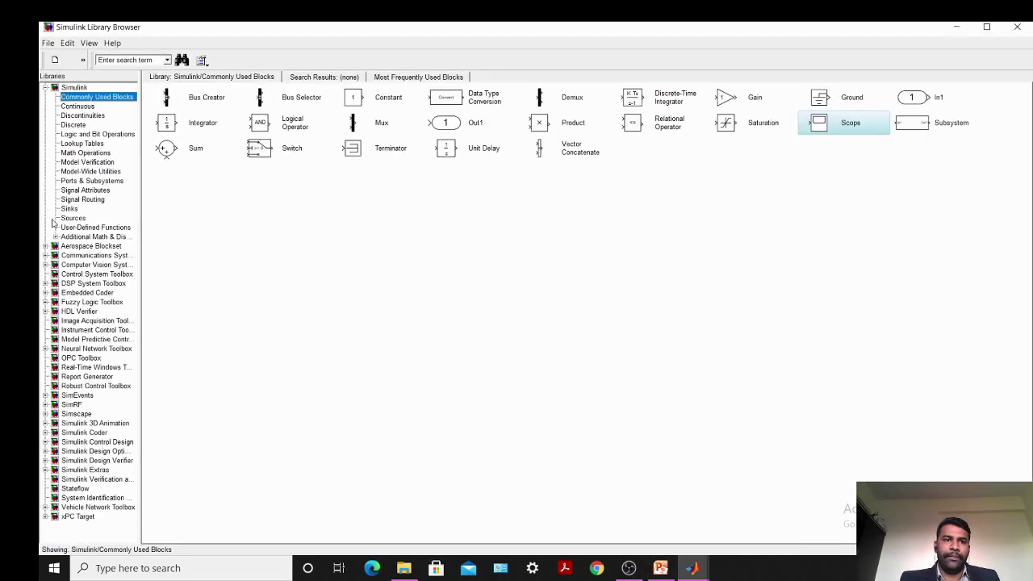
click(84, 106)
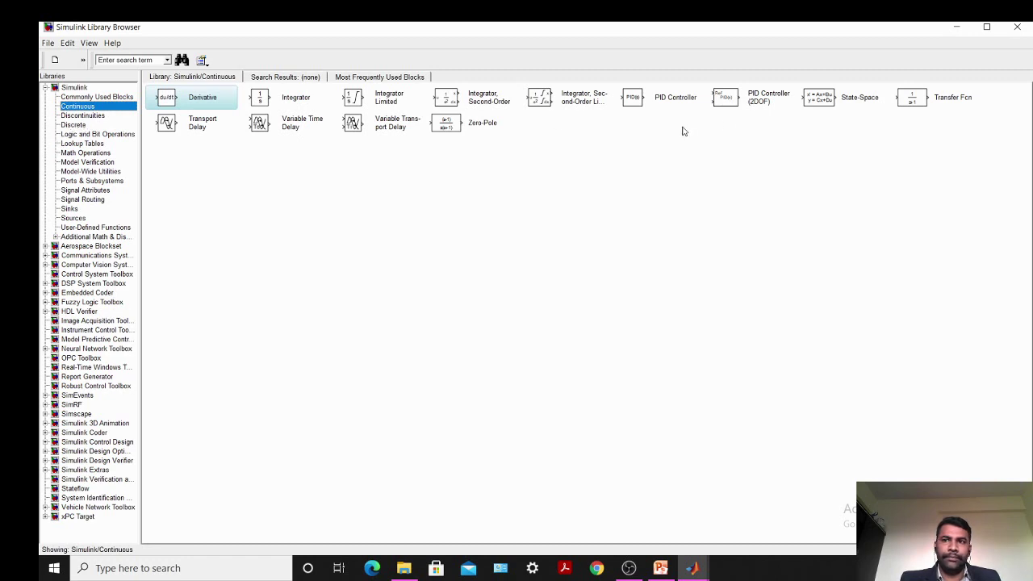
right_click(904, 99)
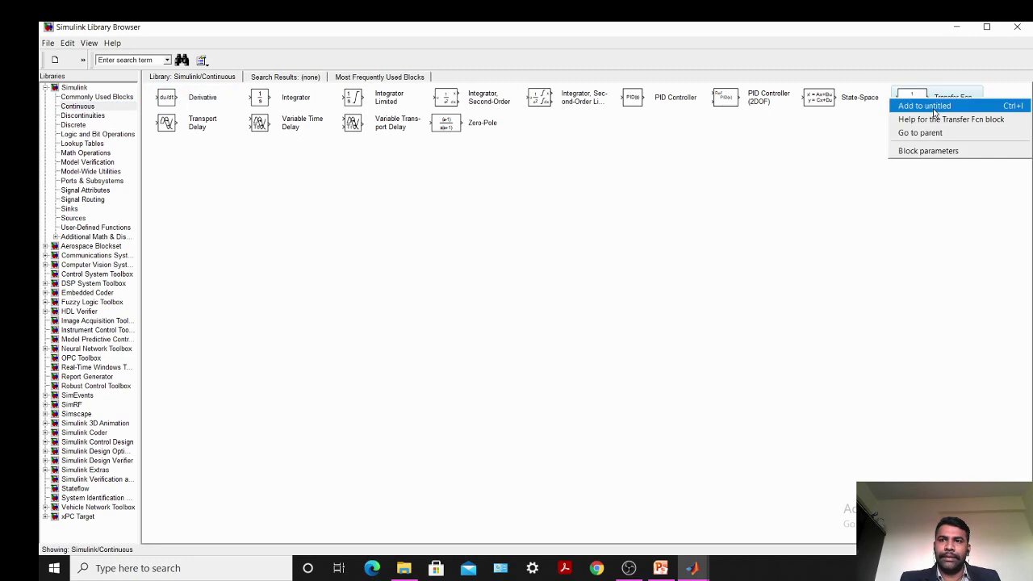
click(933, 111)
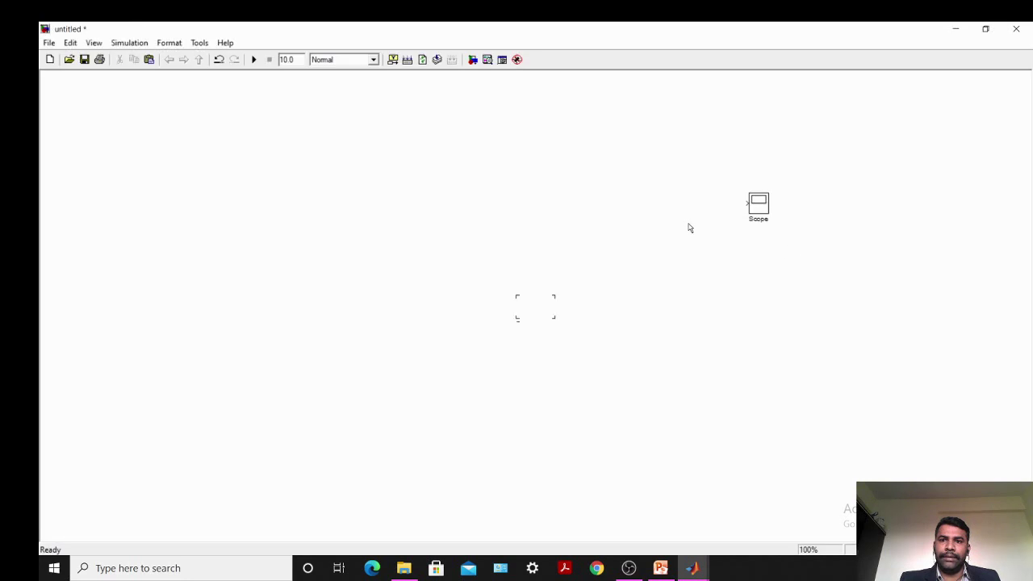
drag(540, 313, 378, 201)
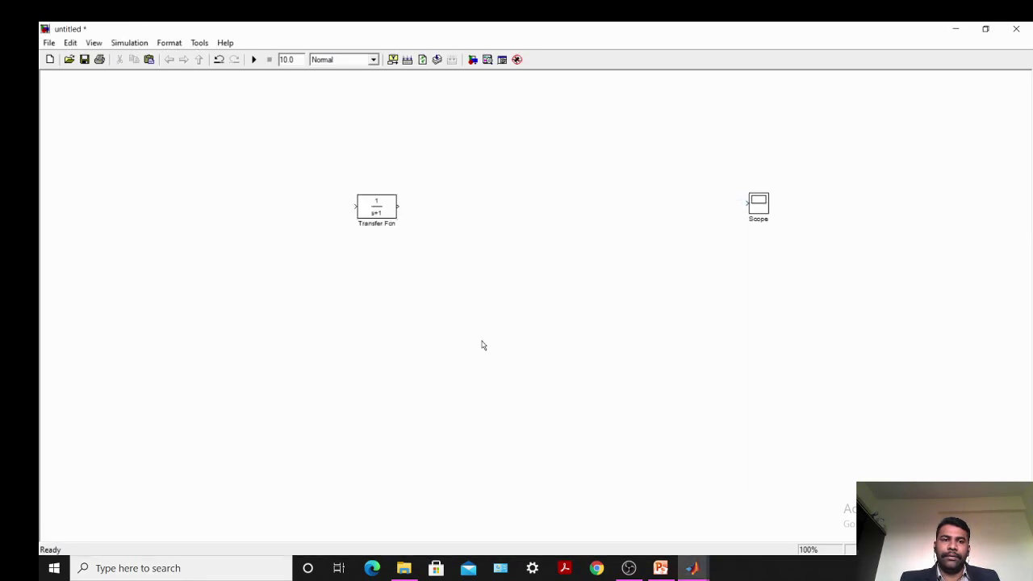
- Add a Gain block from the Math Operations library and place it below the Transfer Fcn block
click(473, 58)
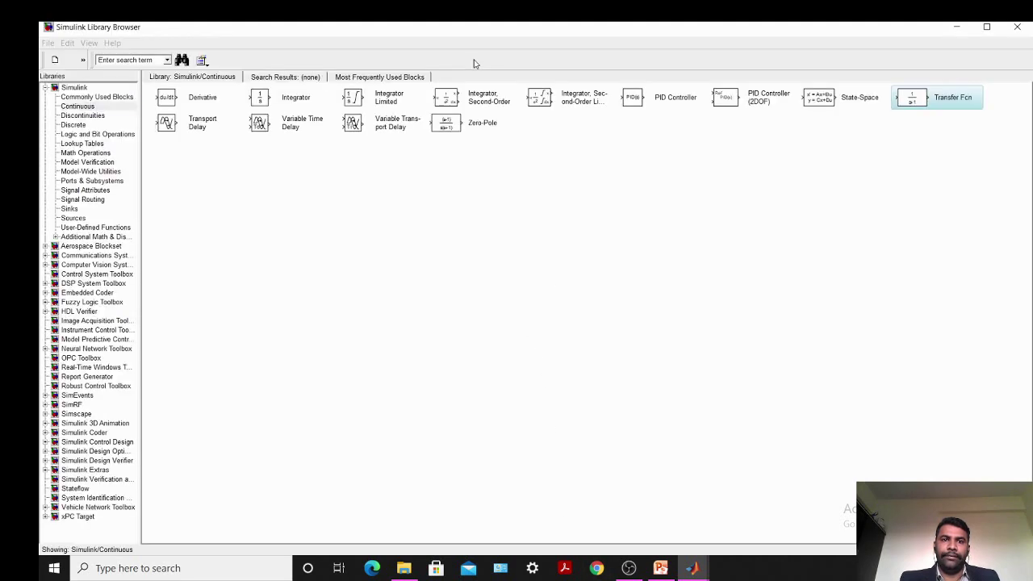
click(84, 155)
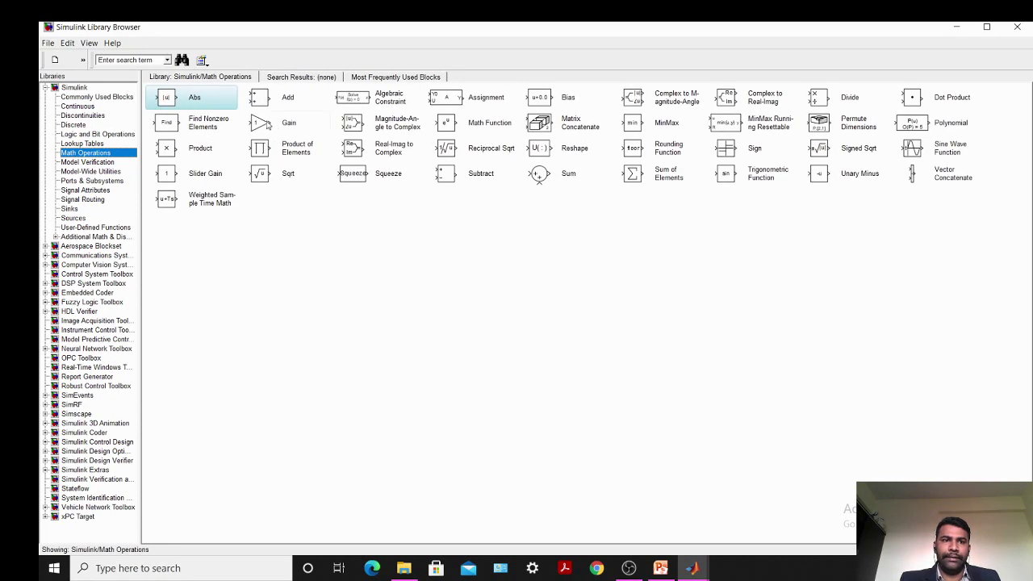
click(266, 123)
right_click(267, 123)
click(299, 134)
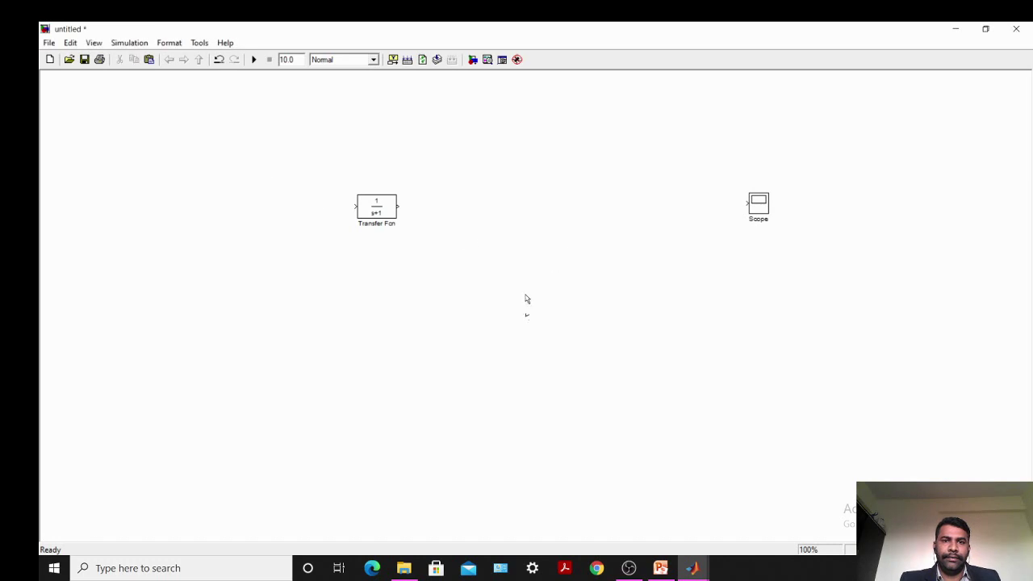
drag(532, 307, 417, 305)
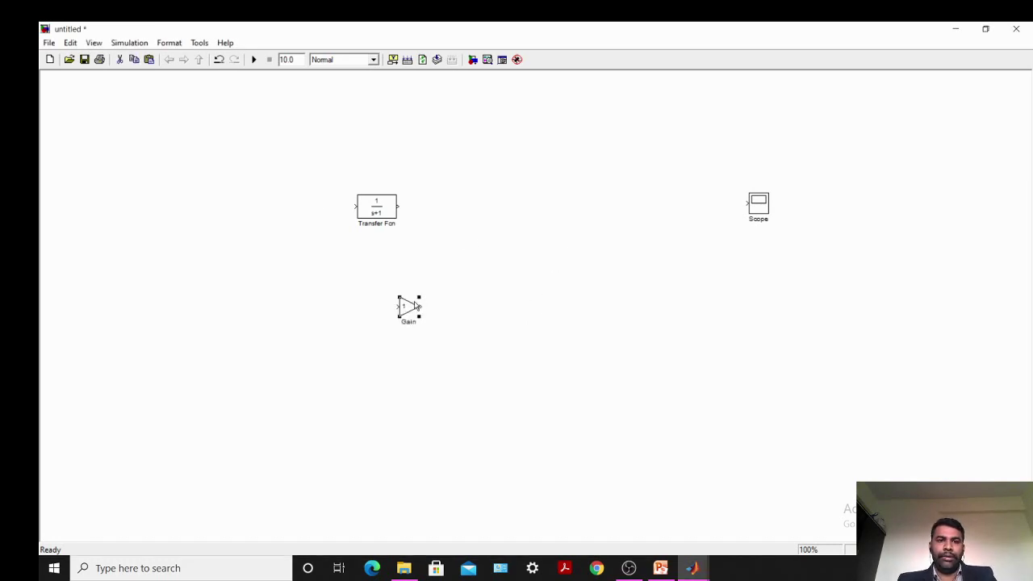
- Rotate the Gain block until its output points left for the feedback path
key(ctrl+r)
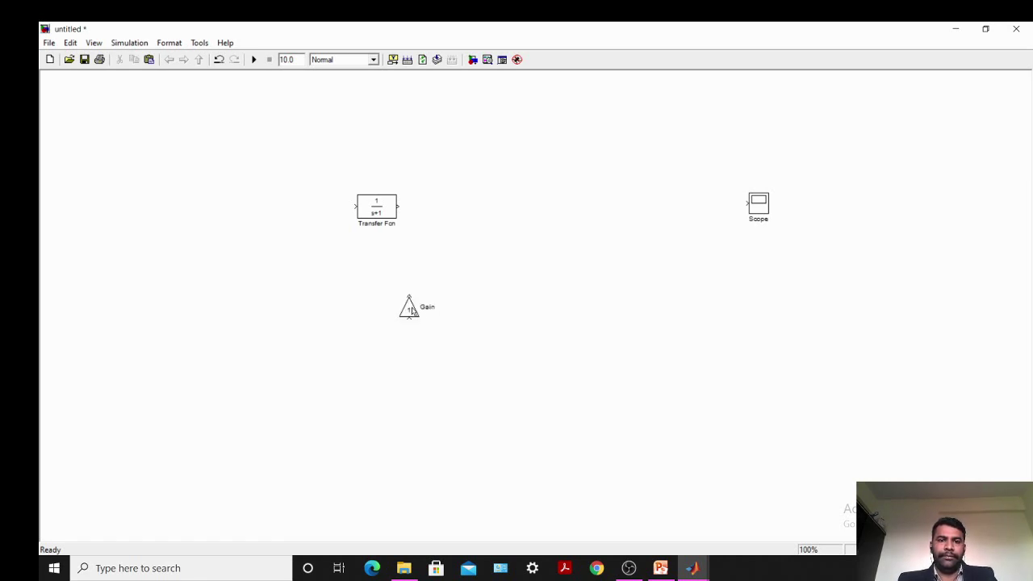
click(413, 311)
key(ctrl+r)
key(ctrl+r)
key(ctrl+r)
click(456, 306)
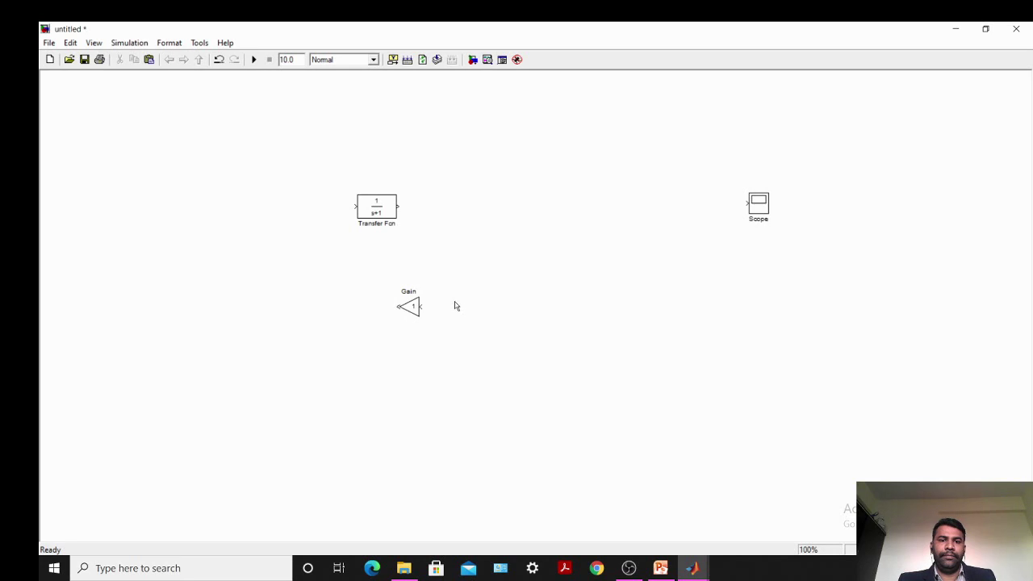
- Add a Subtract block from the Math Operations library and place it between the Transfer Fcn and the Scope
click(470, 59)
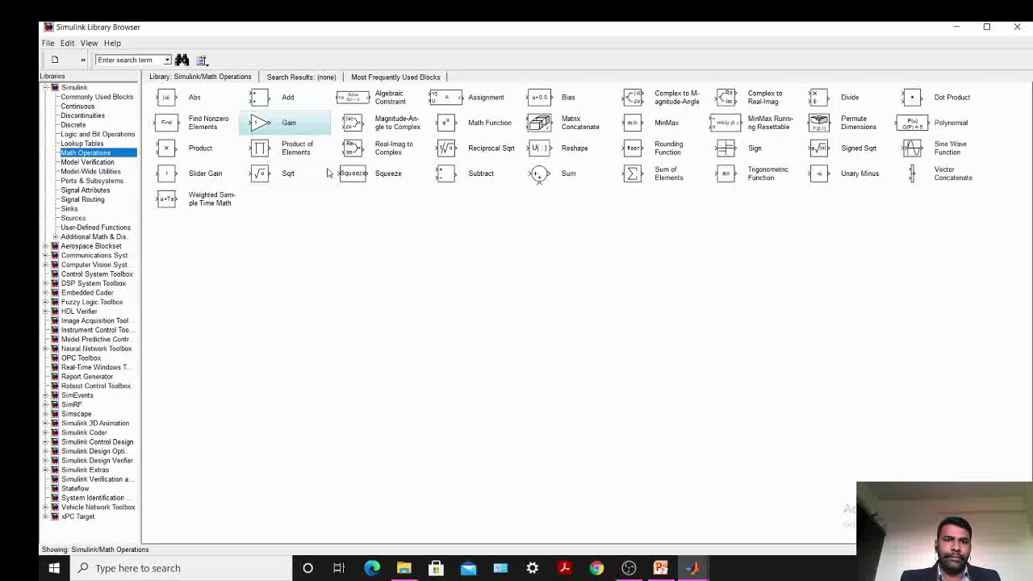
click(492, 179)
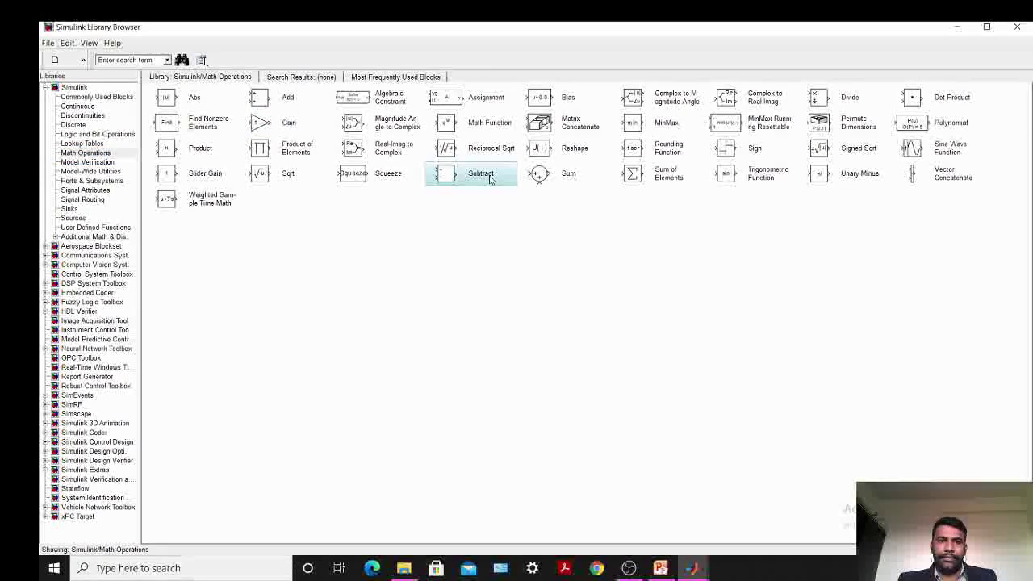
right_click(493, 172)
click(507, 180)
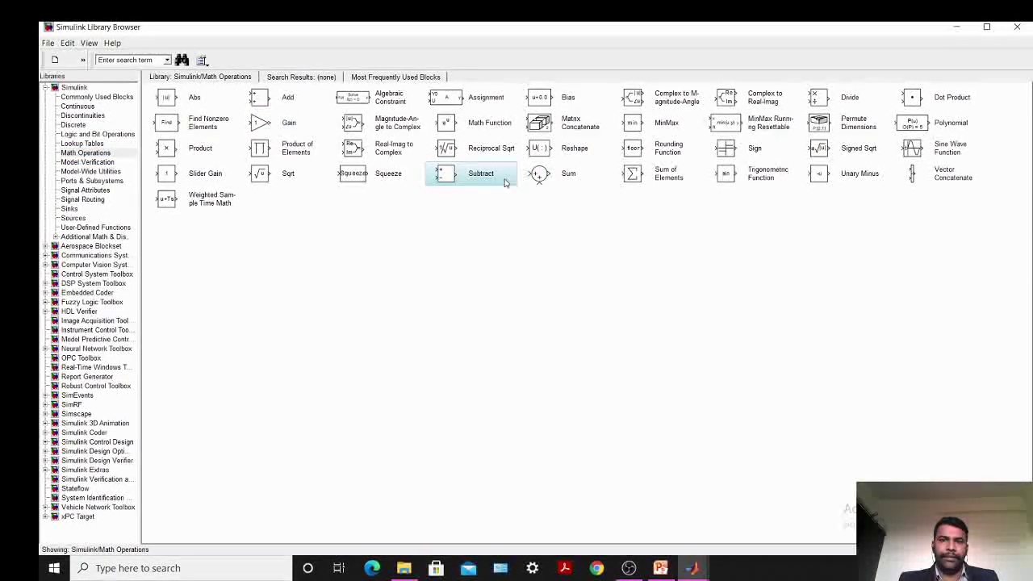
click(759, 250)
drag(557, 304, 626, 207)
click(622, 278)
- Add a Sum of Elements block to the left of the Transfer Fcn and align the Transfer Fcn with the block row
click(472, 59)
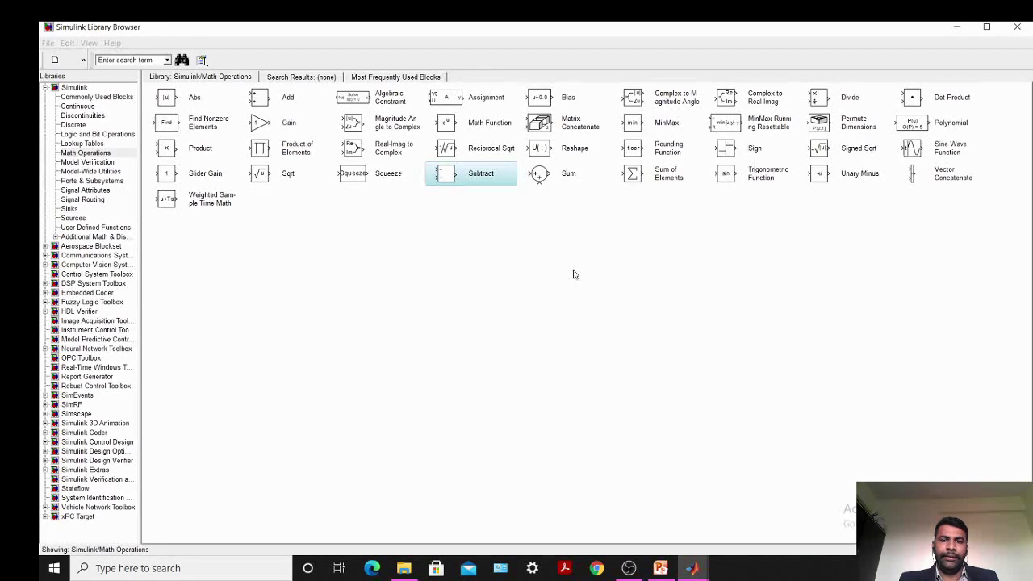
click(646, 179)
right_click(646, 179)
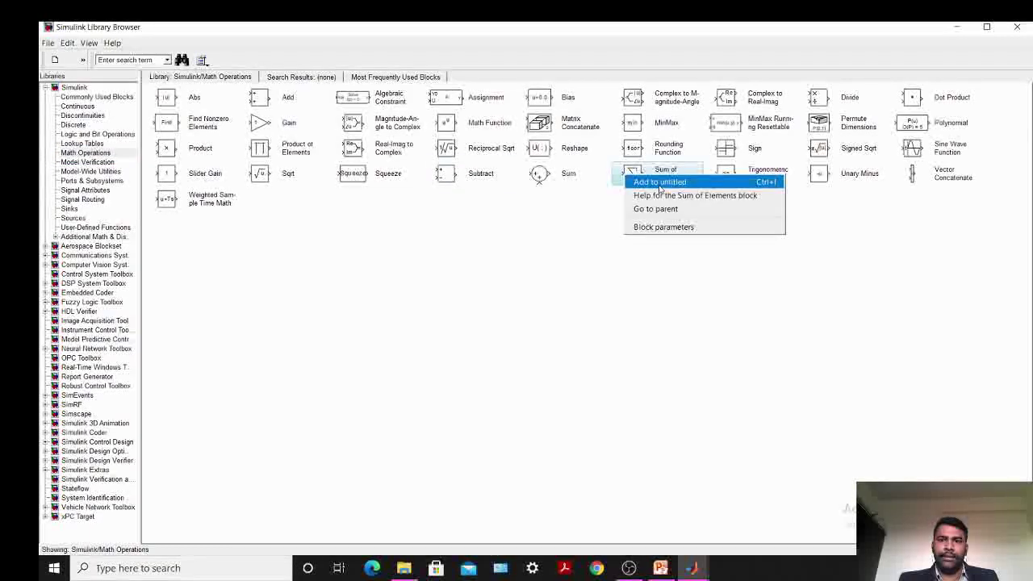
click(660, 184)
drag(555, 304, 268, 205)
drag(388, 208, 391, 205)
click(621, 208)
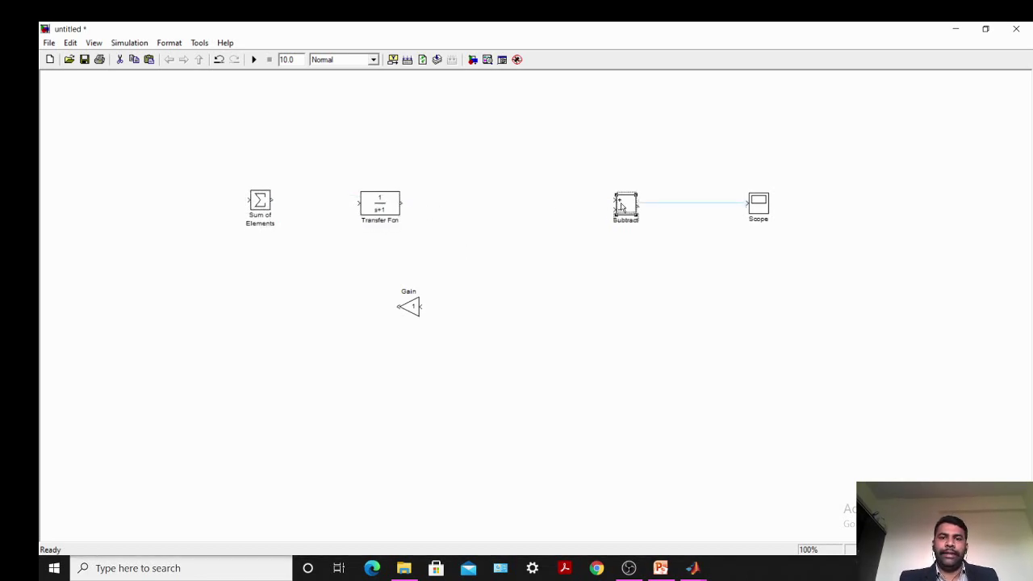
- Duplicate the Transfer Fcn twice, placing one copy just to its right and the other between Subtract and Scope
click(382, 206)
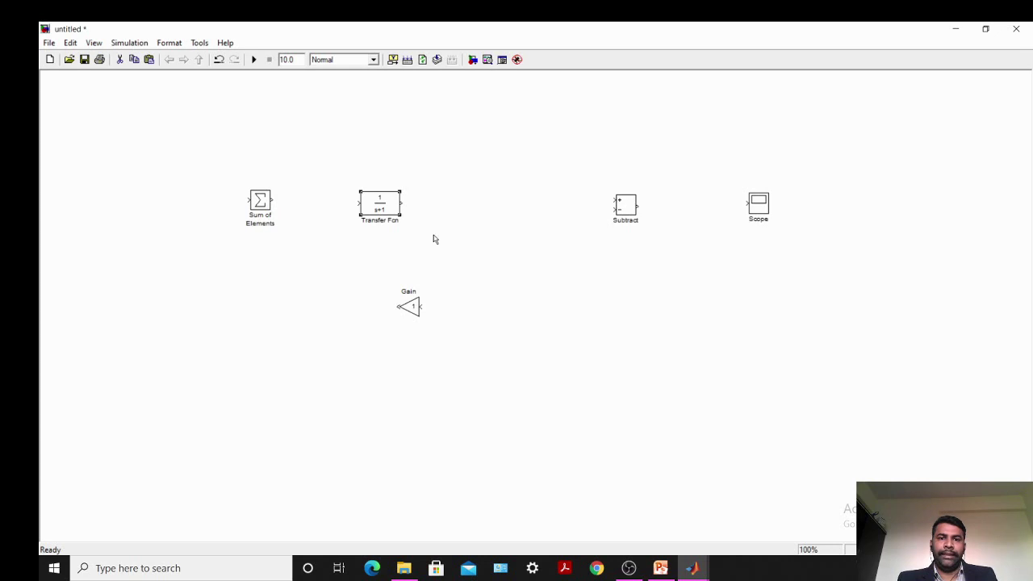
drag(401, 214, 483, 214)
key(ctrl+v)
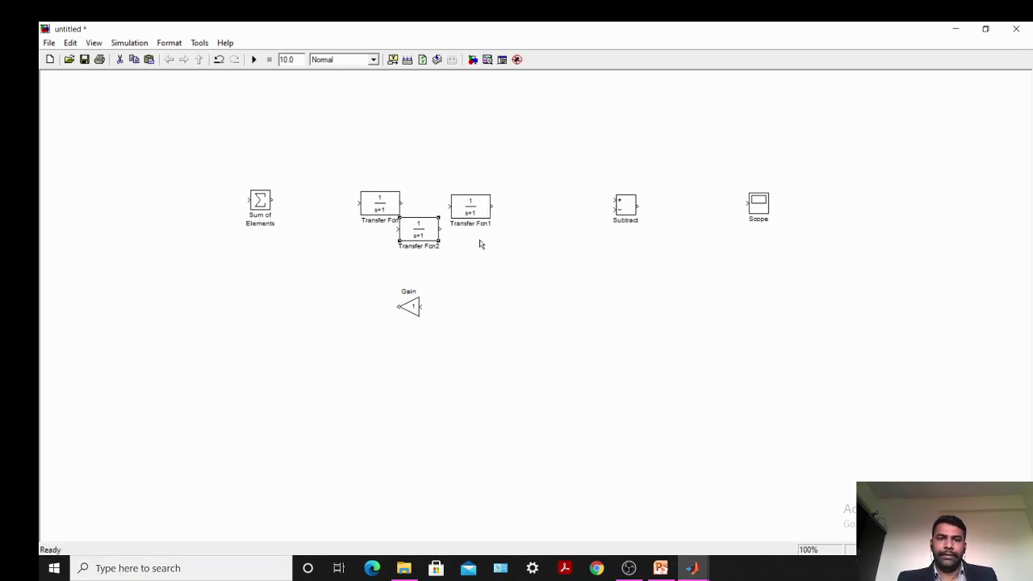
drag(426, 234, 705, 211)
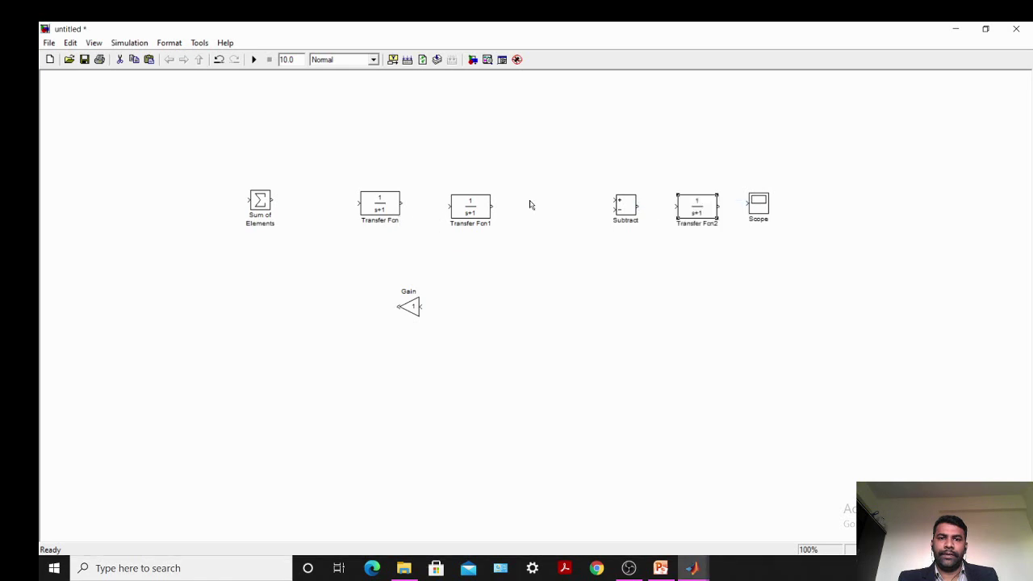
drag(468, 214, 472, 207)
- Connect Sum of Elements to Transfer Fcn and on to Transfer Fcn1, aligning the blocks so both signal lines are straight
drag(275, 199, 361, 210)
drag(266, 206, 266, 209)
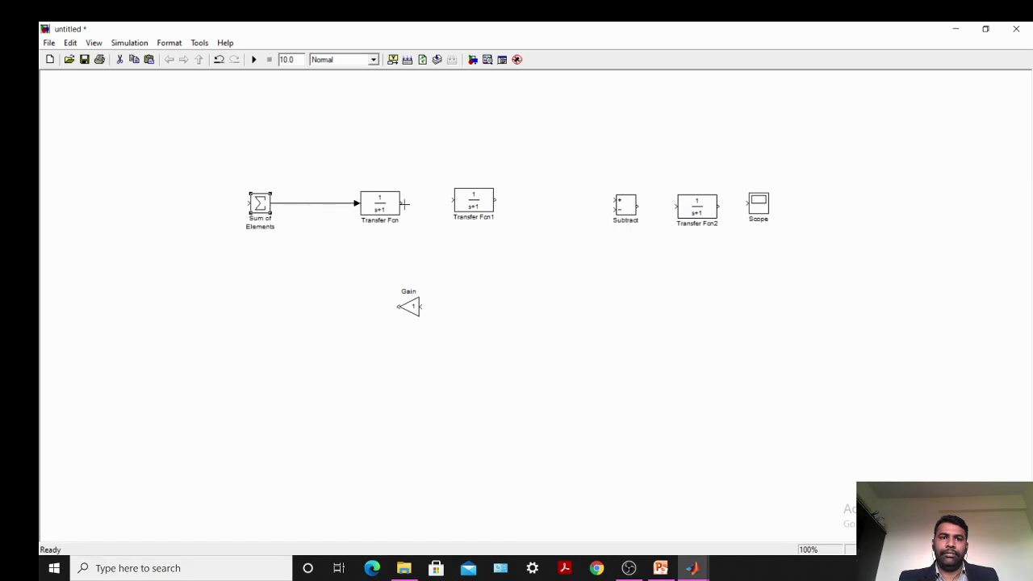
drag(401, 202, 495, 217)
click(492, 212)
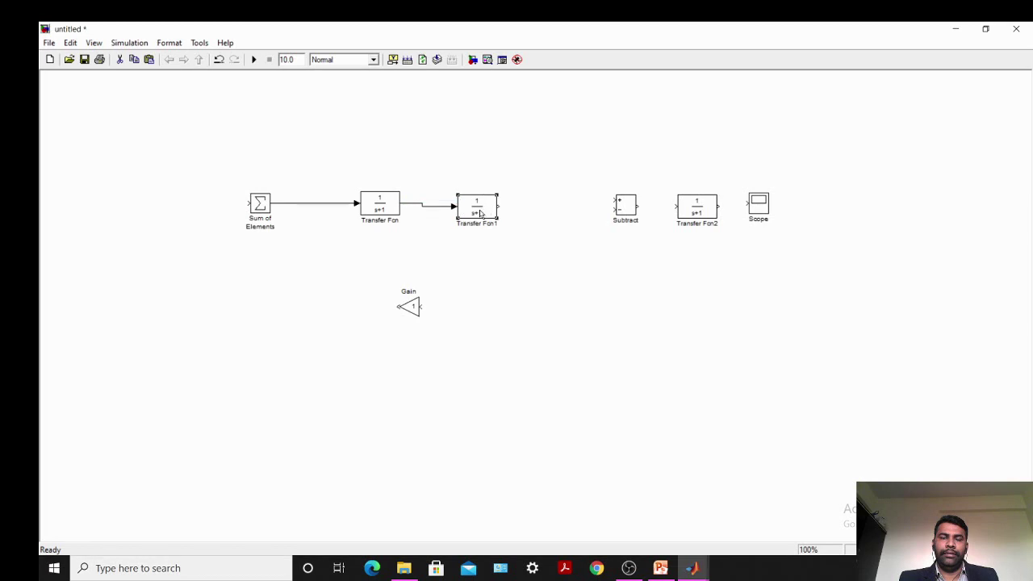
drag(480, 211, 480, 208)
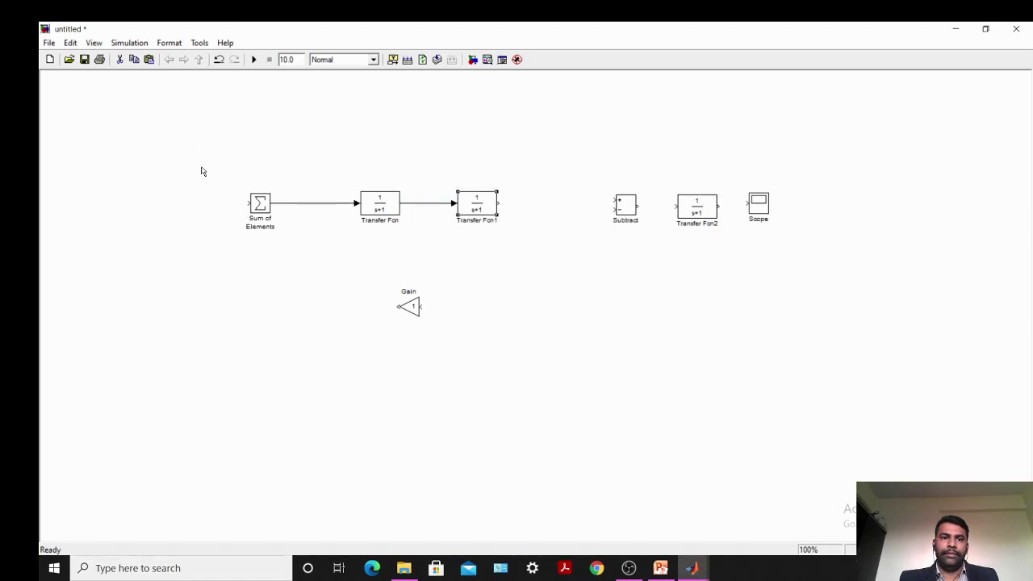
- Move the entire block diagram up and to the left on the canvas
click(93, 43)
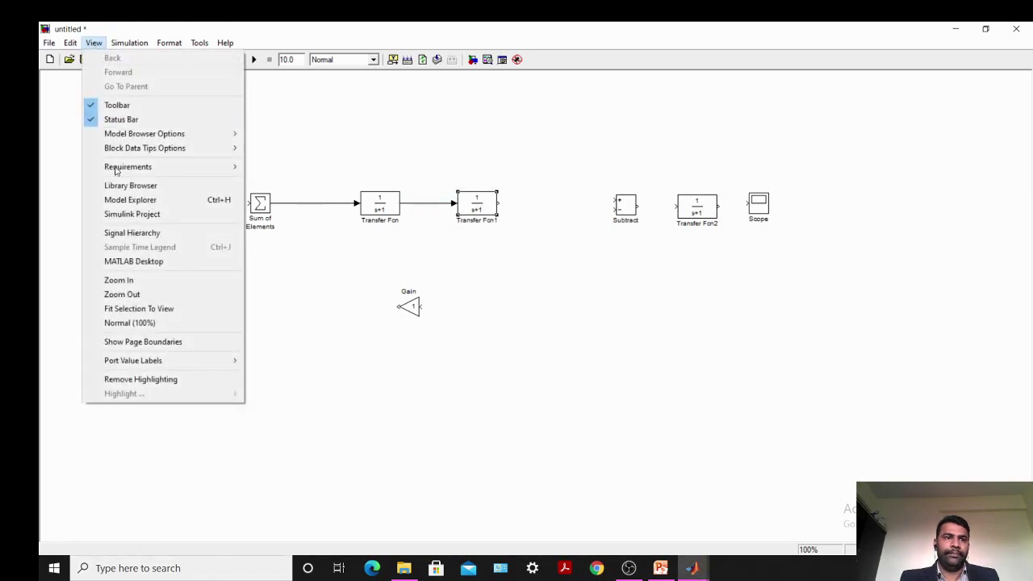
click(141, 280)
click(94, 43)
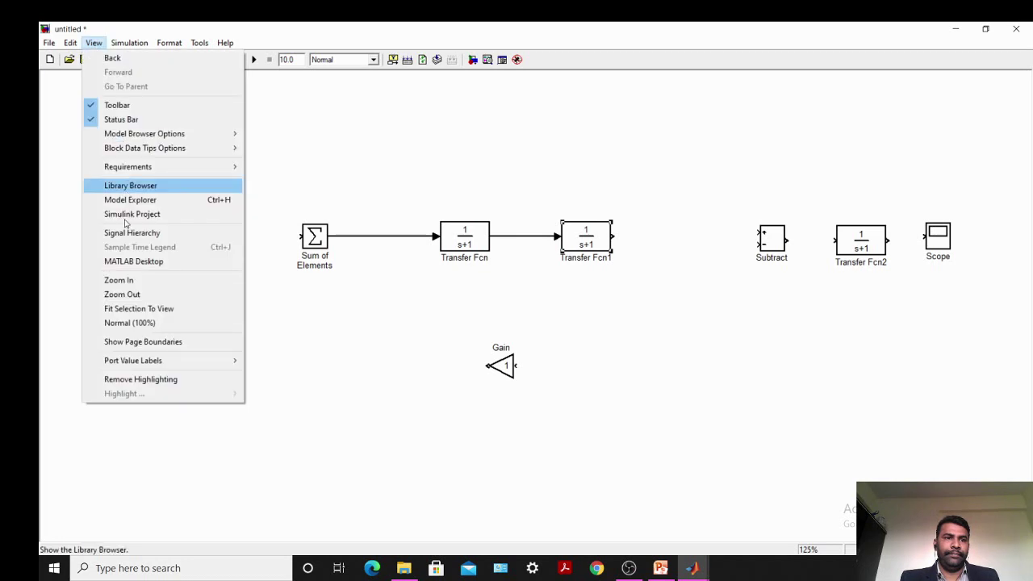
click(129, 281)
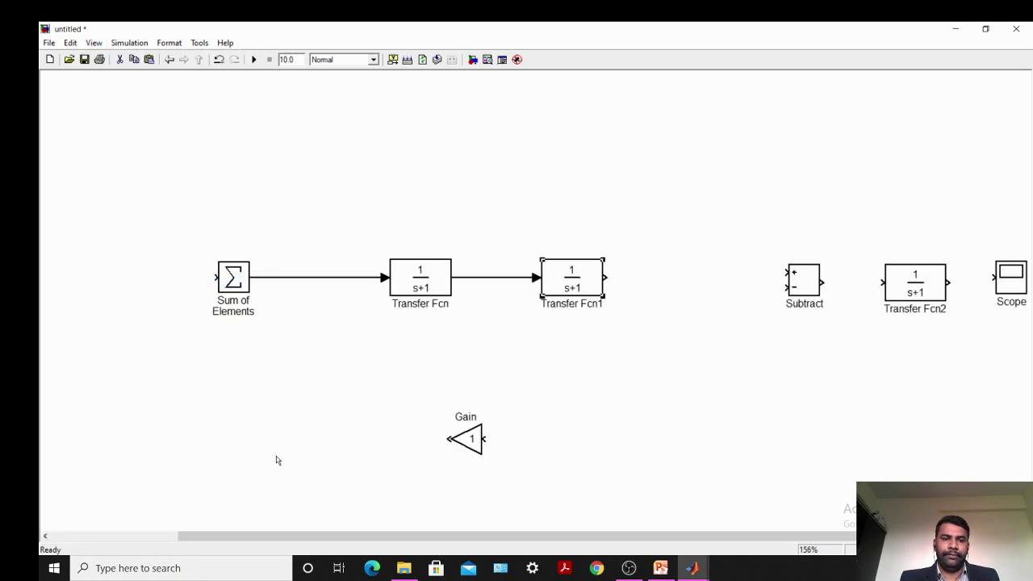
drag(309, 535, 346, 545)
drag(409, 561, 413, 529)
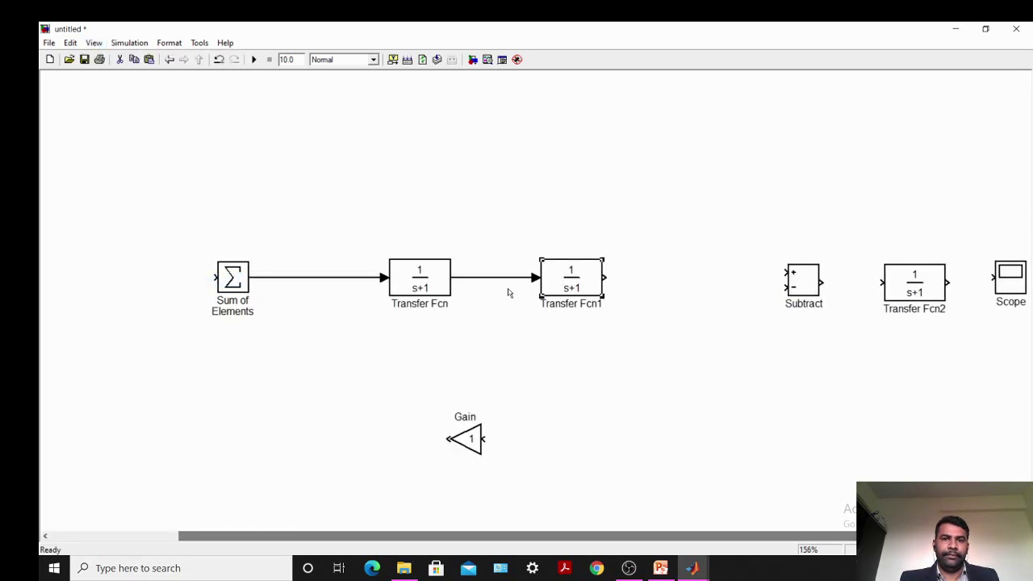
drag(175, 188, 1029, 497)
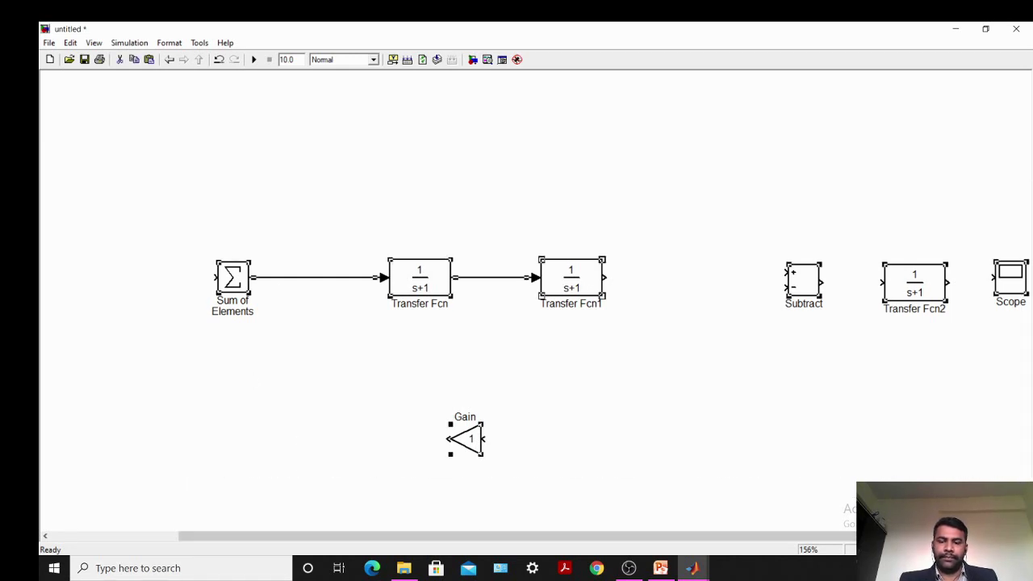
key(Left)
key(Left)
key(Left)
key(Left)
key(Left)
key(Left)
key(Left)
key(Left)
key(Left)
key(Left)
key(Up)
key(Up)
key(Up)
key(Up)
key(Up)
key(Up)
key(Up)
key(Up)
key(Up)
key(Up)
key(Up)
key(Up)
key(Up)
key(Up)
key(Up)
click(886, 388)
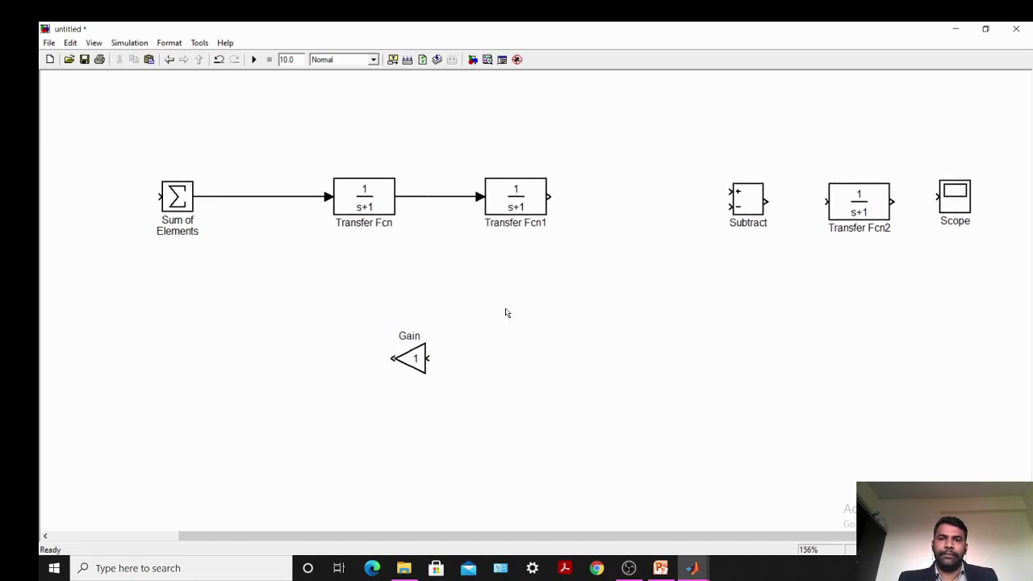
- Connect Transfer Fcn1 to Subtract's plus input, then through Transfer Fcn2 to the Scope with straight signal lines
drag(555, 196, 960, 207)
click(954, 196)
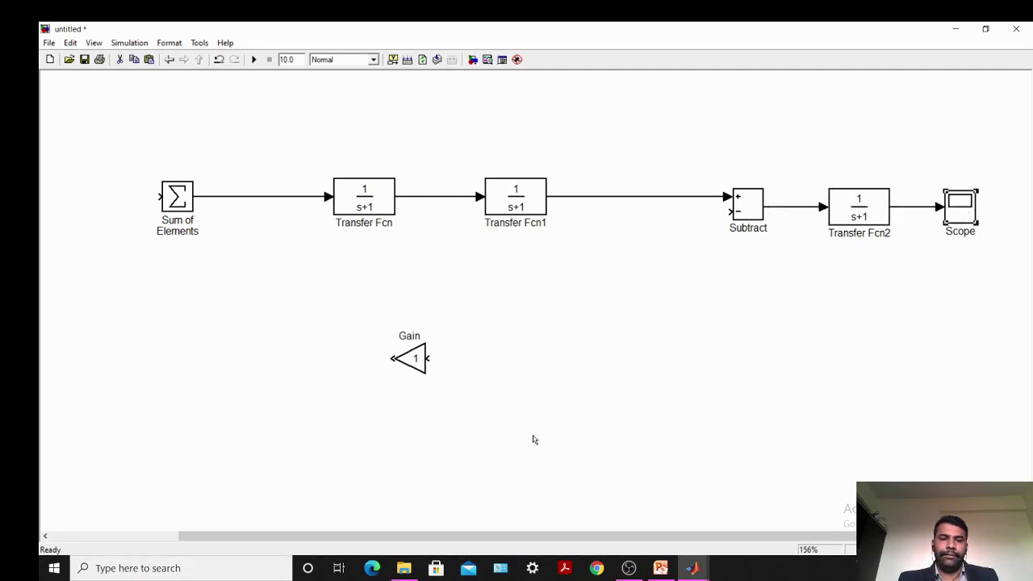
drag(391, 358, 160, 197)
click(161, 242)
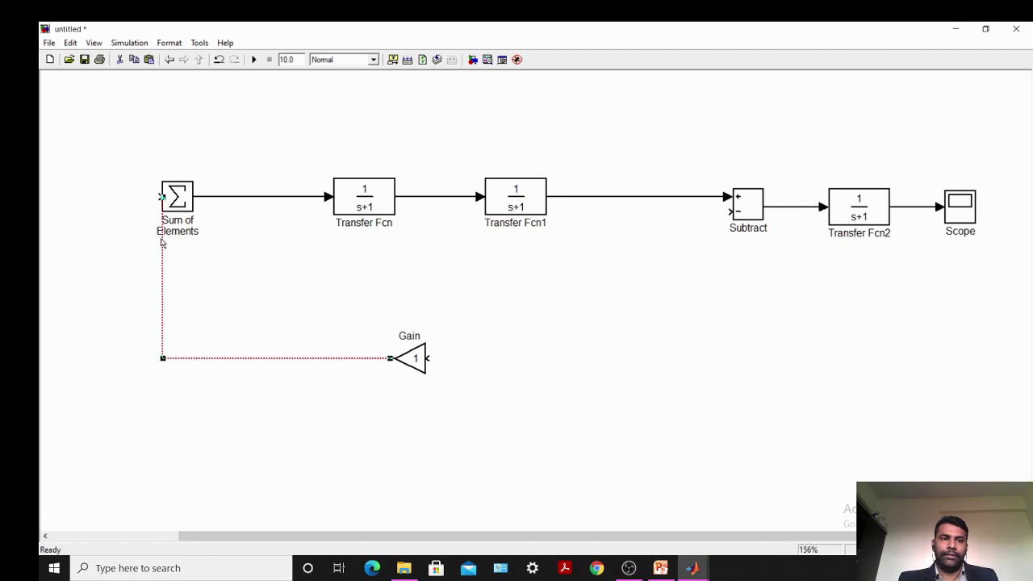
key(Delete)
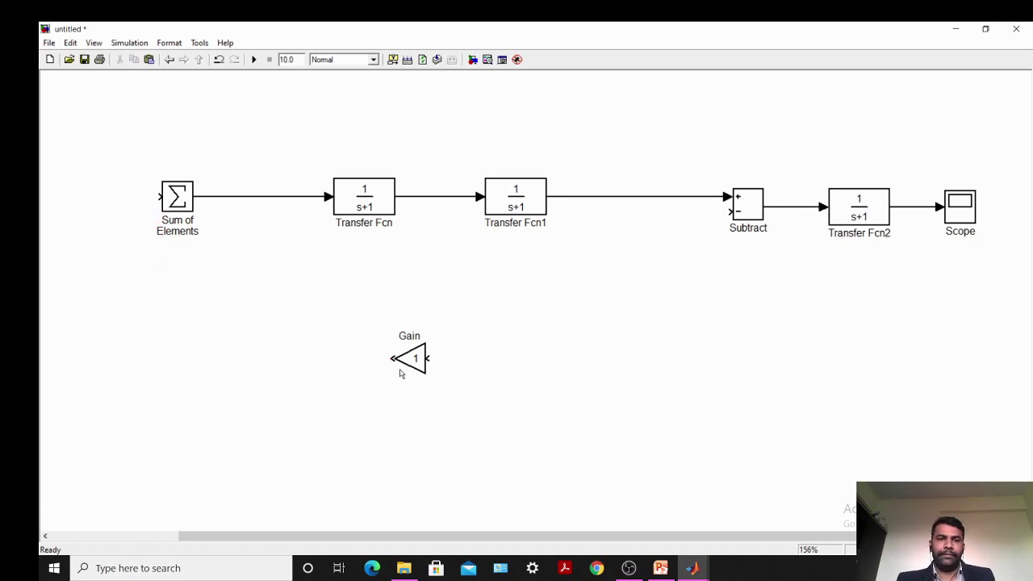
- Route the Gain output around to Sum of Elements' input, and connect Gain's input to the signal line between Transfer Fcn2 and Scope
drag(199, 317, 158, 196)
mouse_move(427, 359)
mouse_down()
mouse_move(854, 301)
mouse_move(902, 250)
mouse_move(910, 207)
mouse_up()
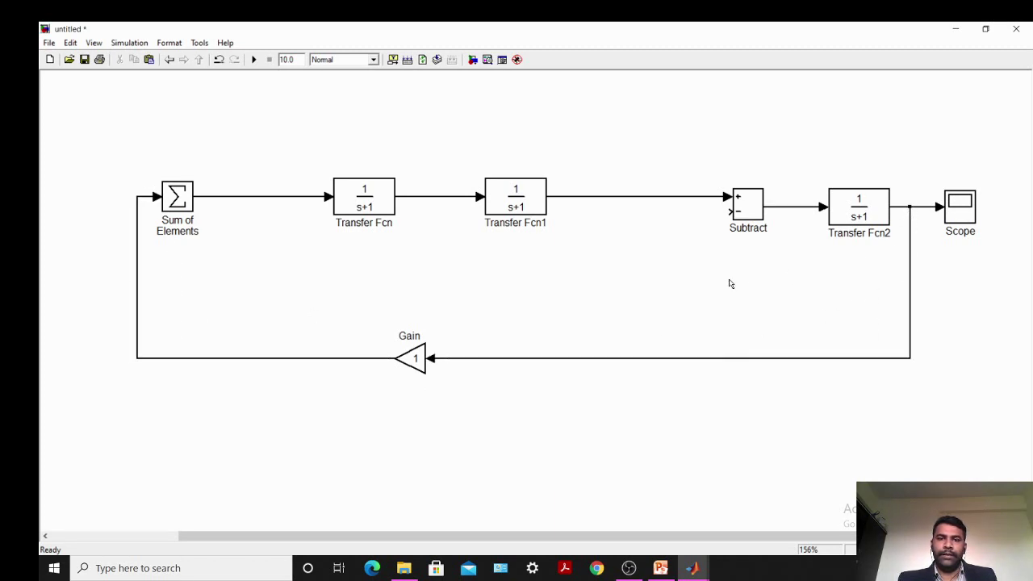
- Add a Step block from the Sources library above the line into Subtract and connect it to Subtract's minus input
click(473, 59)
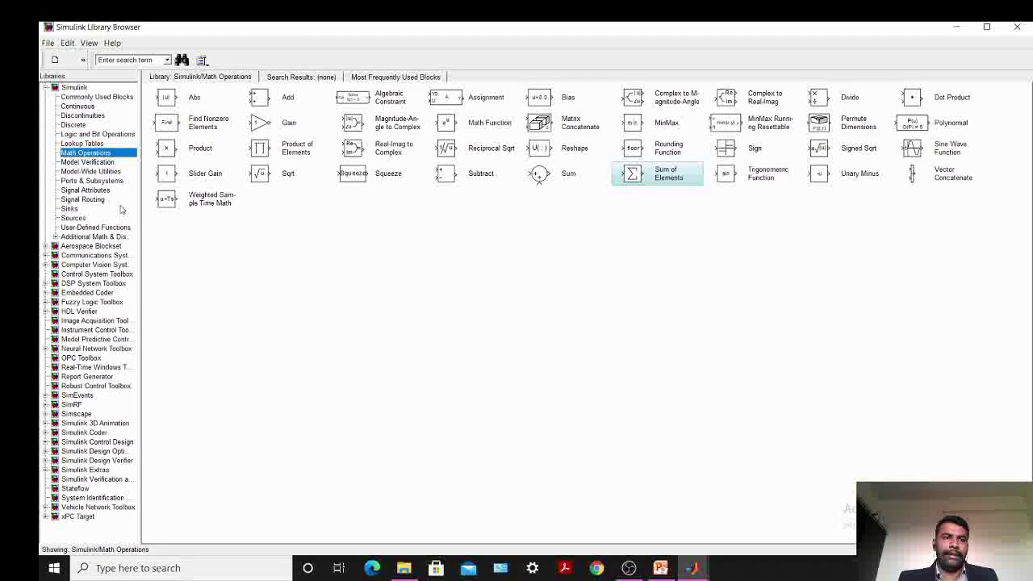
click(73, 209)
click(79, 217)
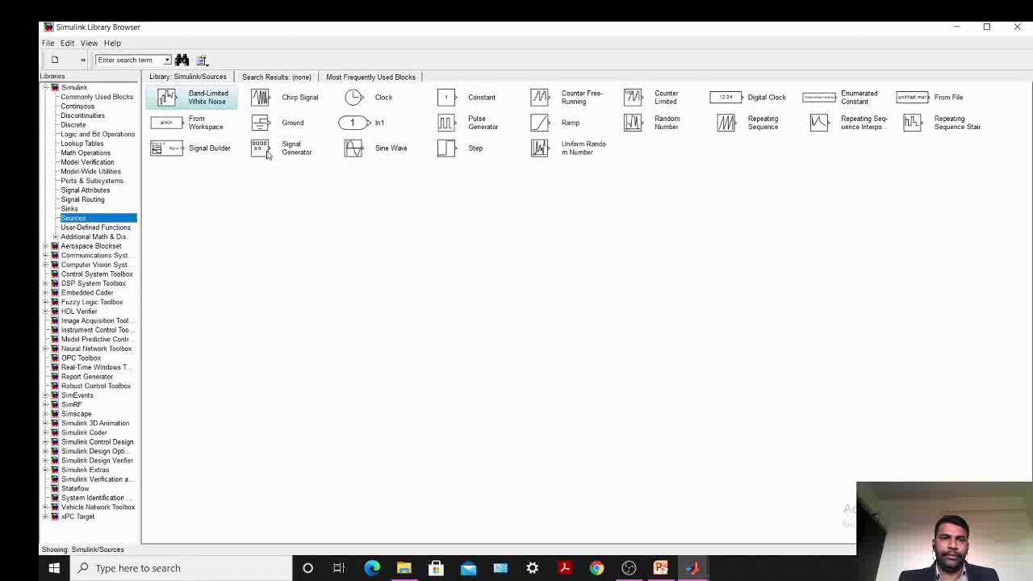
right_click(446, 150)
click(474, 156)
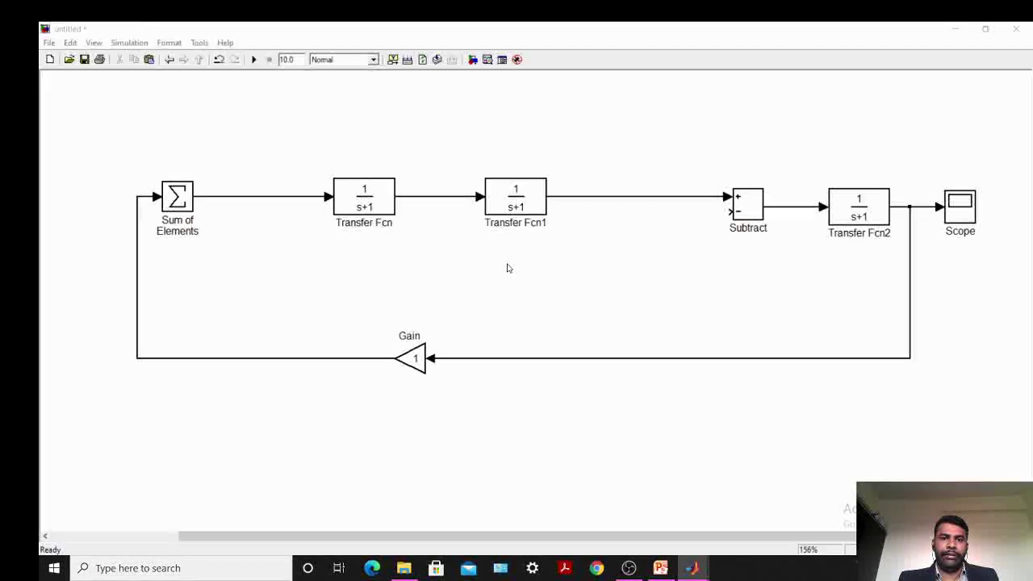
click(621, 144)
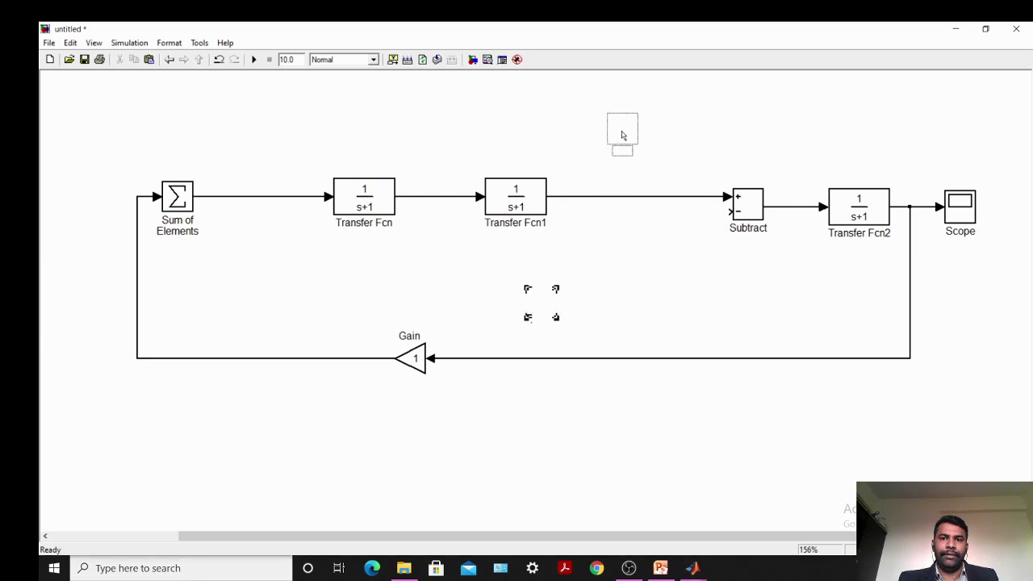
drag(645, 132, 729, 211)
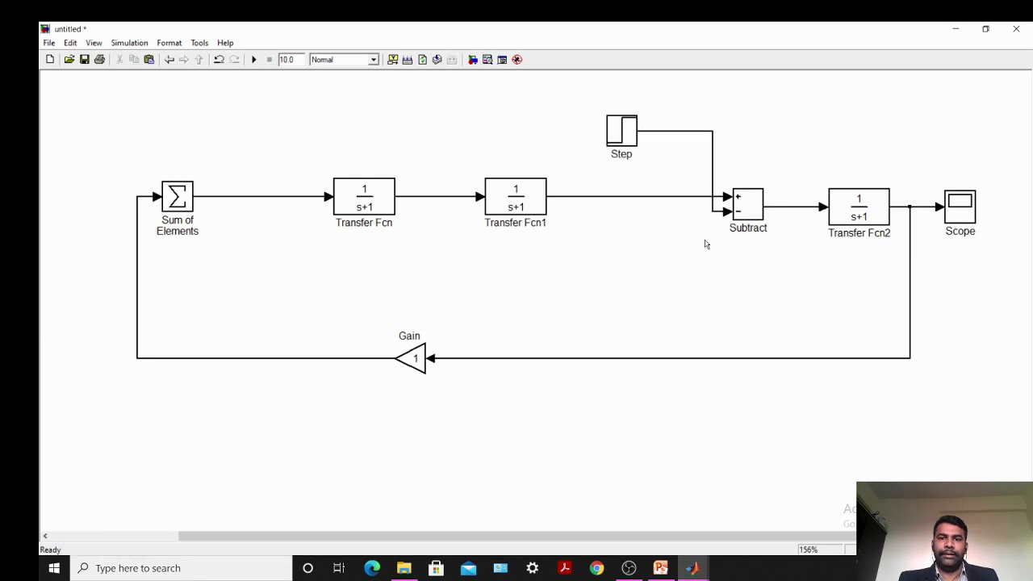
- Set the list of signs of the Sum of Elements block to a single minus sign
double_click(184, 205)
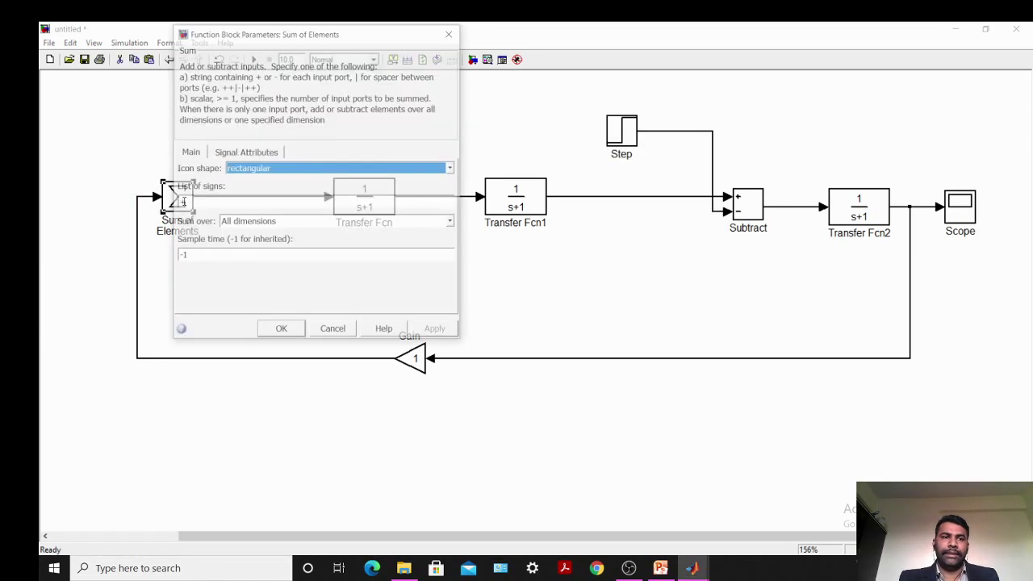
double_click(211, 204)
text(+)
key(Return)
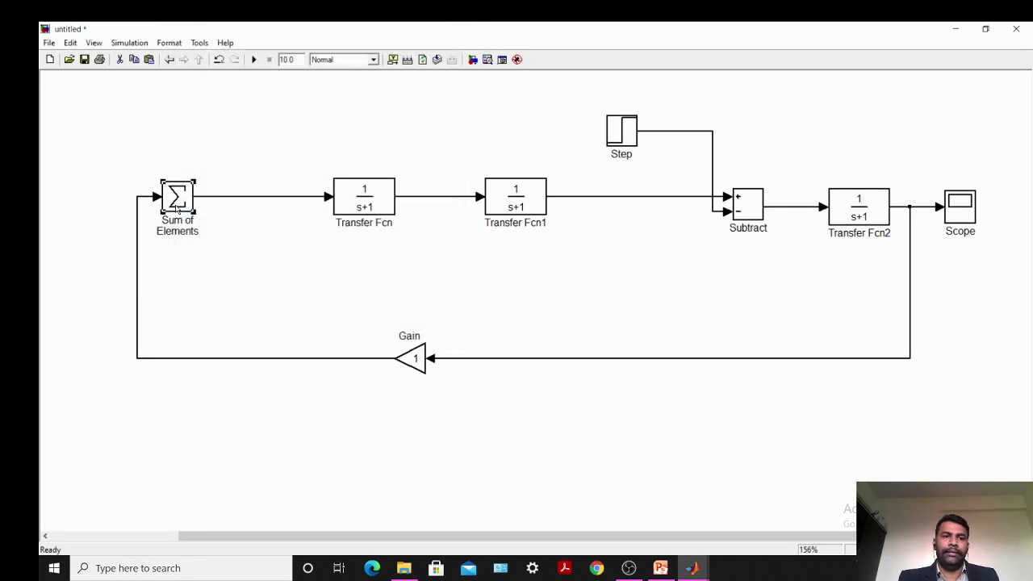
click(240, 227)
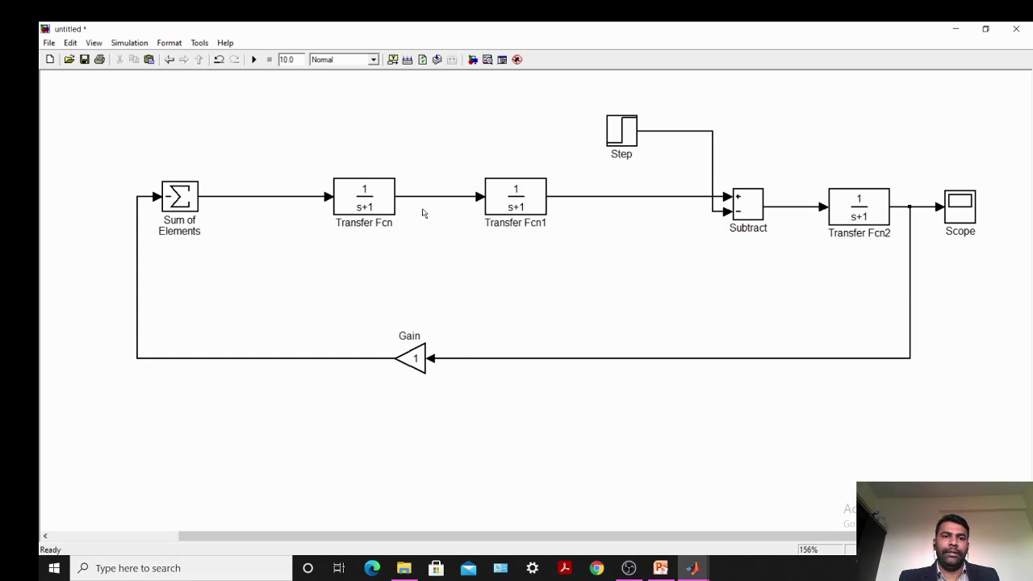
- Set the Step block's initial value to 1
double_click(627, 139)
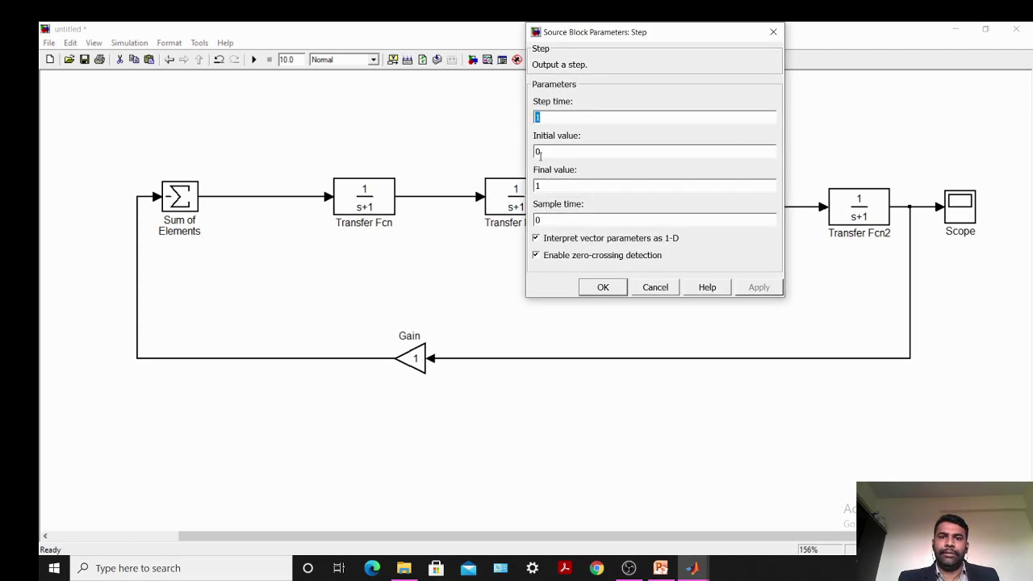
double_click(554, 152)
text(1)
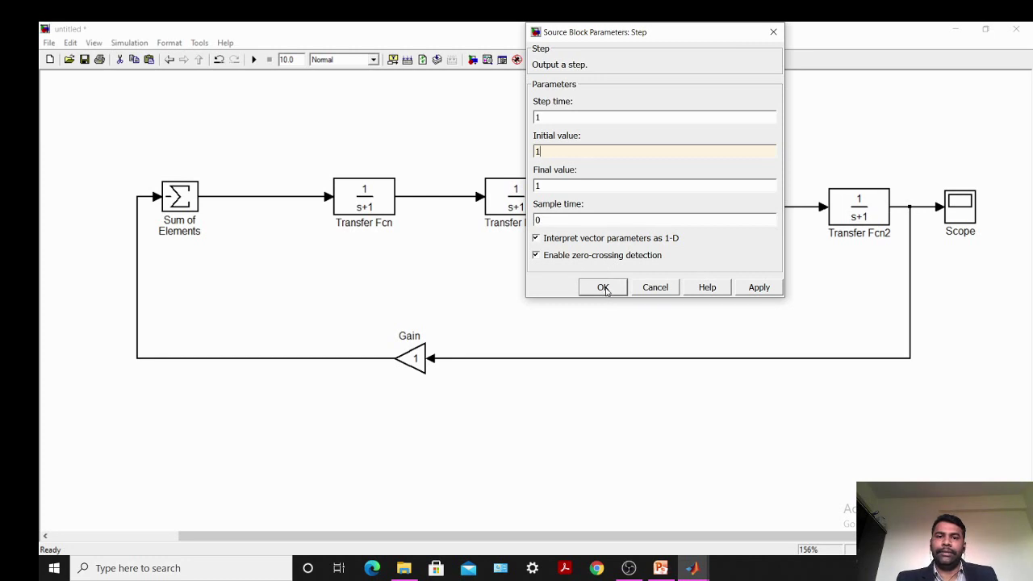
click(743, 291)
click(585, 292)
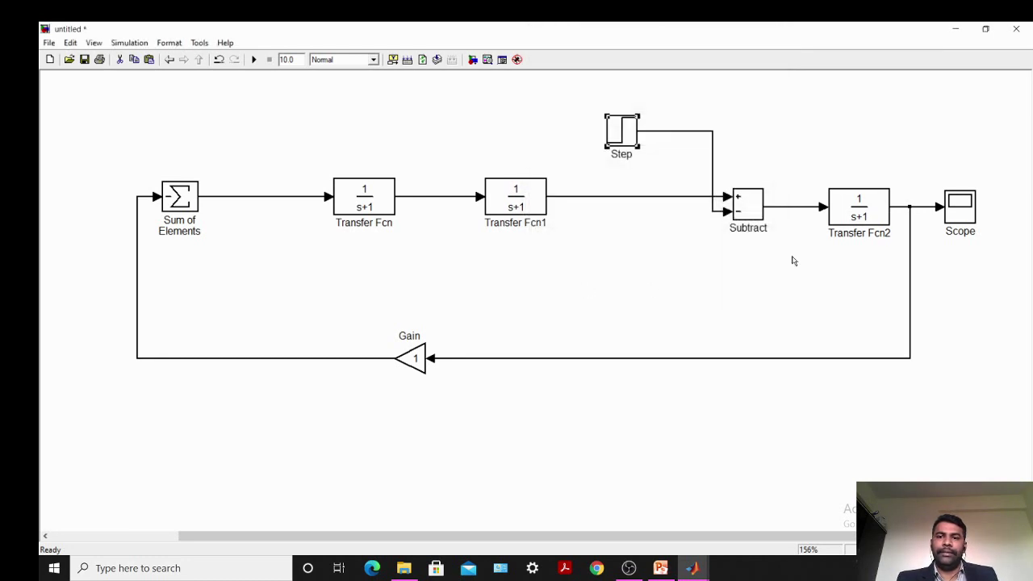
- Try to set the Gain block's value to 1/3
double_click(411, 364)
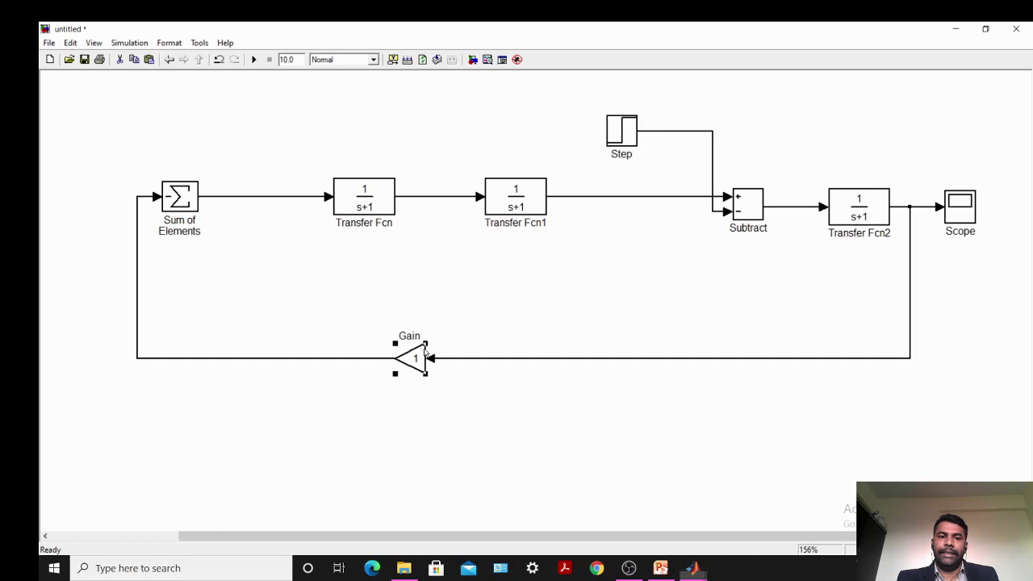
text(/3)
key(Return)
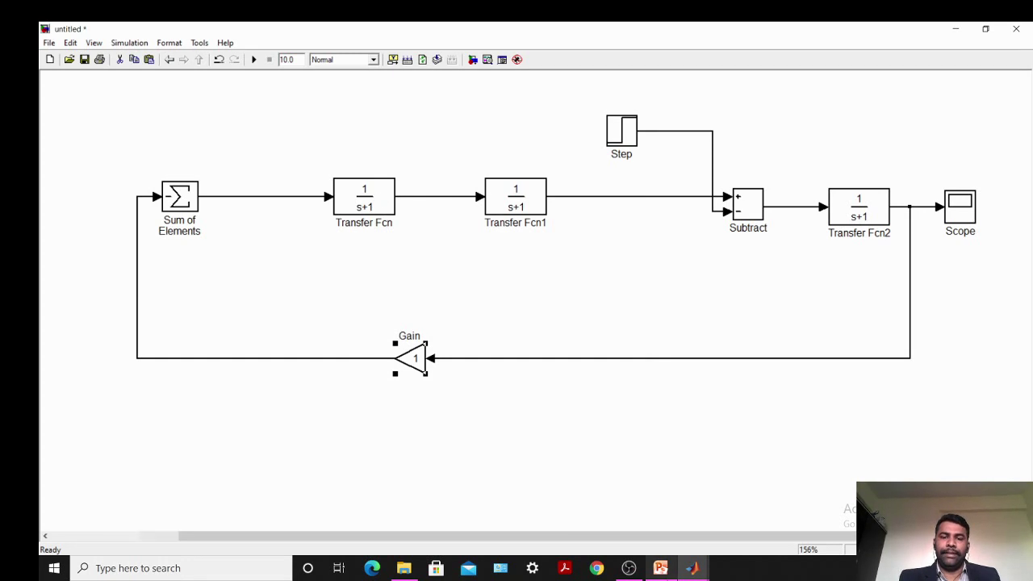
- Check the speed-governor function on the PowerPoint slide, and set Transfer Fcn's numerator coefficients to [10] and denominator coefficients to [0.4 1]
click(661, 568)
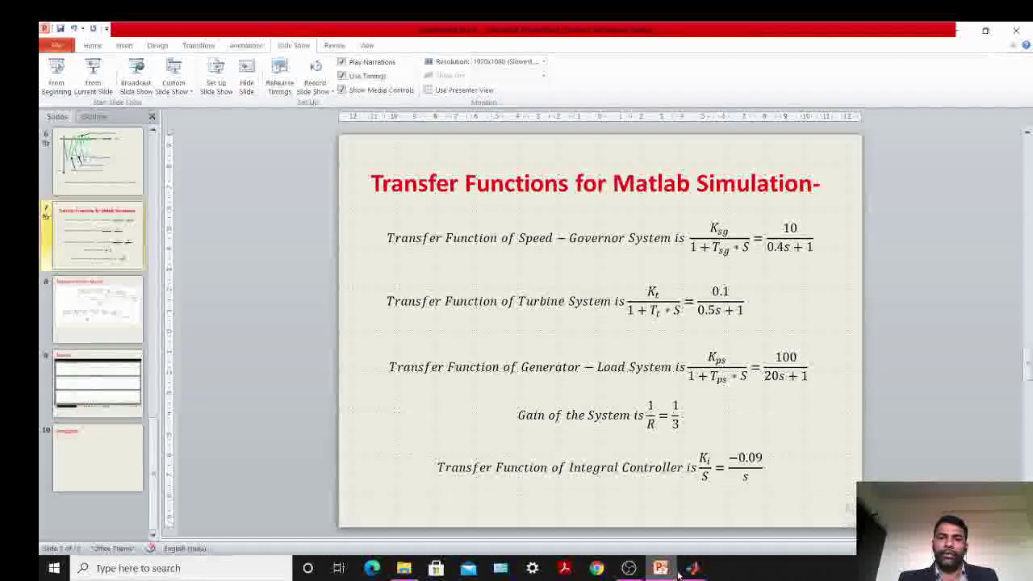
mouse_move(679, 572)
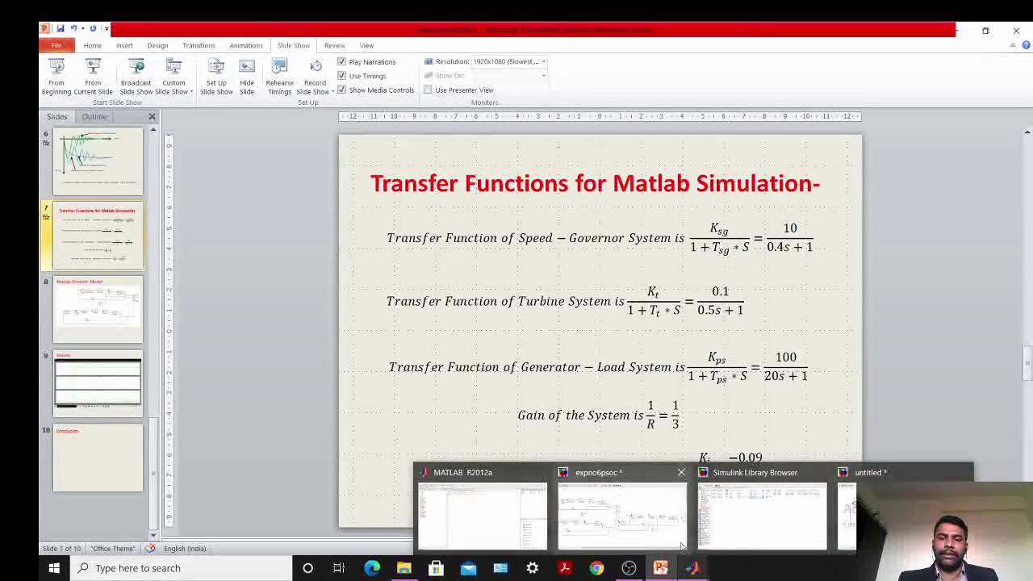
click(847, 508)
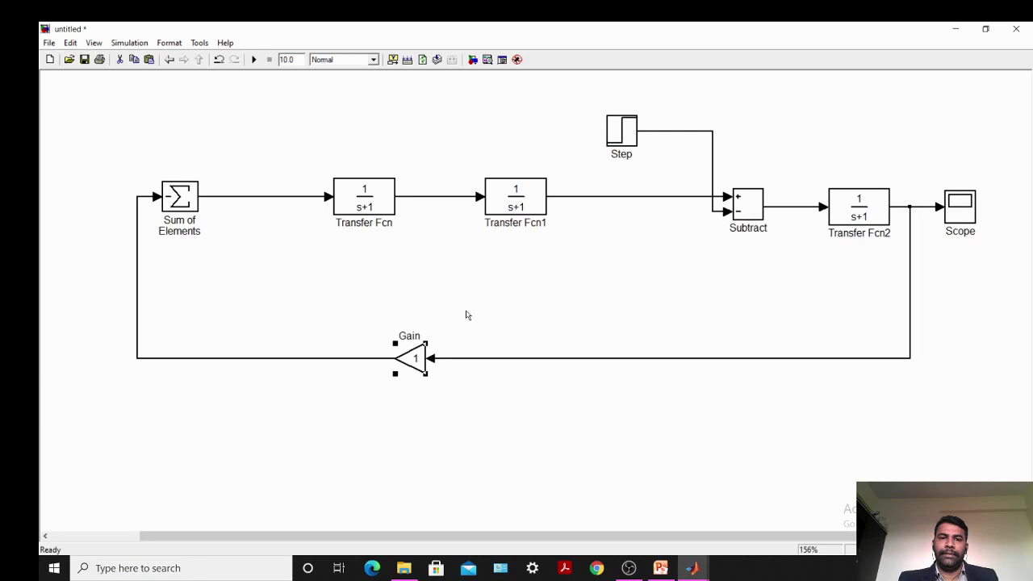
double_click(373, 188)
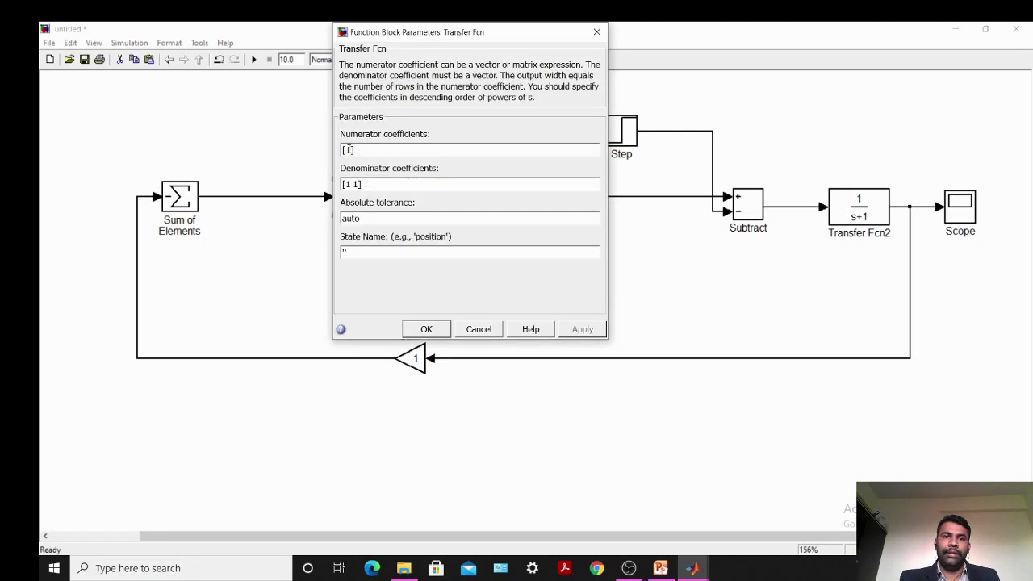
text(0)
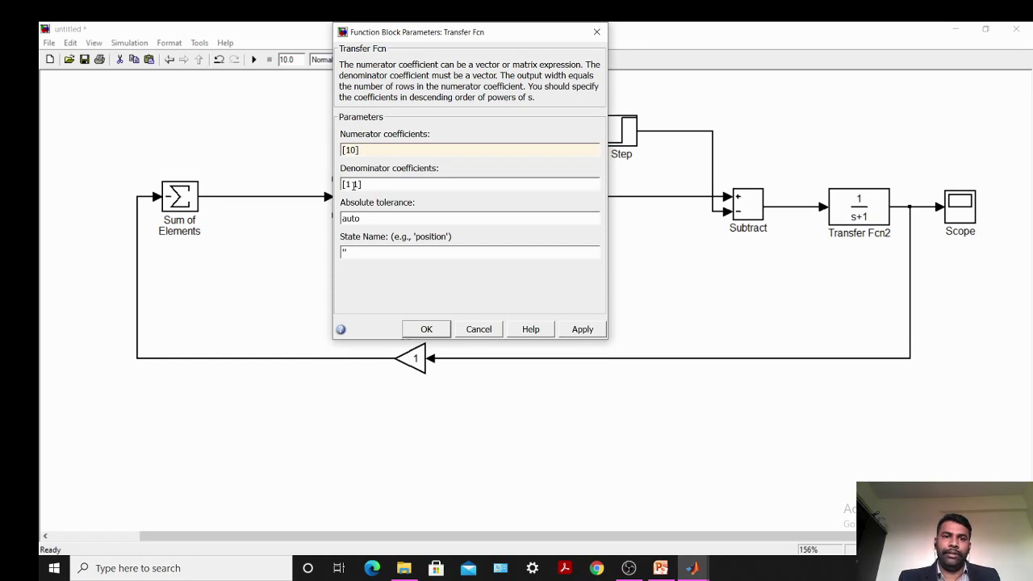
key(Delete)
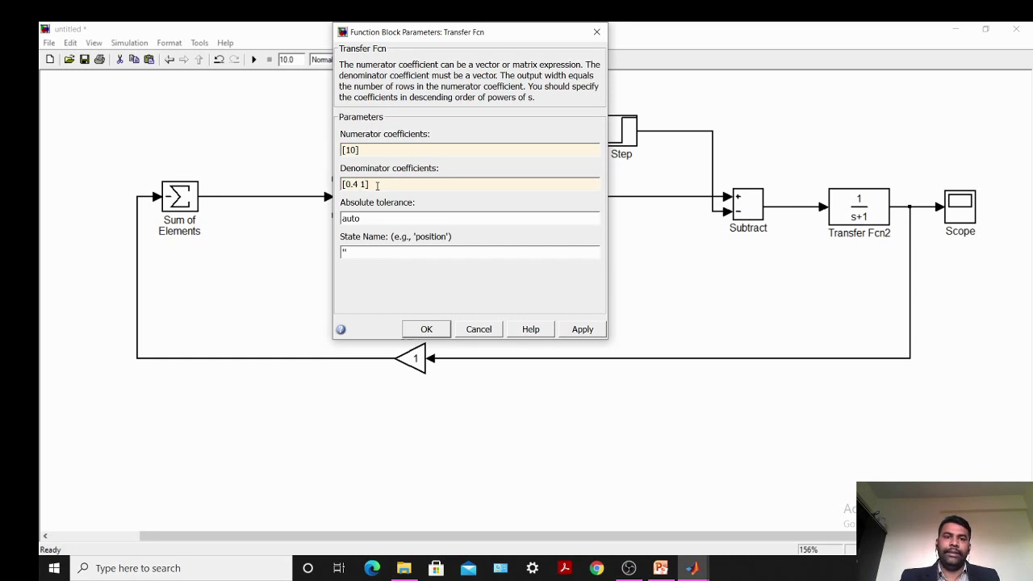
click(567, 332)
click(439, 329)
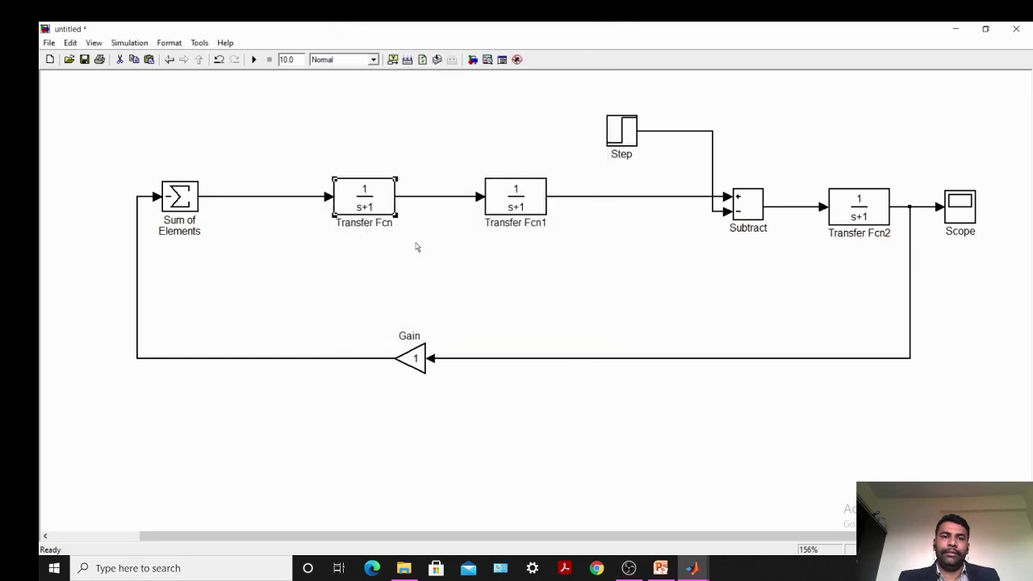
click(445, 242)
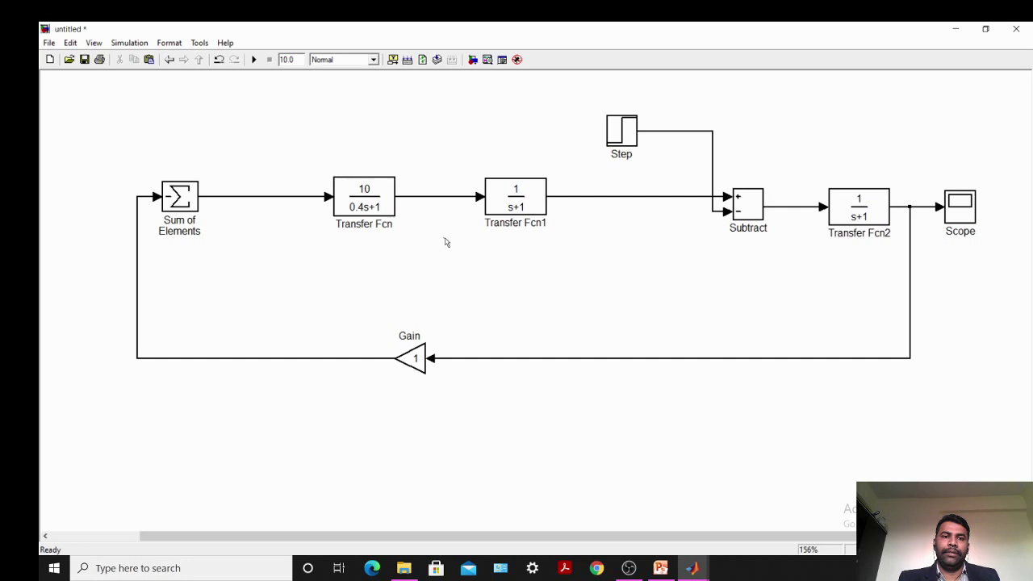
- Following the turbine function on the PowerPoint slide, set Transfer Fcn1's numerator to [0.1] and denominator to [0.5 1], and enlarge its block slightly
click(660, 568)
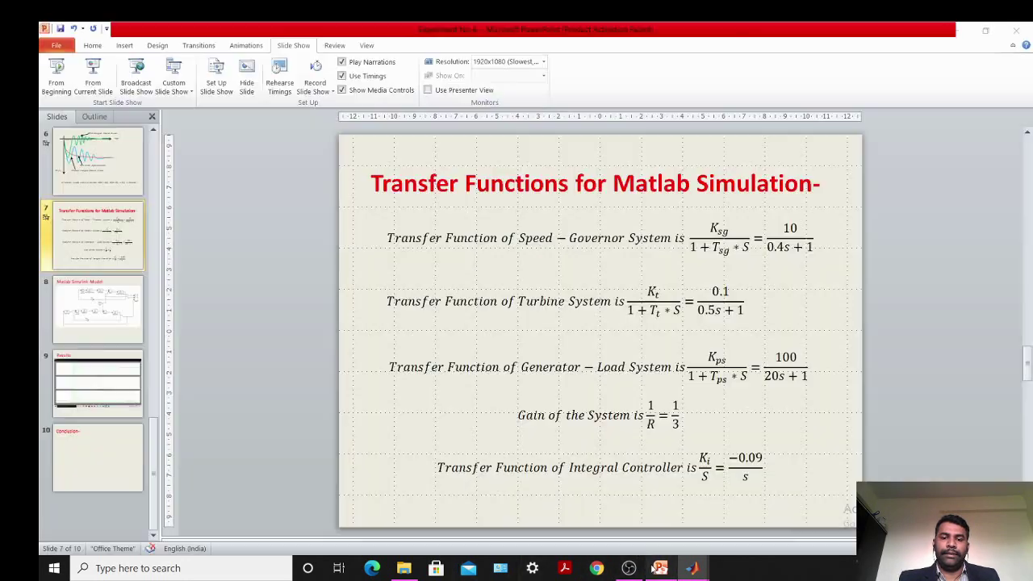
mouse_move(660, 568)
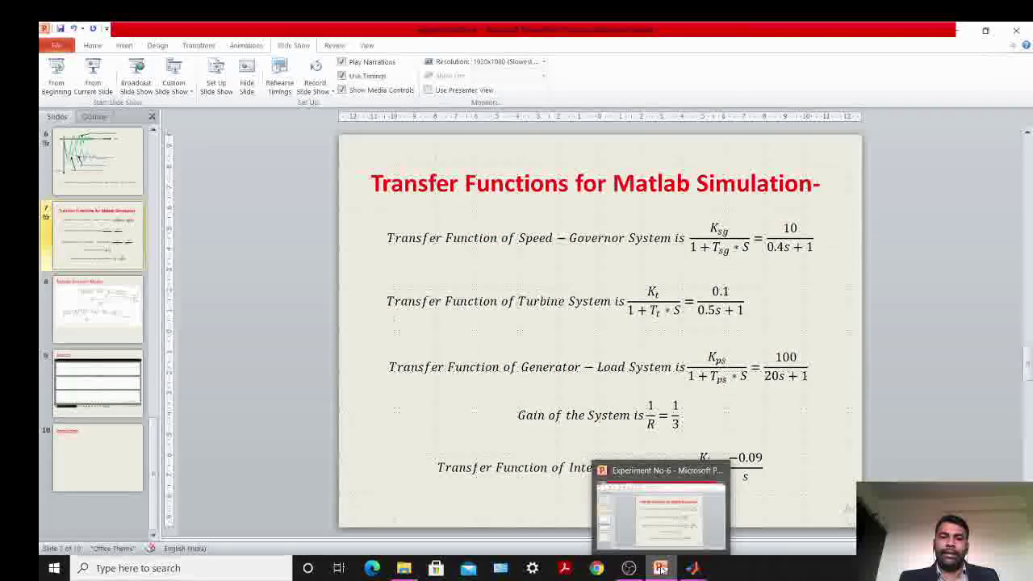
mouse_move(692, 568)
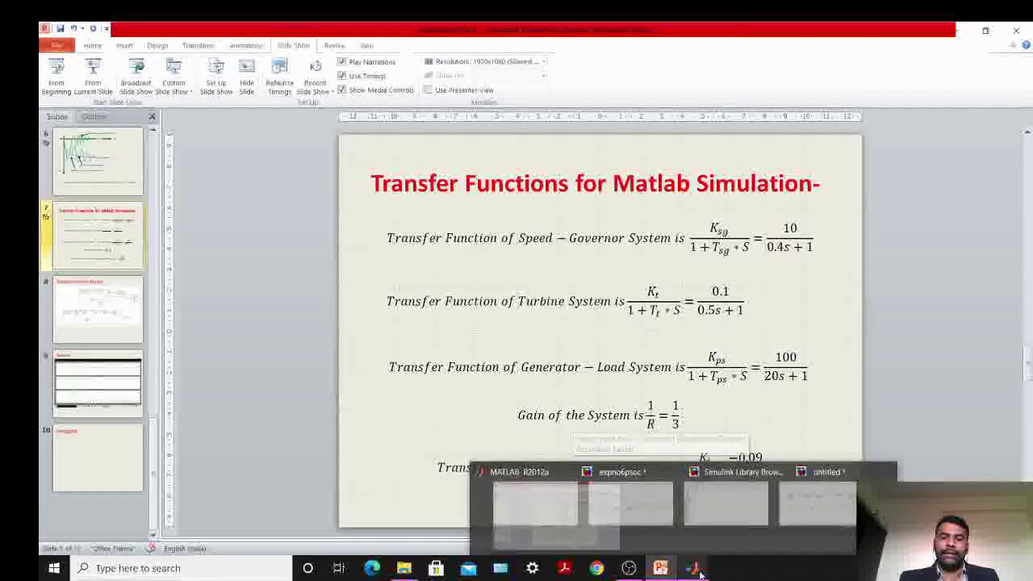
click(613, 508)
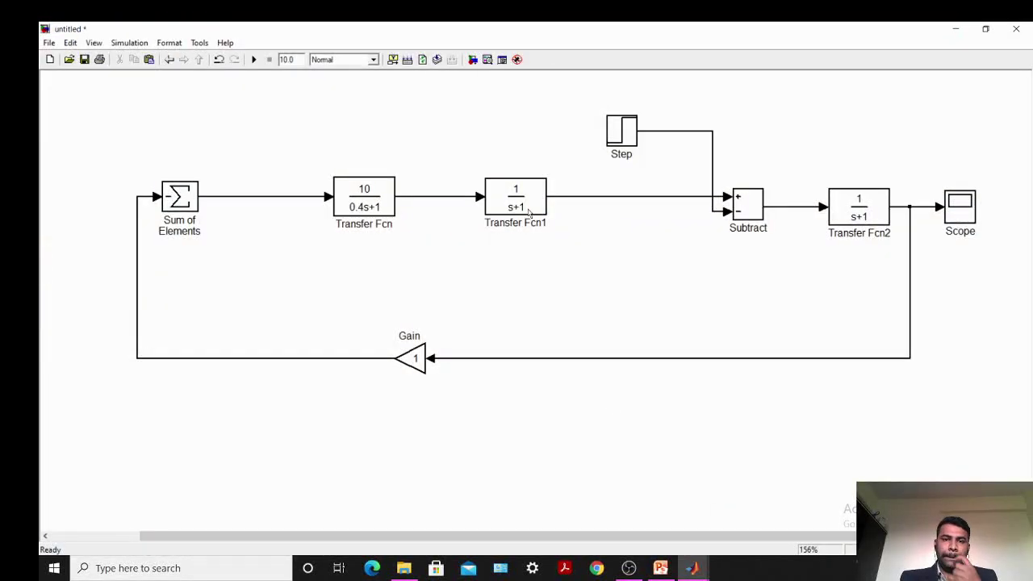
double_click(526, 207)
click(475, 150)
text(0.)
key(Tab)
click(470, 184)
text(0.)
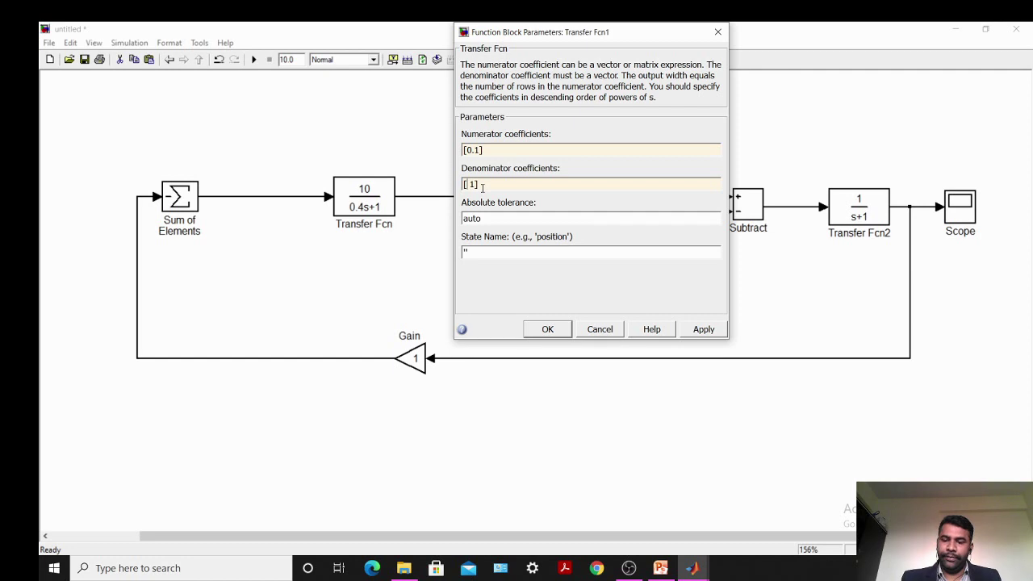
key(Escape)
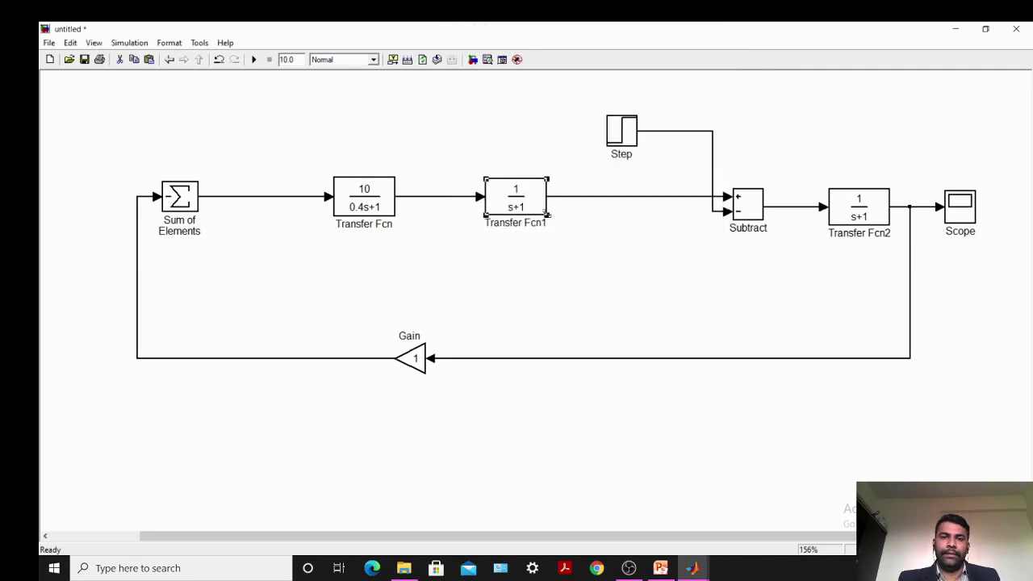
drag(547, 214, 552, 218)
- Check the generator-load function on the PowerPoint slide, and set Transfer Fcn2's numerator coefficients to [100] and denominator coefficients to [20 1]
click(660, 568)
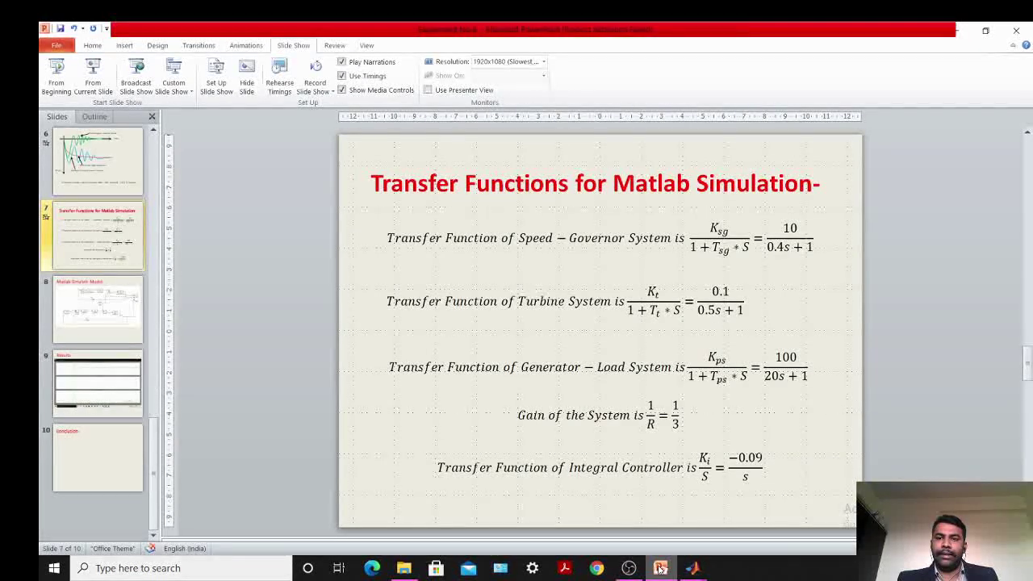
mouse_move(692, 568)
click(903, 508)
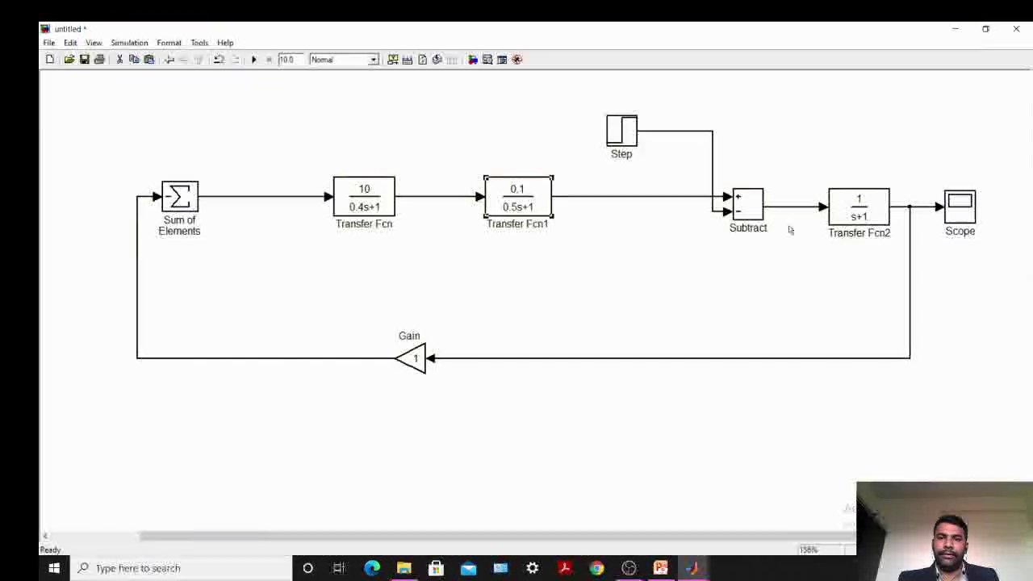
double_click(861, 211)
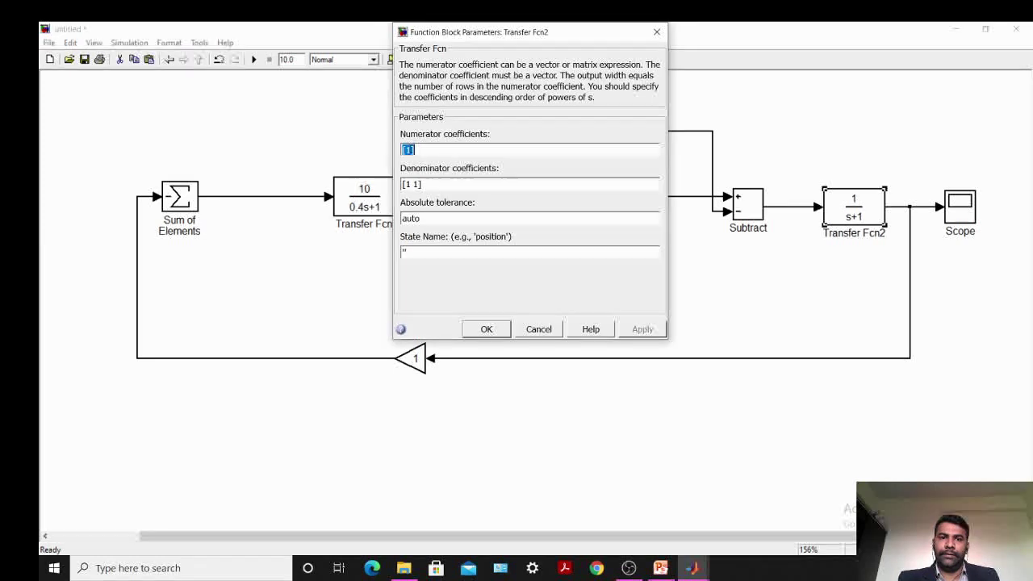
click(417, 150)
text(00)
click(414, 184)
click(414, 184)
key(BackSpace)
text(20)
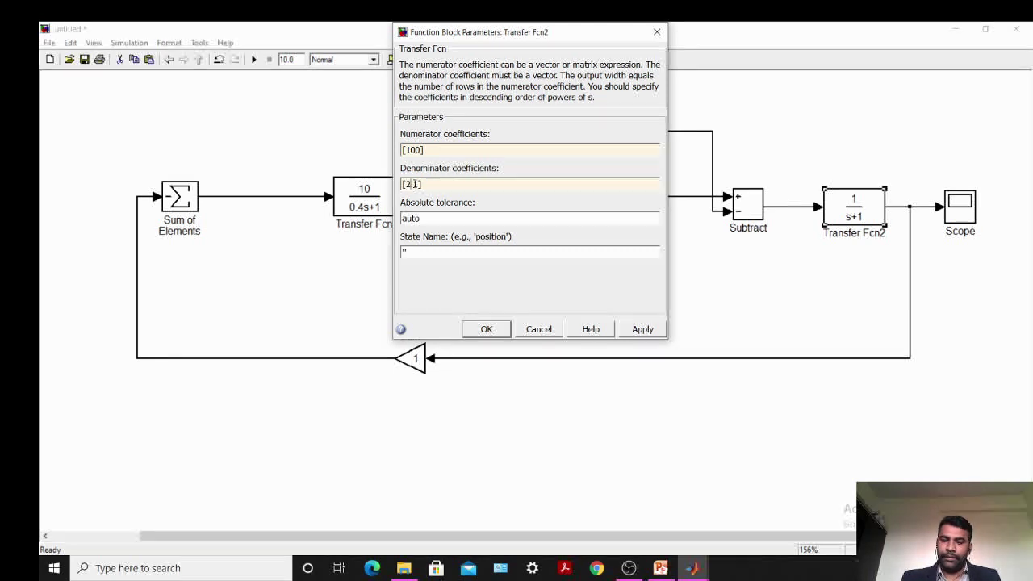
click(628, 331)
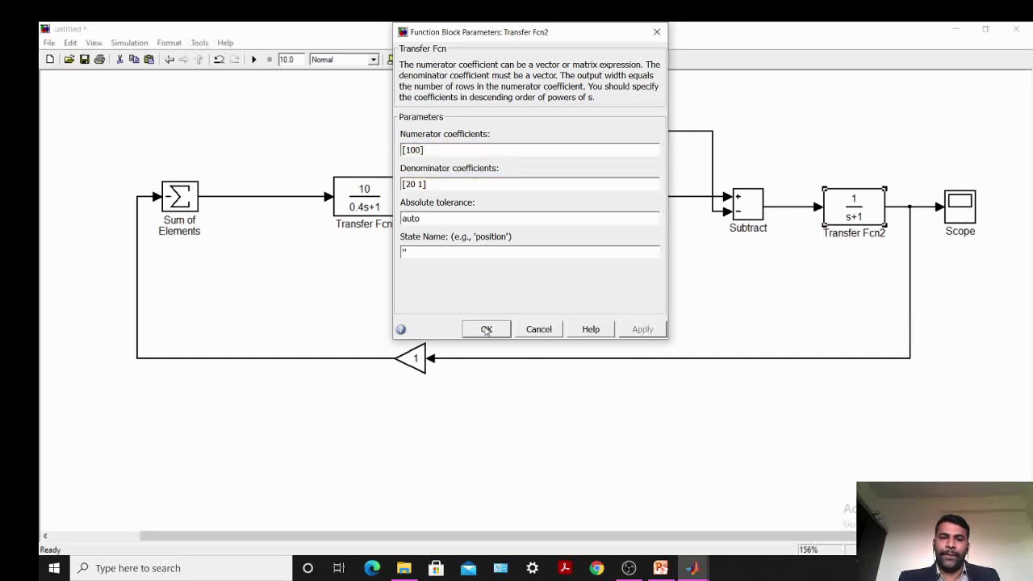
- Confirm Transfer Fcn2's parameters and enlarge the Gain block slightly so that its value fits inside
click(484, 329)
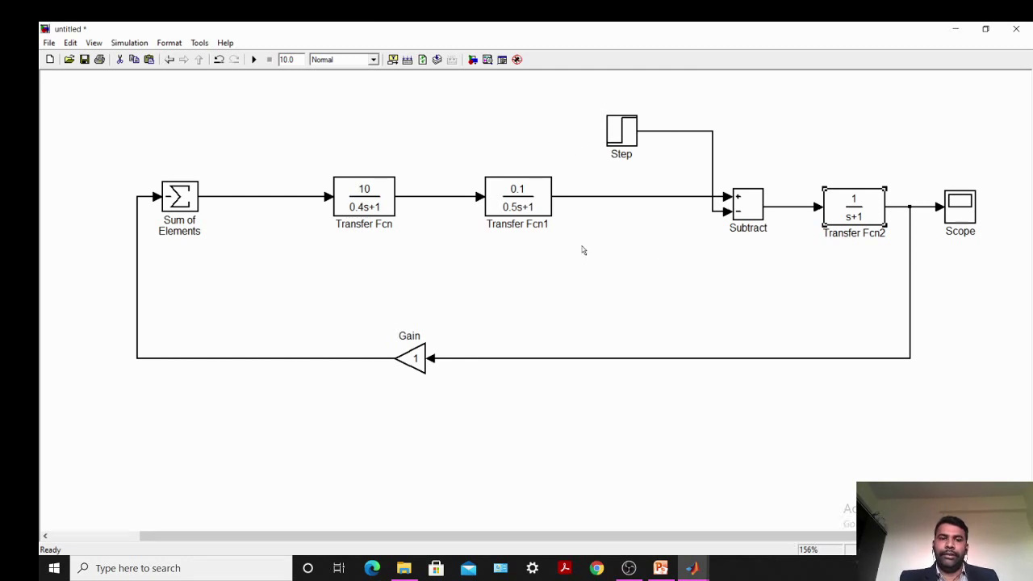
click(415, 361)
drag(426, 375, 431, 375)
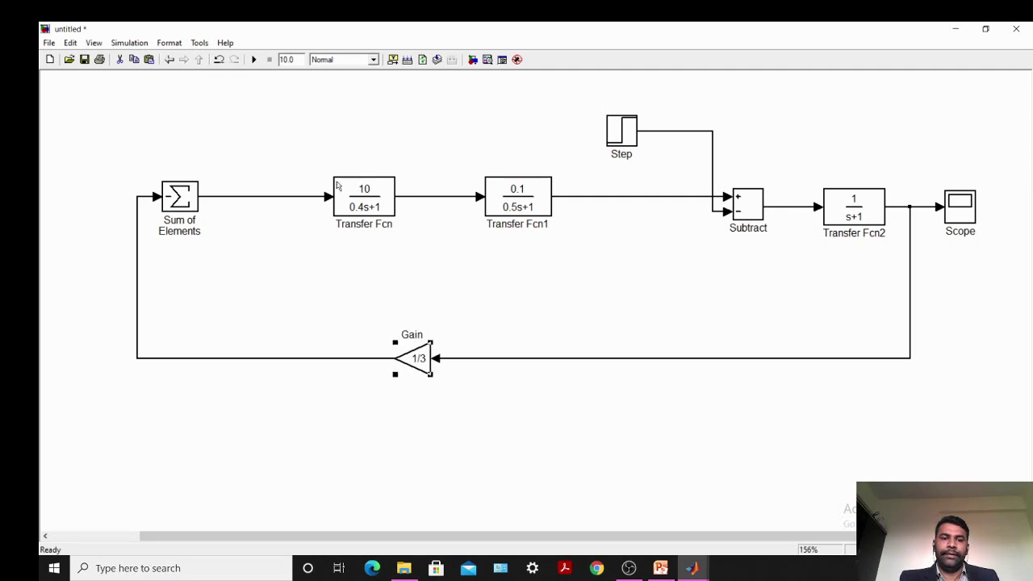
- Run the simulation and display the response in a maximised Scope window with autoscaled axes
click(253, 59)
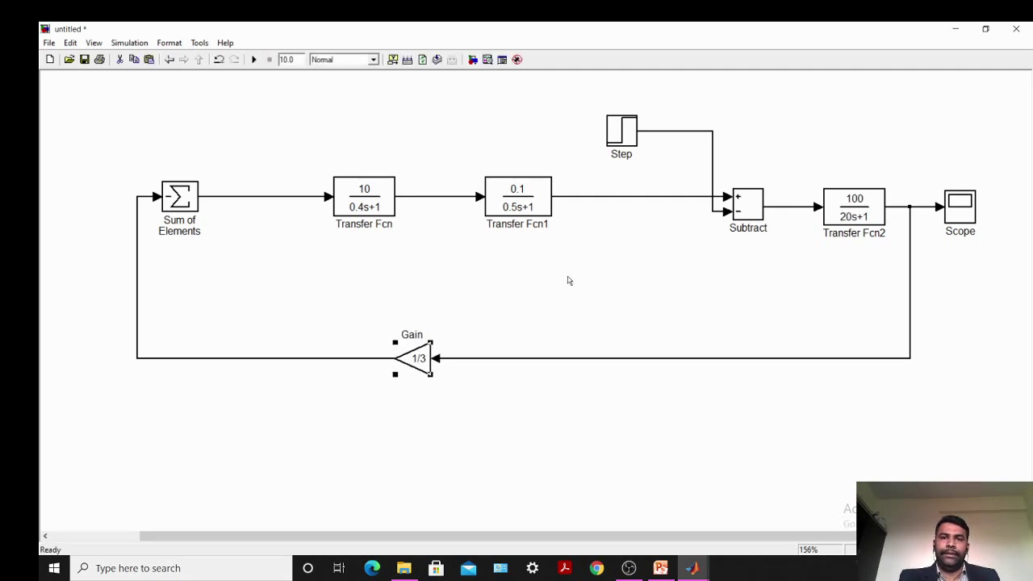
double_click(967, 211)
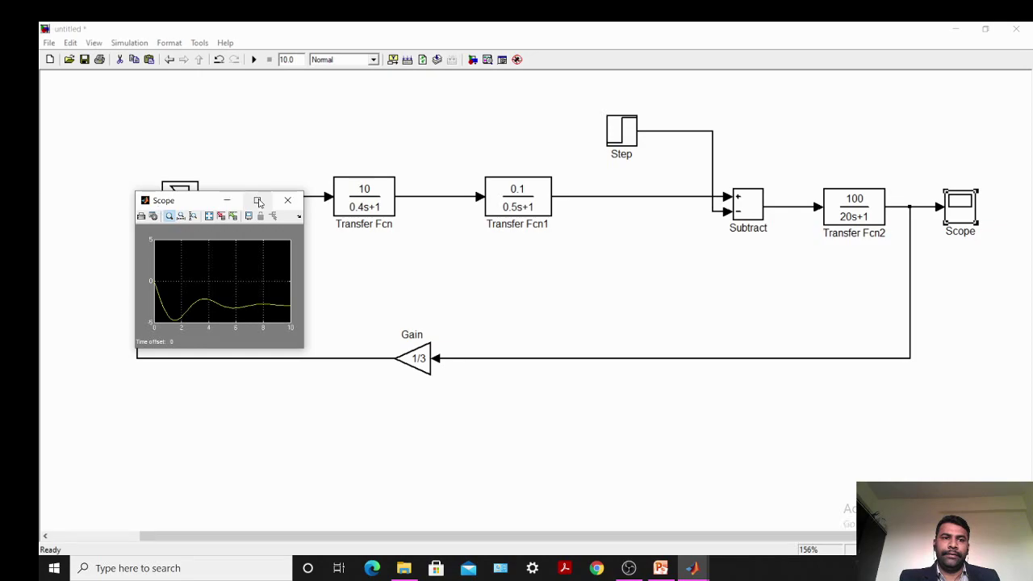
click(258, 200)
click(112, 42)
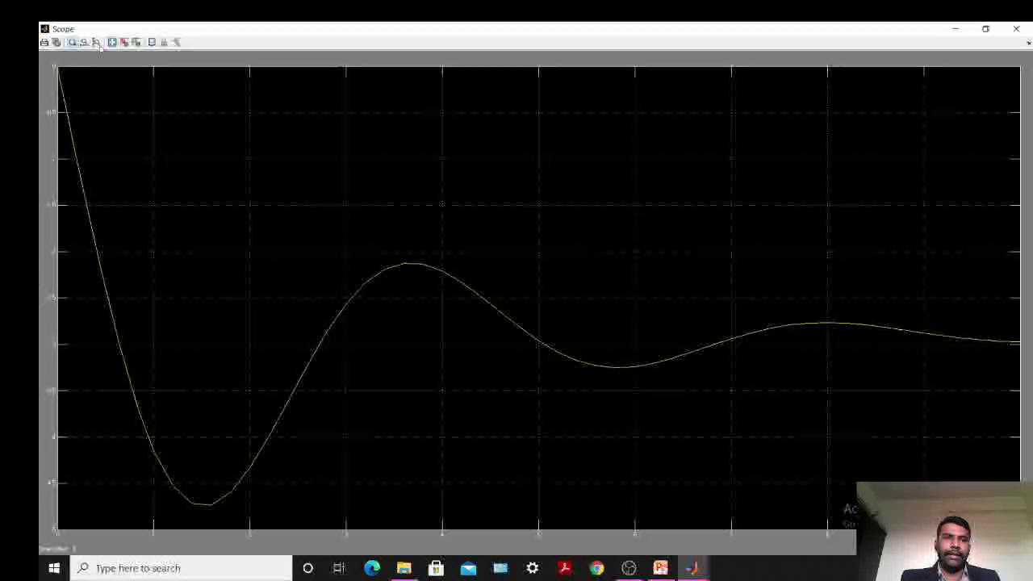
- Set the width of line 1 to 4.0 in the Scope's style parameters, apply it and close the Scope
click(56, 42)
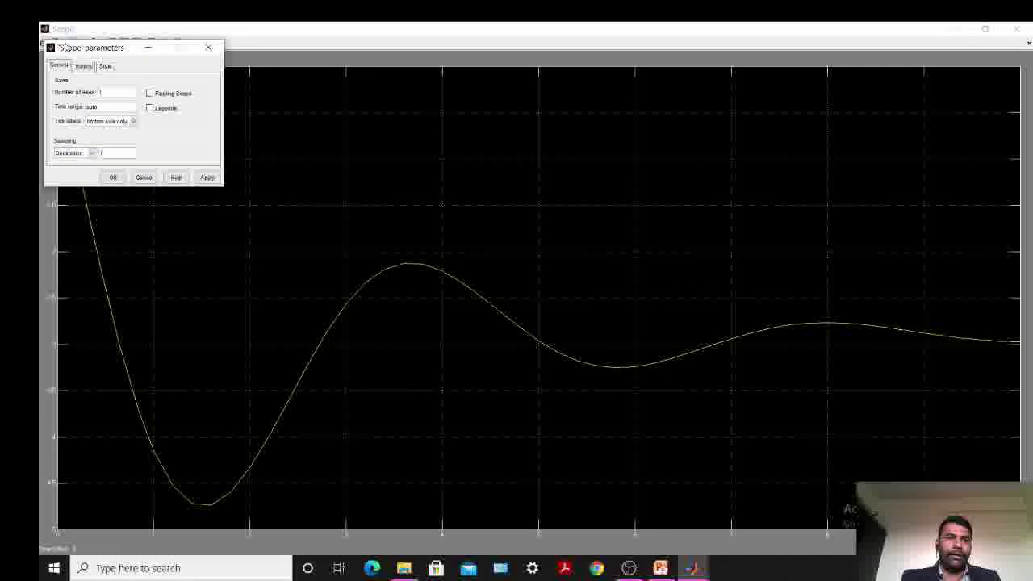
click(84, 66)
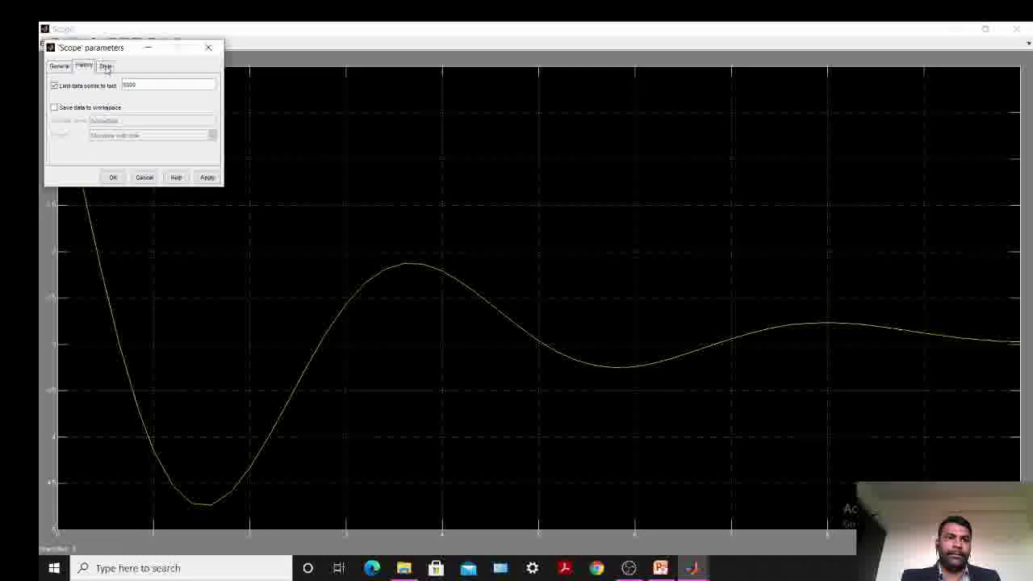
click(104, 65)
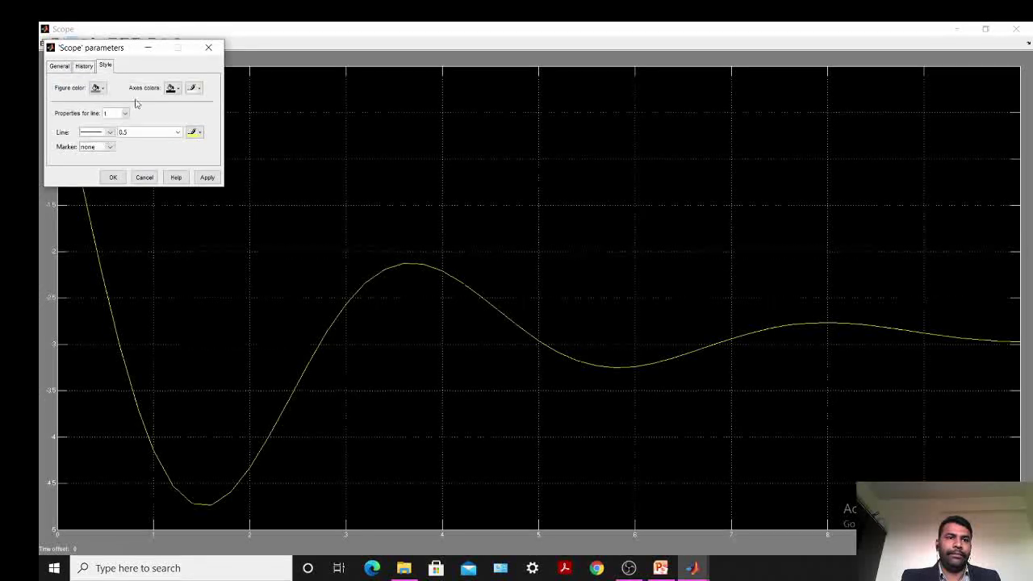
click(178, 133)
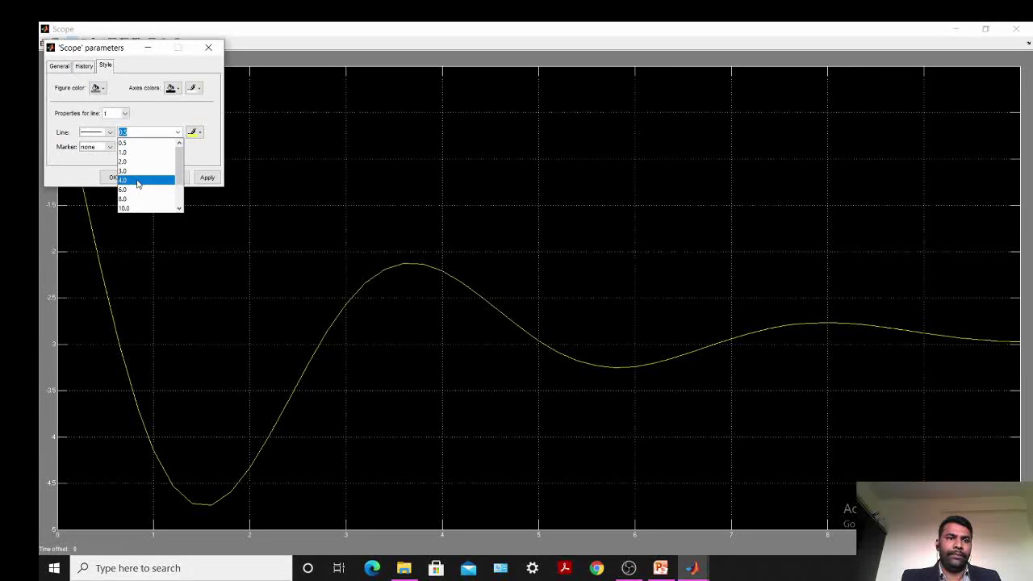
click(149, 179)
click(207, 179)
click(112, 176)
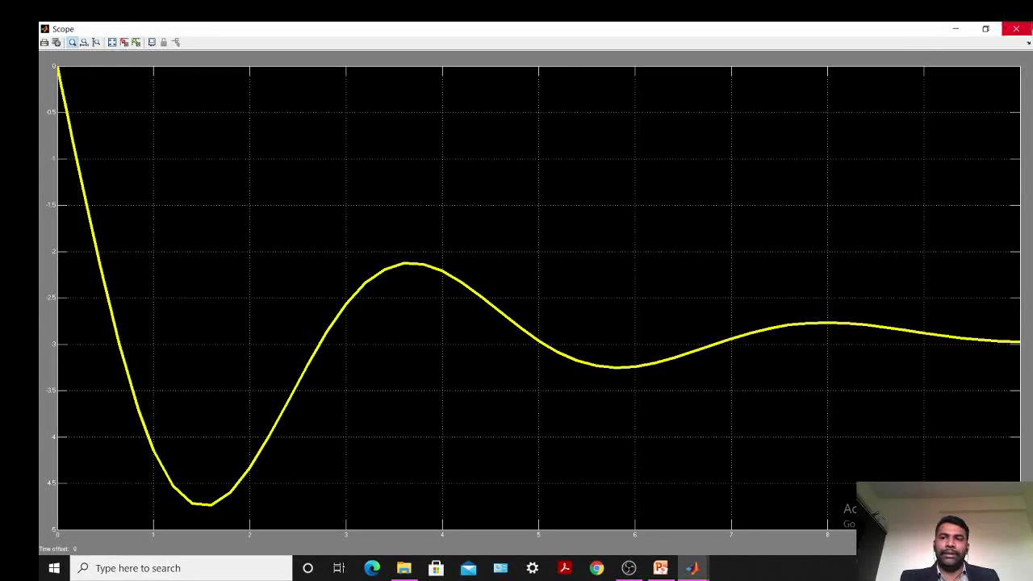
click(1015, 29)
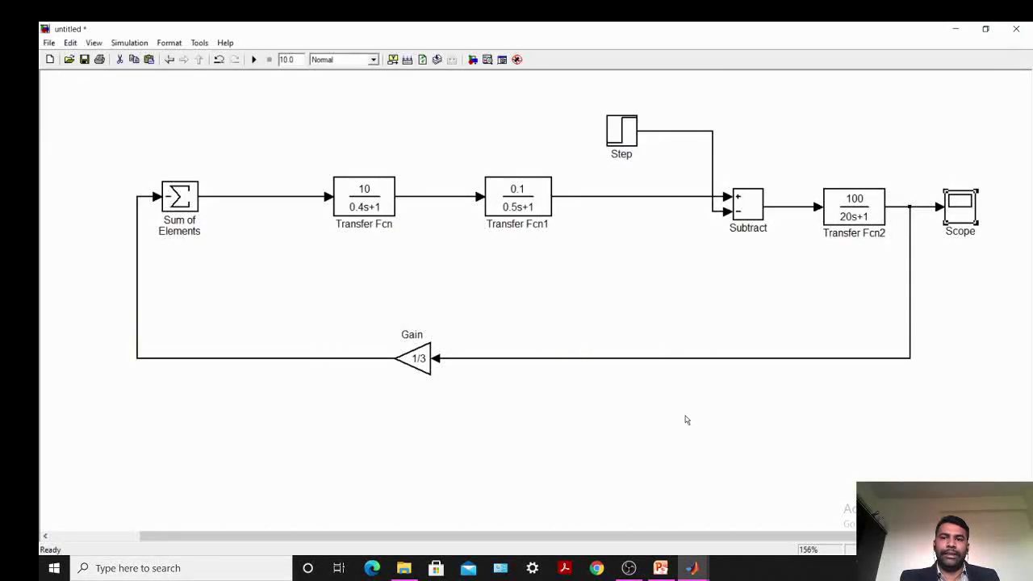
click(351, 359)
click(477, 366)
click(477, 359)
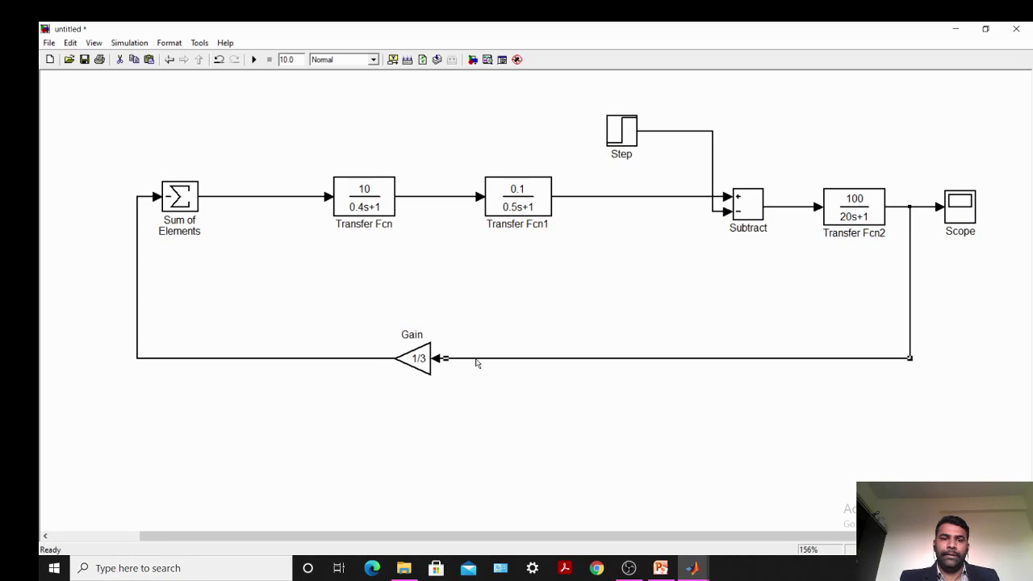
click(361, 368)
click(375, 365)
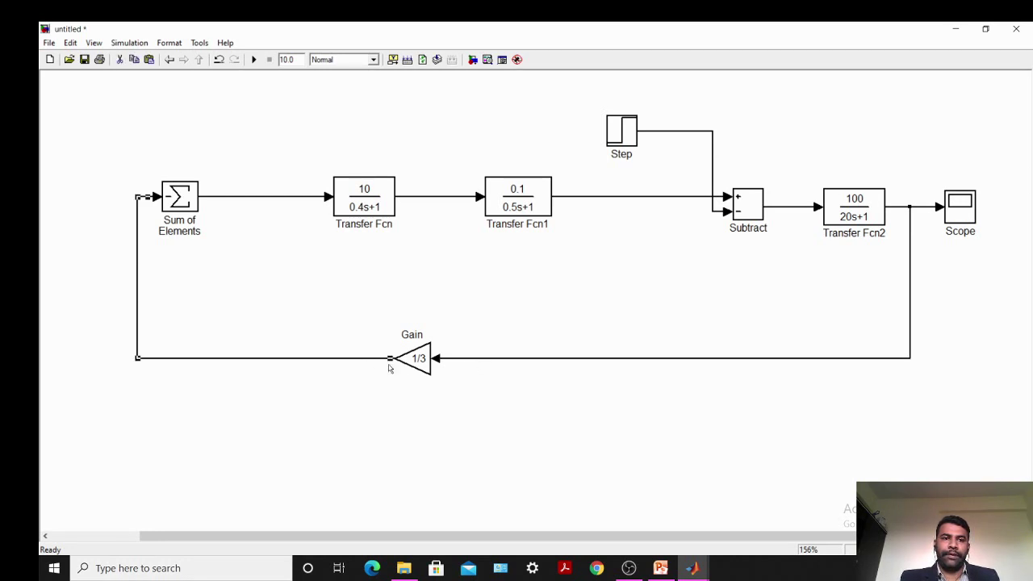
click(526, 364)
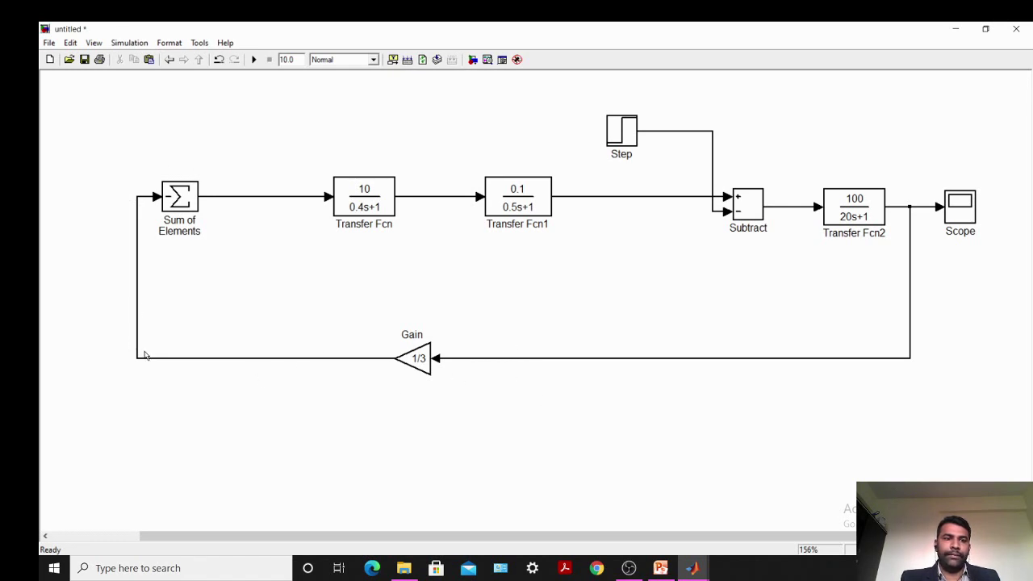
- Duplicate the complete governor-turbine-generator loop and place the copy directly below the original, aligned with it
click(95, 43)
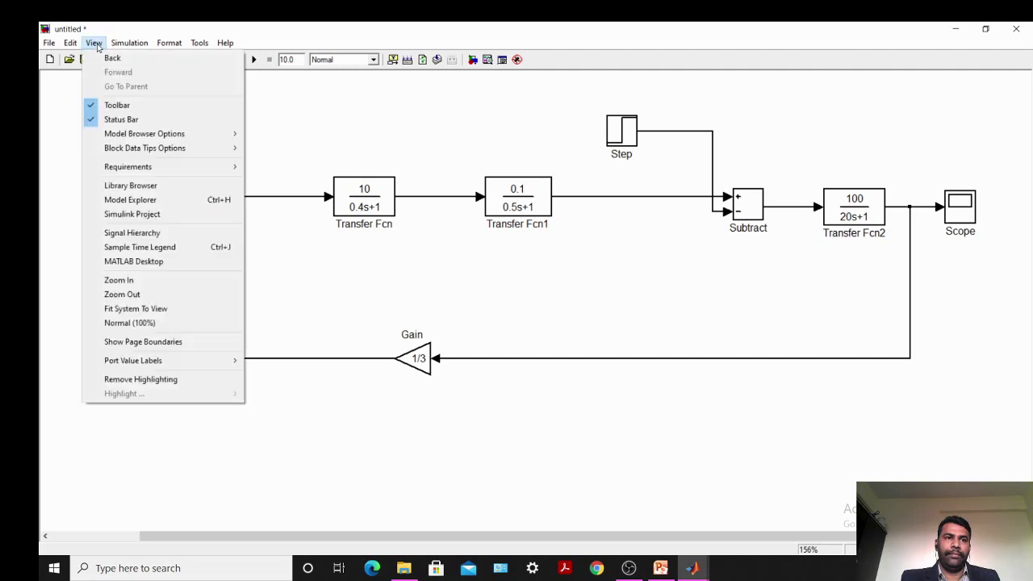
click(139, 295)
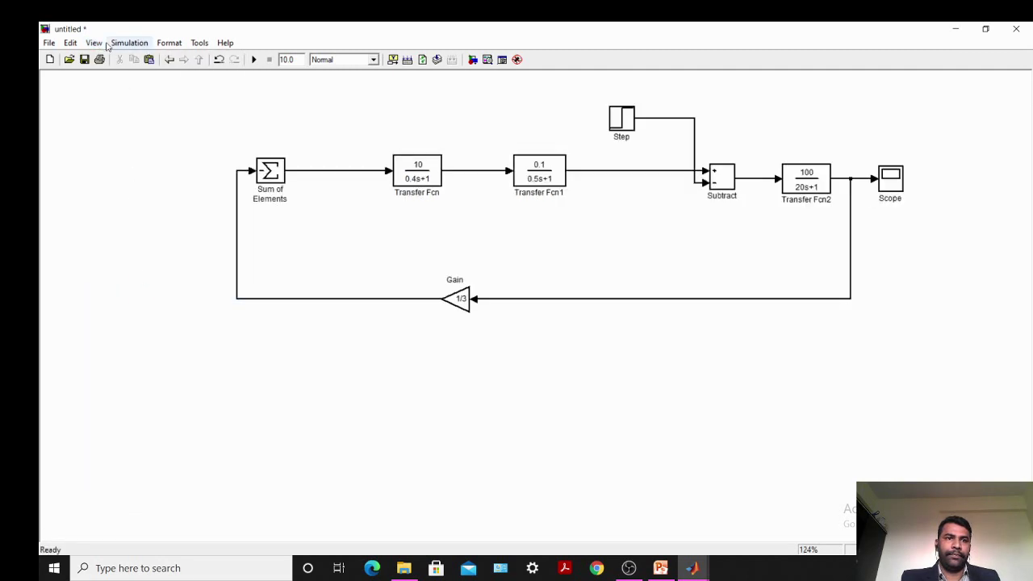
click(94, 42)
click(129, 296)
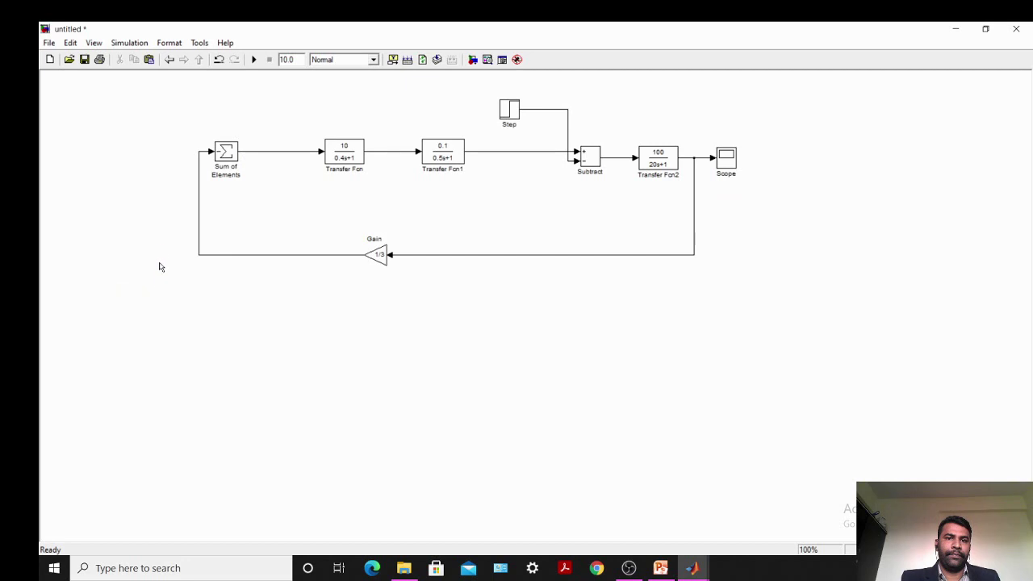
drag(154, 99, 782, 309)
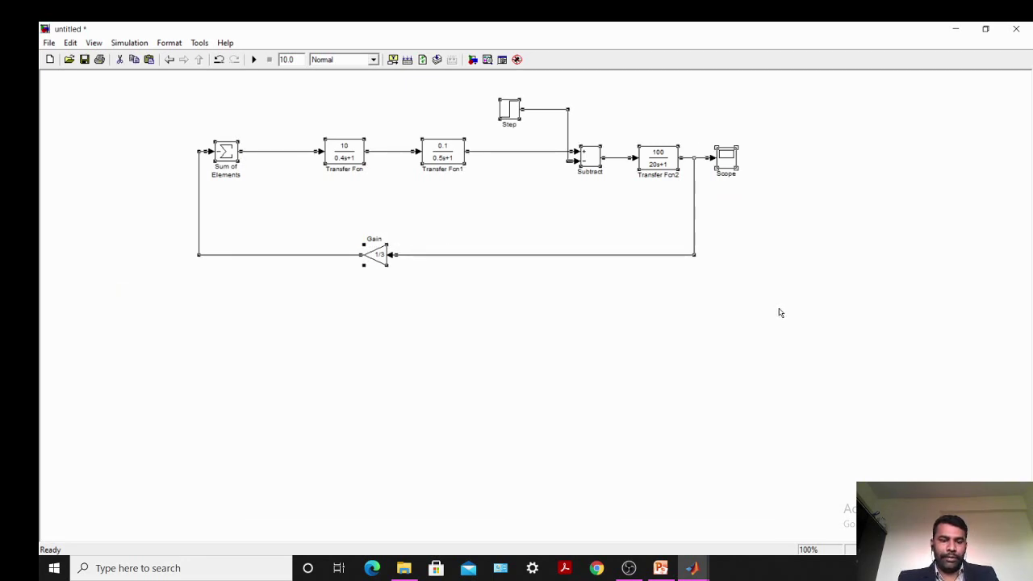
key(ctrl+v)
key(Down)
key(Down)
key(Down)
key(Down)
key(Down)
key(Down)
key(Down)
key(Down)
key(Down)
key(Down)
key(Down)
key(Down)
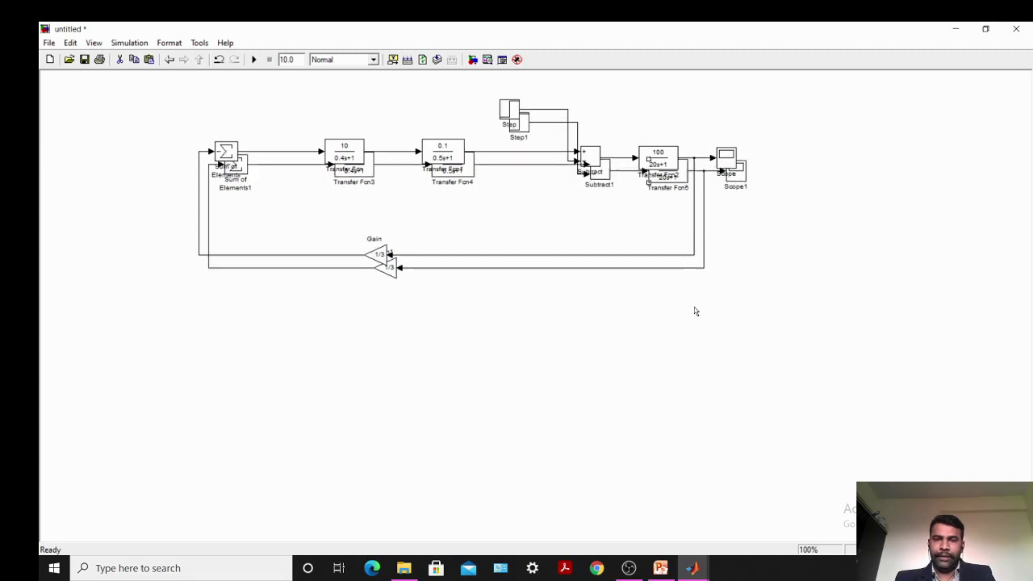
key(Down)
key(Down)
key(Down)
key(Down)
key(Down)
key(Down)
key(Down)
key(Down)
key(Down)
key(Down)
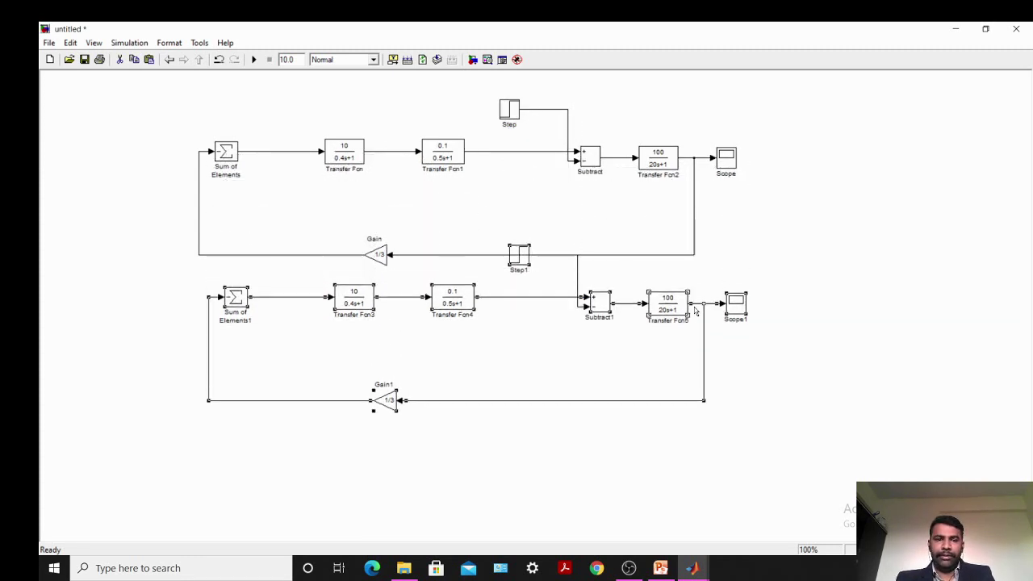
key(Left)
key(Left)
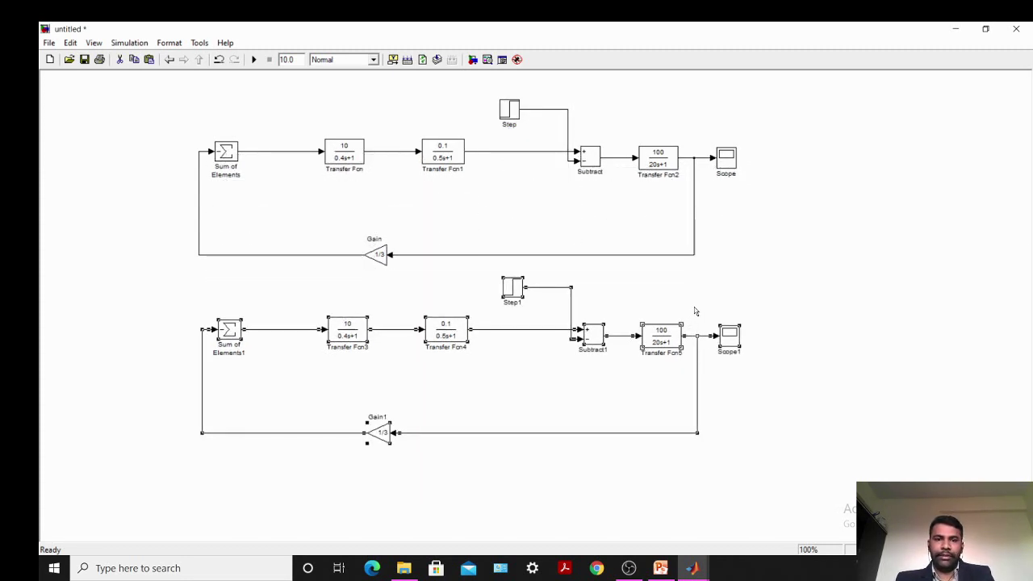
click(844, 201)
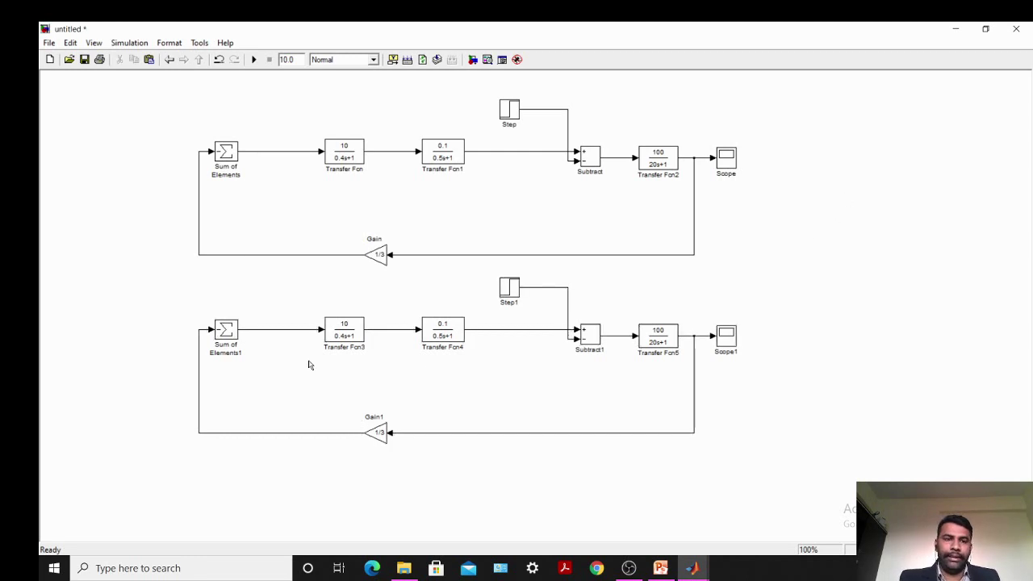
click(198, 359)
key(Delete)
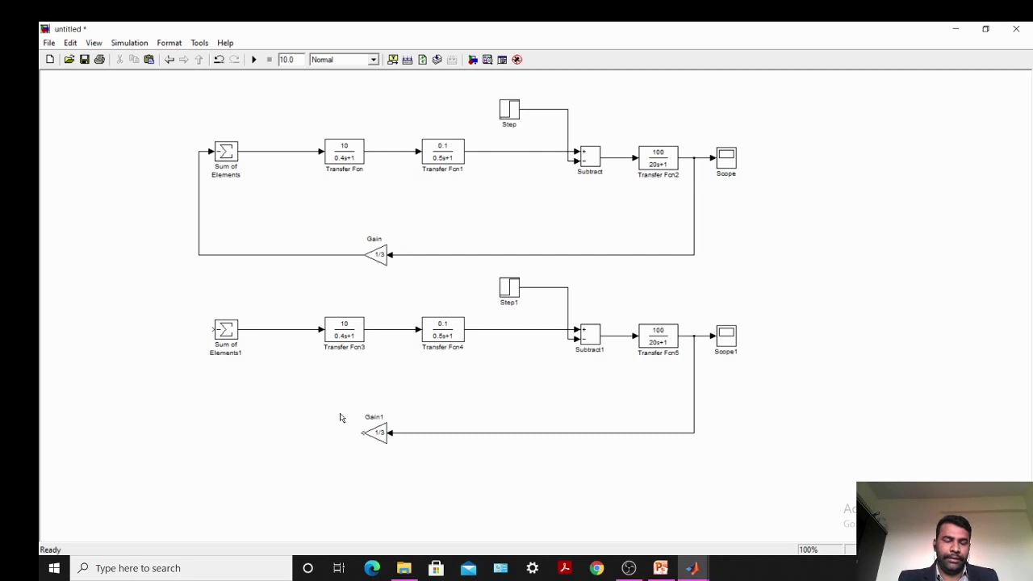
key(ctrl+z)
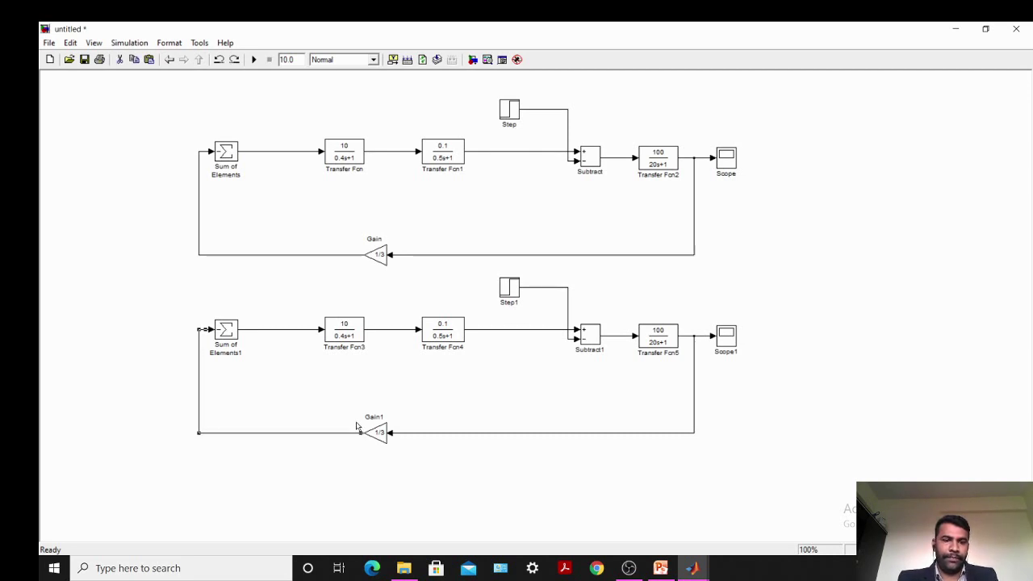
key(ctrl+z)
click(369, 375)
- Duplicate the lower loop's governor block, Transfer Fcn3, and place the copy left of Sum of Elements1
click(345, 331)
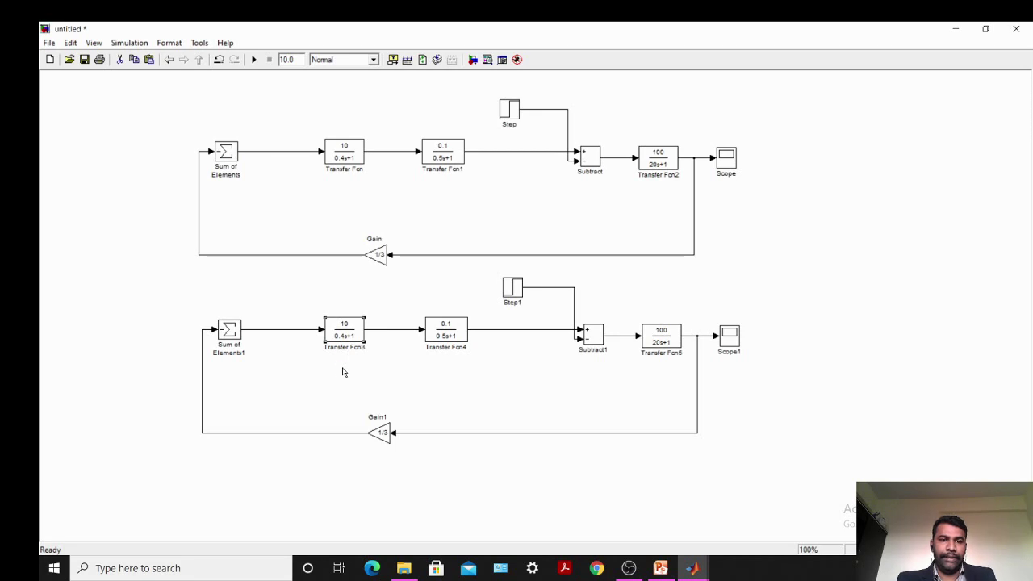
key(ctrl+c)
key(ctrl+v)
drag(178, 321, 158, 324)
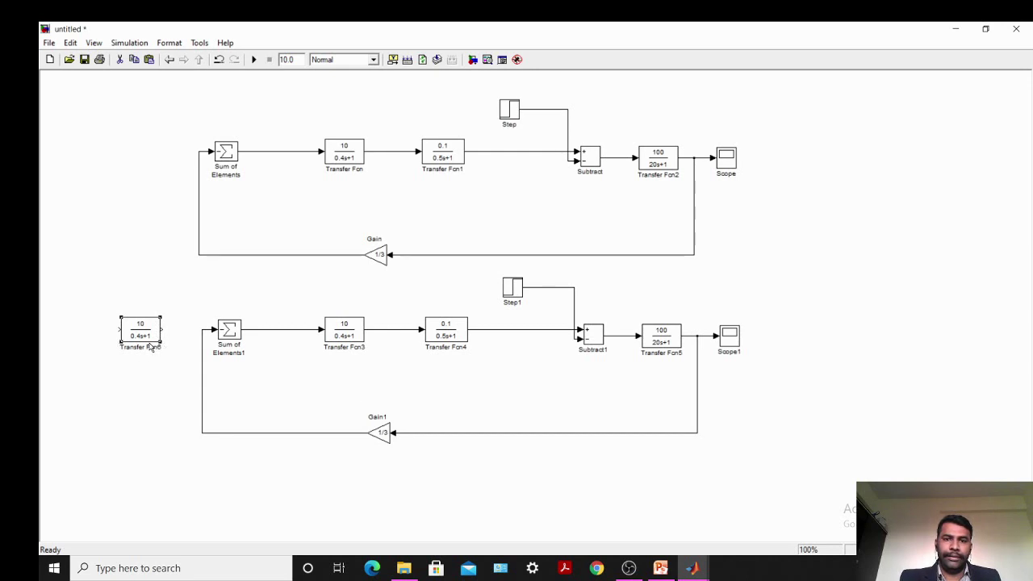
- Route a line from the copied transfer function's input beneath the lower loop and branch it onto the feedback line feeding Gain1
click(114, 329)
drag(116, 468, 119, 478)
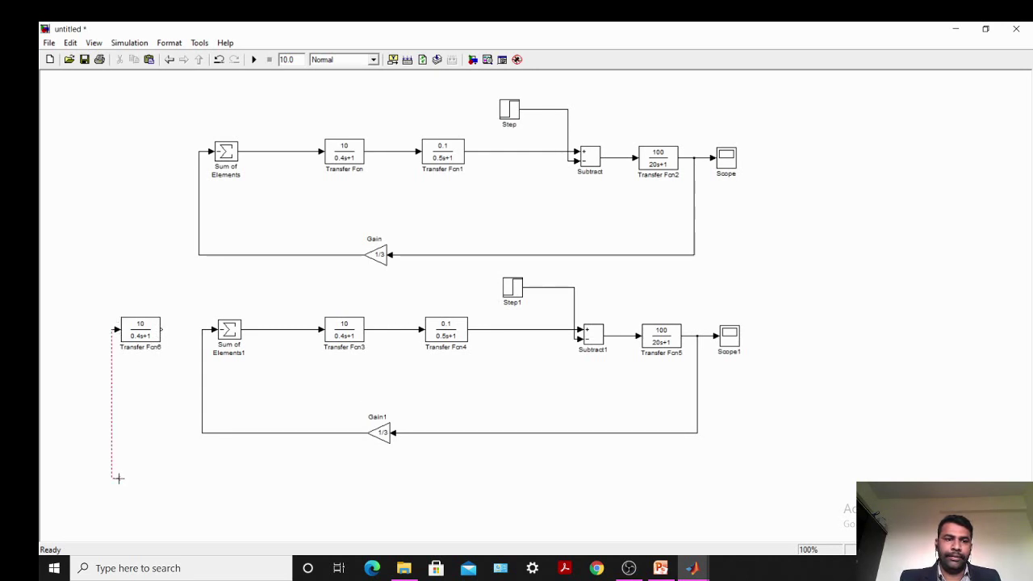
drag(239, 491, 690, 481)
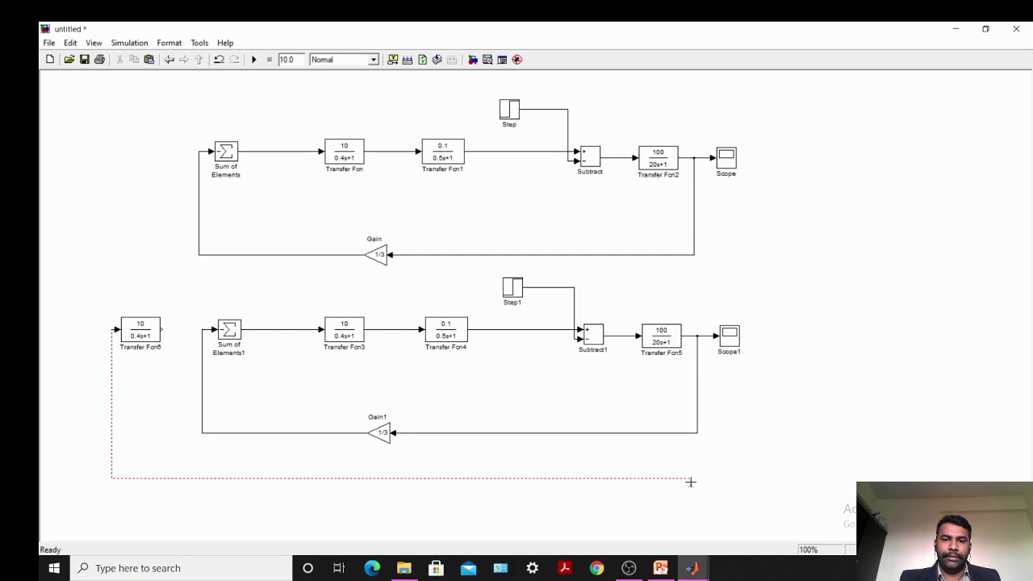
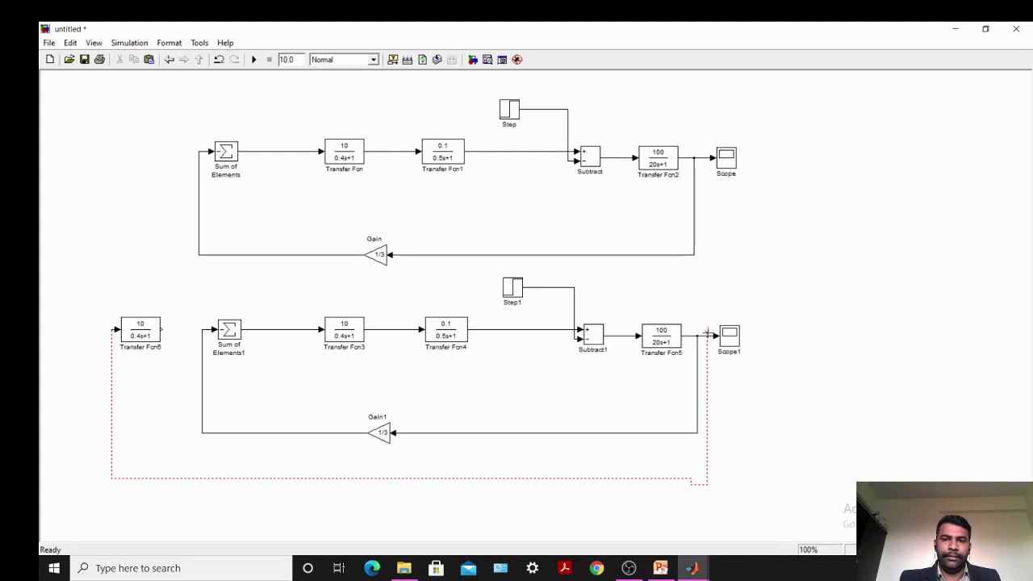
drag(707, 336, 704, 410)
drag(693, 462, 664, 482)
drag(120, 474, 121, 479)
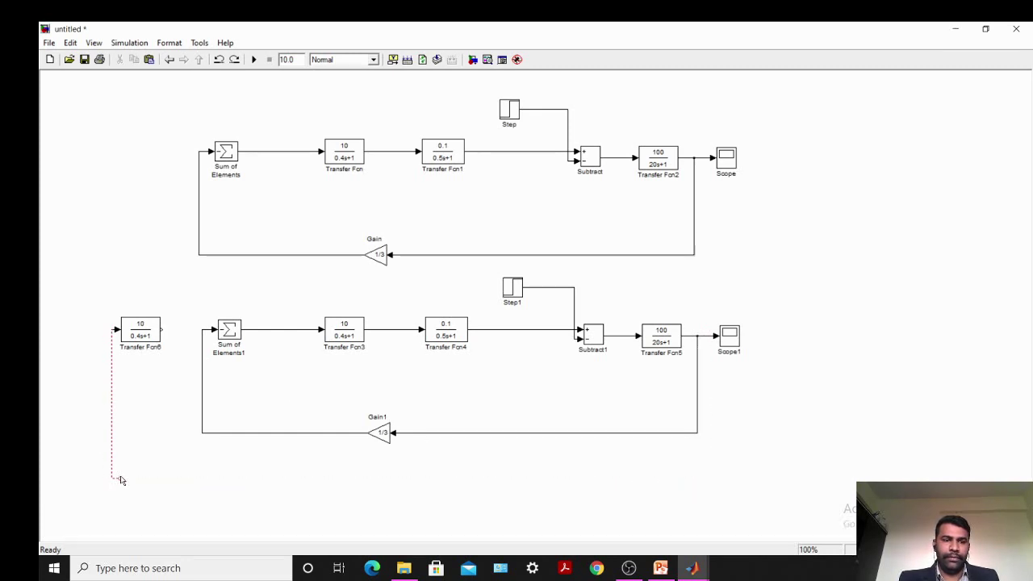
drag(311, 476, 678, 433)
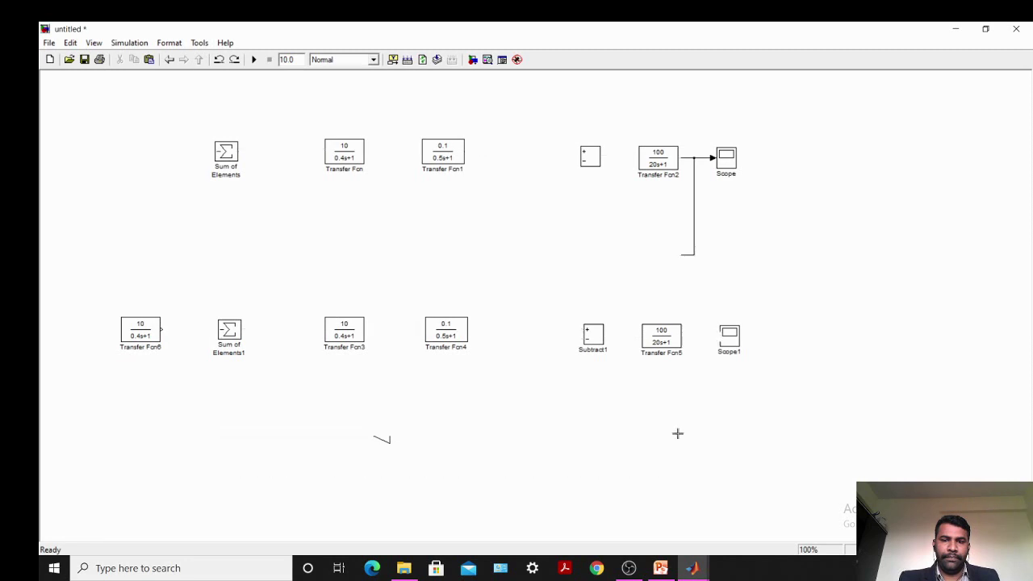
- Set the numerator coefficients of the copied transfer function, Transfer Fcn6, to [-0.009]
double_click(150, 336)
click(168, 246)
key(BackSpace)
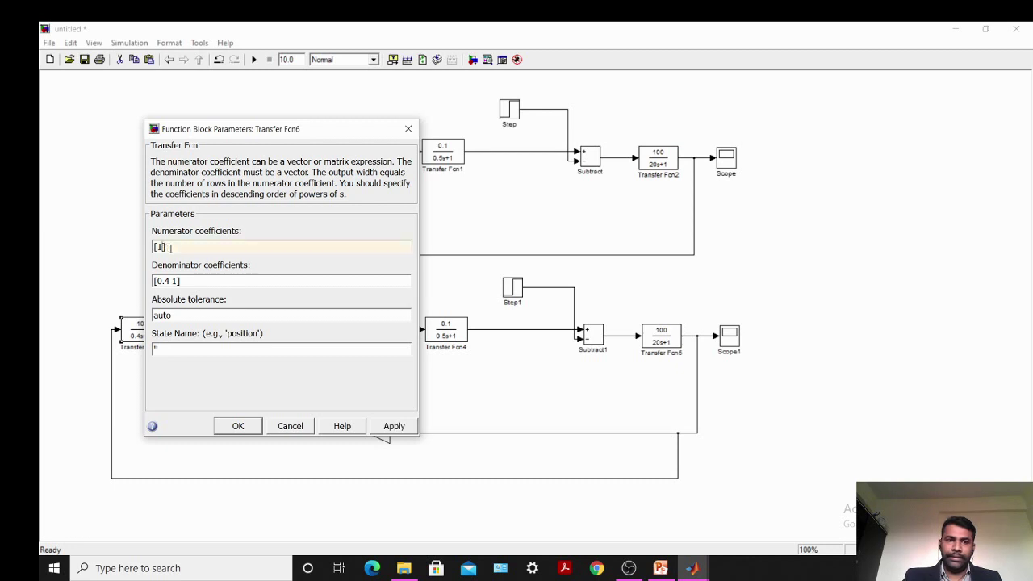
text(-0)
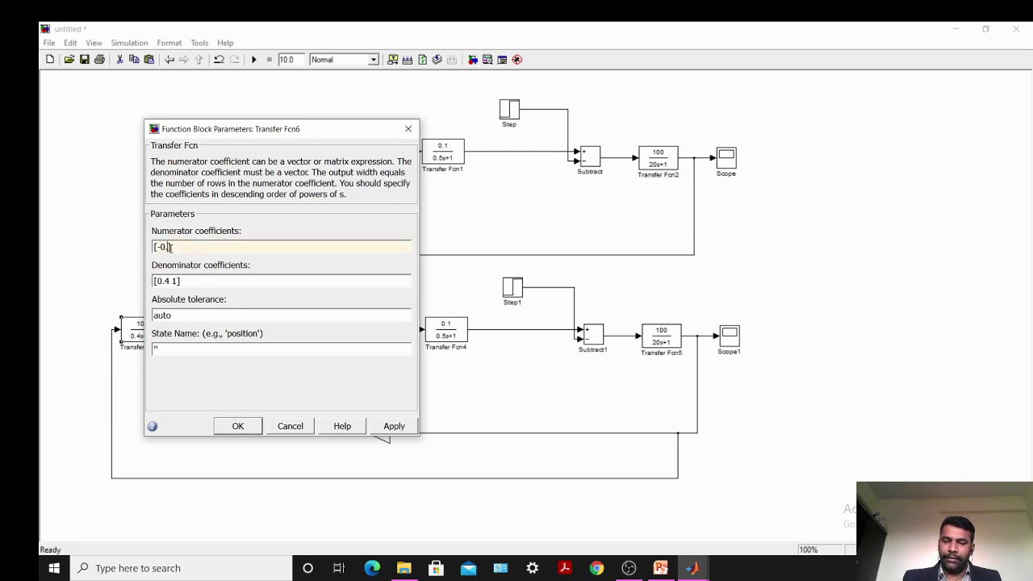
text(.009)
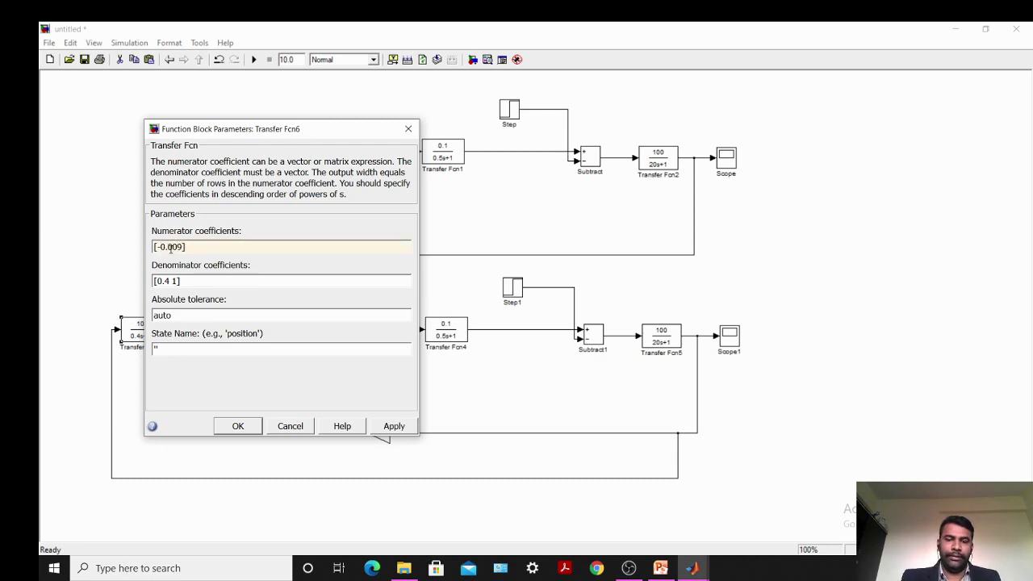
- Switch to PowerPoint to check the integral controller's transfer function on the slide, and return to the untitled Simulink model
click(695, 569)
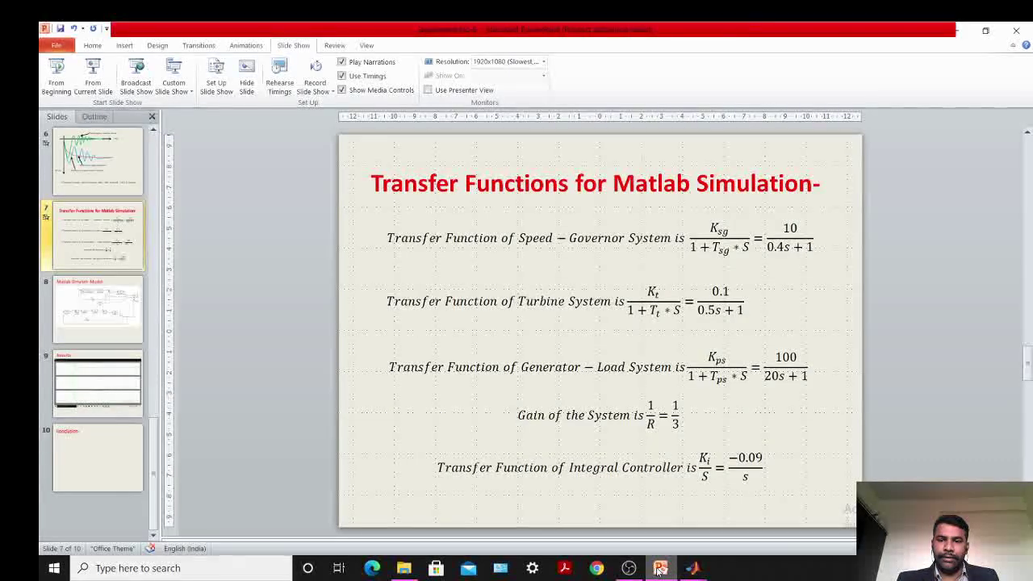
mouse_move(696, 568)
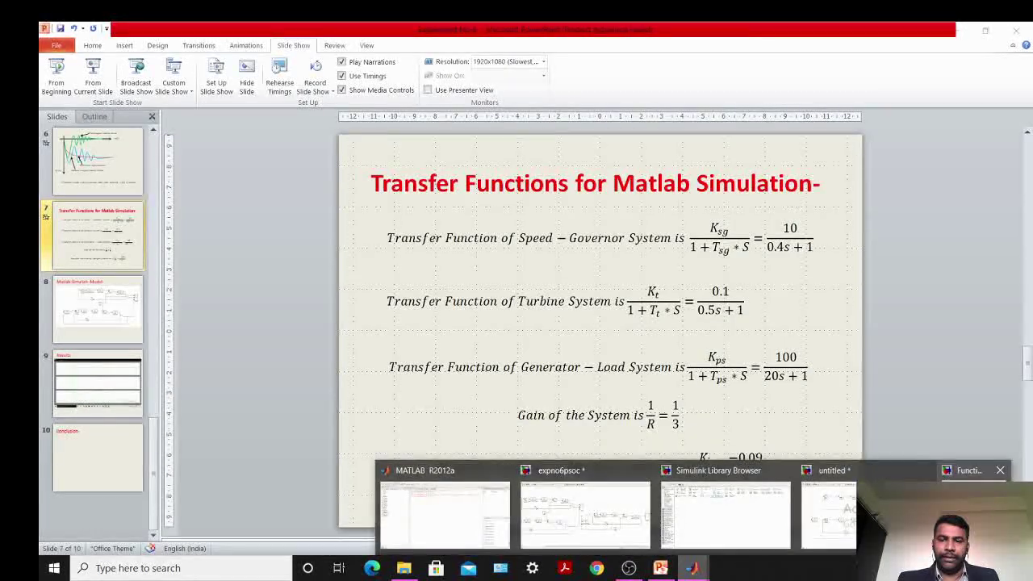
click(964, 508)
mouse_move(695, 569)
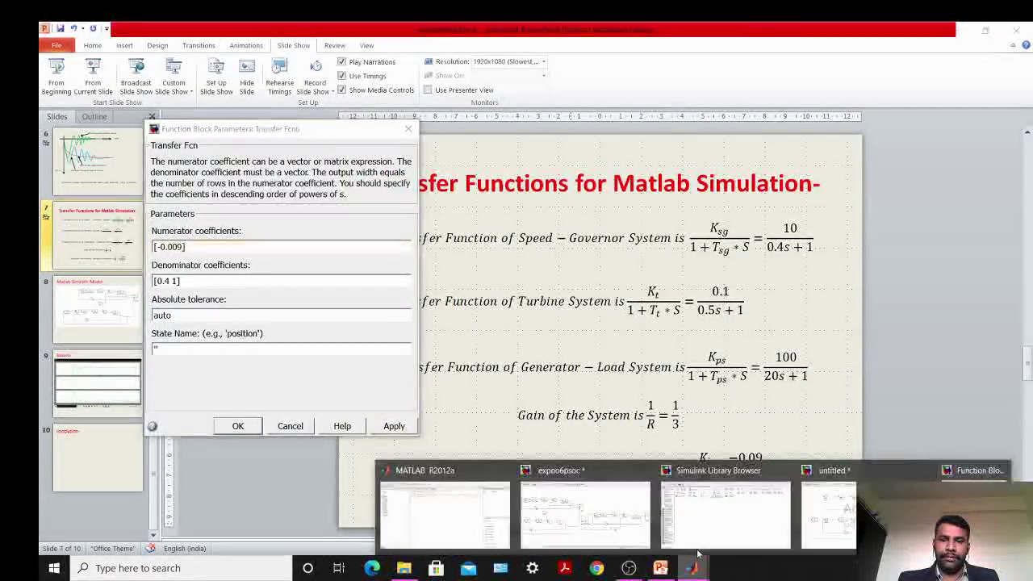
click(827, 512)
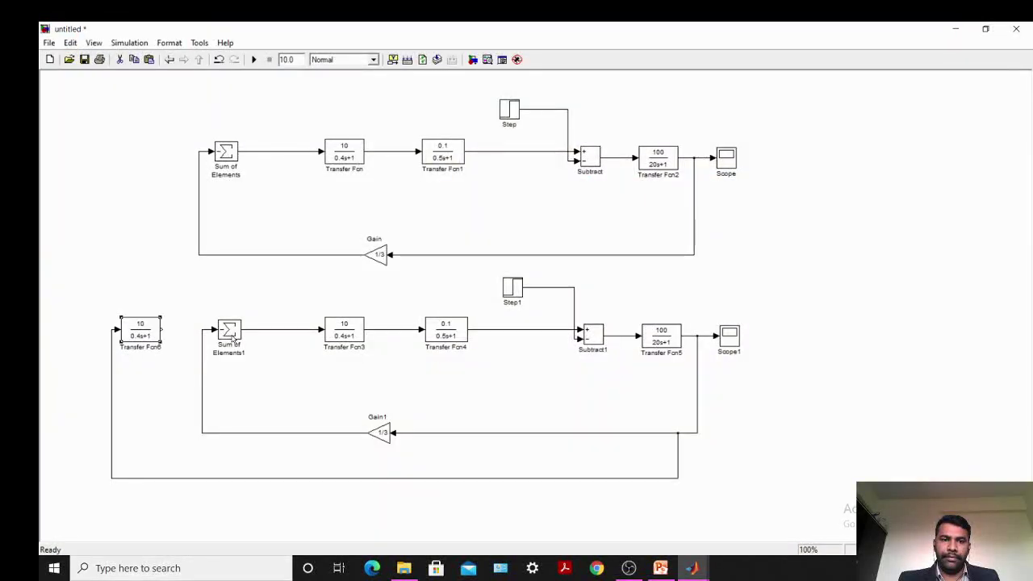
- Set Transfer Fcn6's numerator to [-0.09] and its denominator to [1 0], and shift the block slightly toward Sum of Elements1
double_click(140, 331)
triple_click(191, 246)
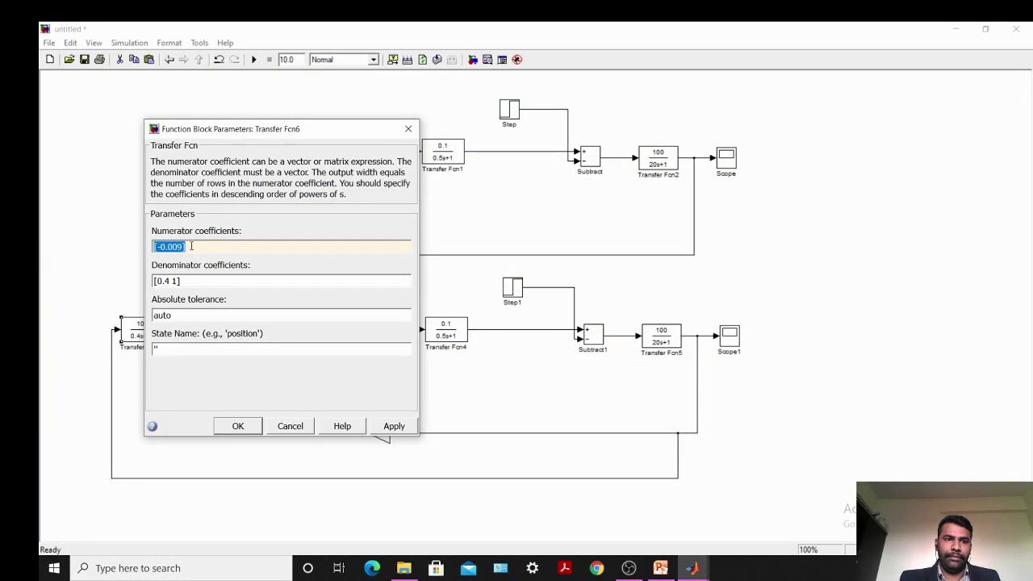
click(191, 246)
key(BackSpace)
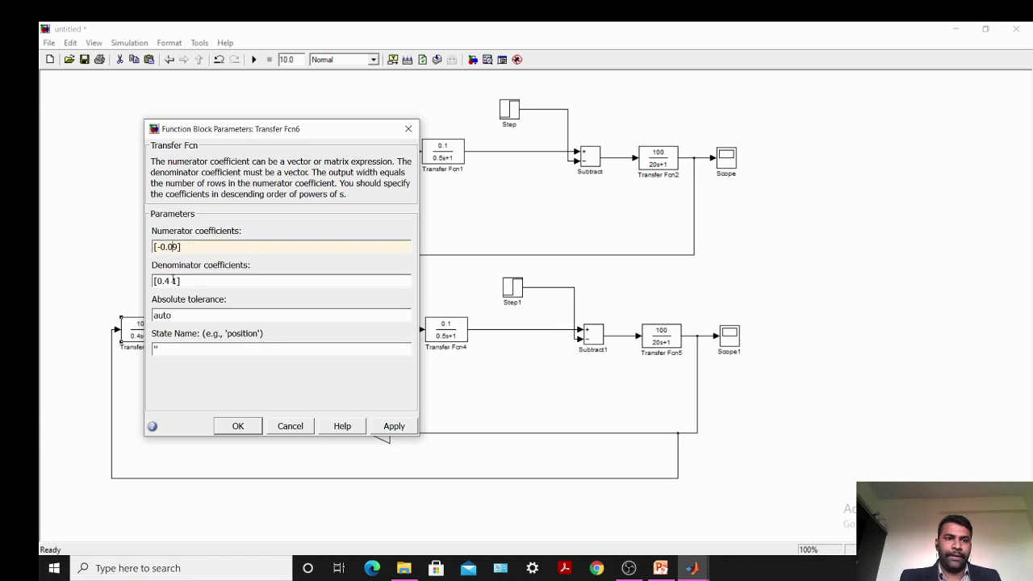
click(186, 281)
key(BackSpace)
key(BackSpace)
key(BackSpace)
key(BackSpace)
key(BackSpace)
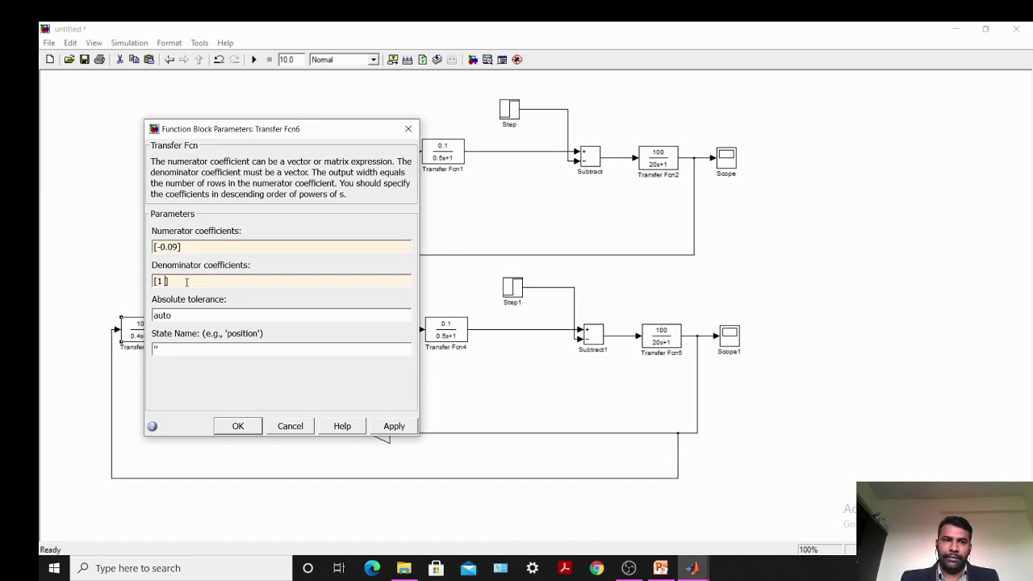
key(Escape)
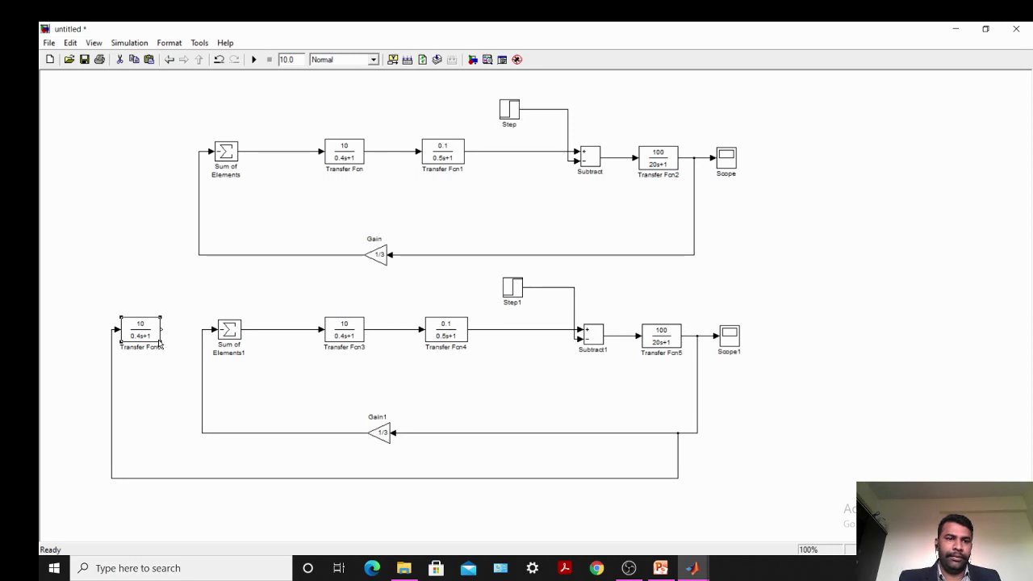
drag(159, 342, 167, 350)
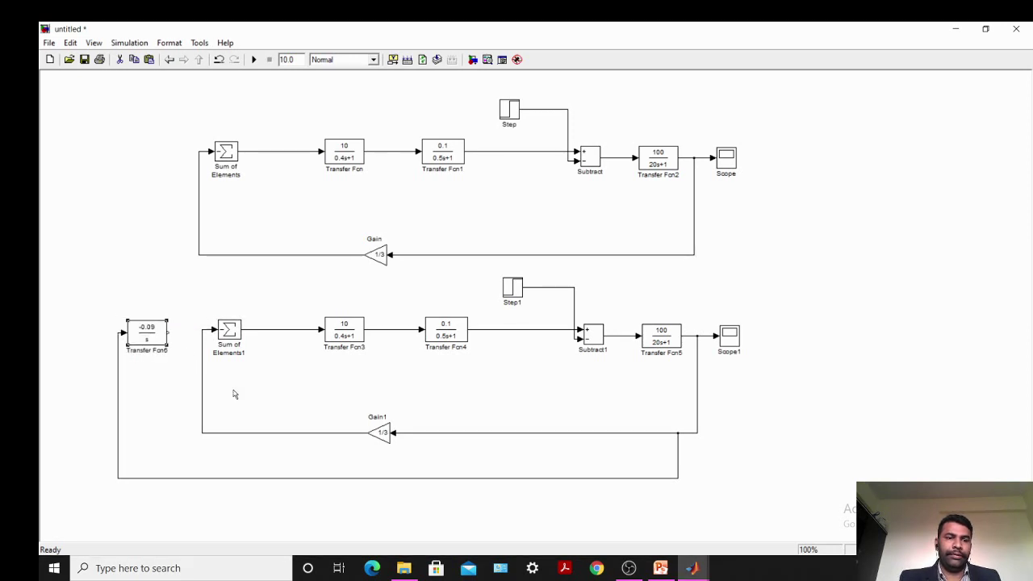
- Start a short line from Transfer Fcn6's output and set the list of signs of Sum of Elements1 to +-
click(173, 332)
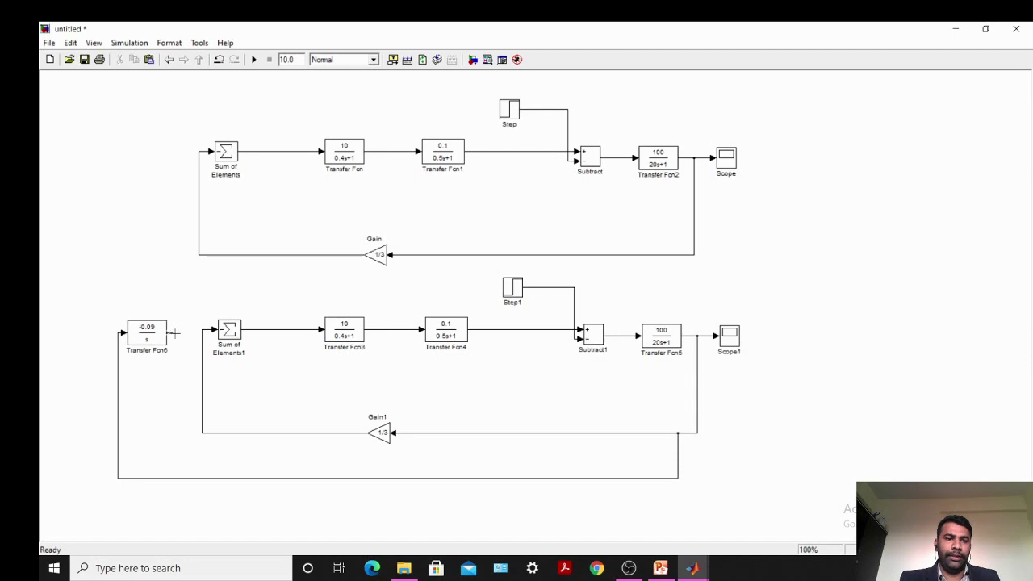
double_click(231, 330)
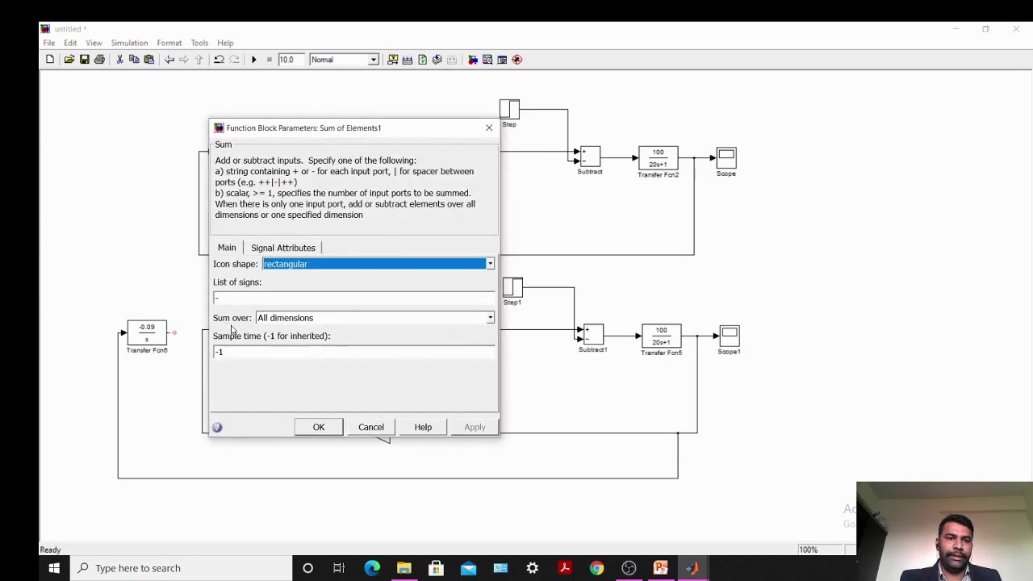
double_click(232, 299)
text(-)
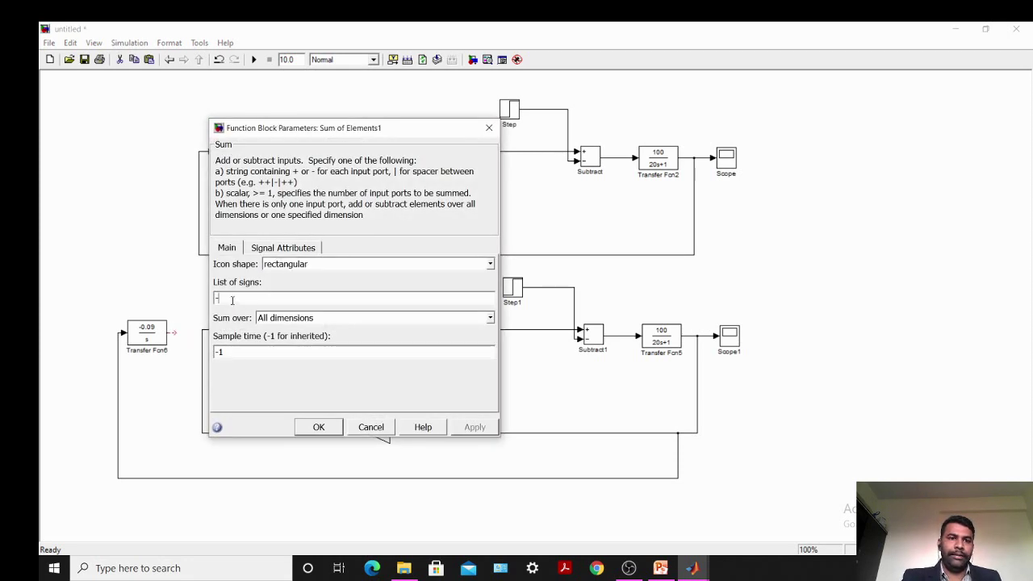
text(+)
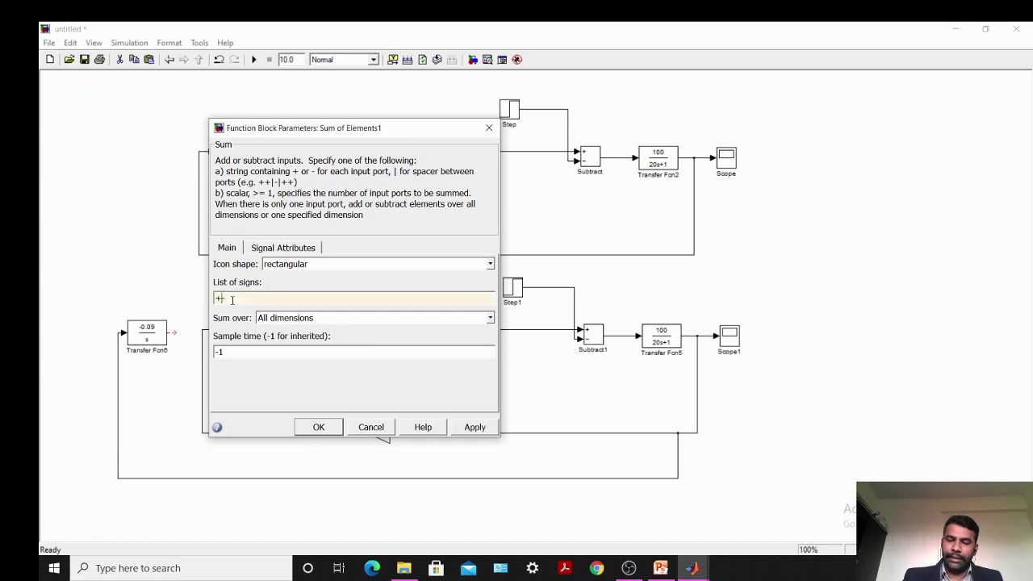
click(475, 430)
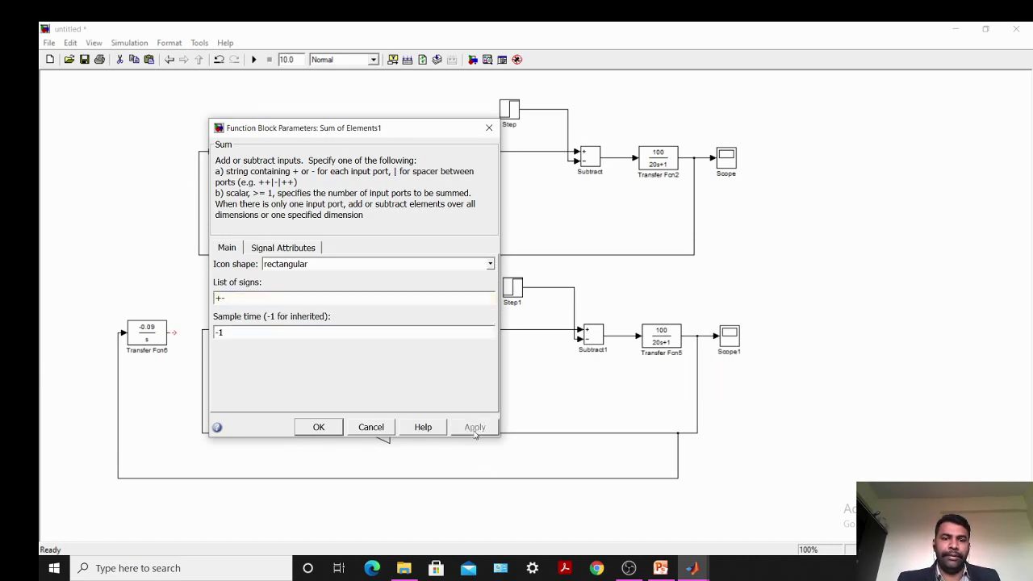
click(323, 427)
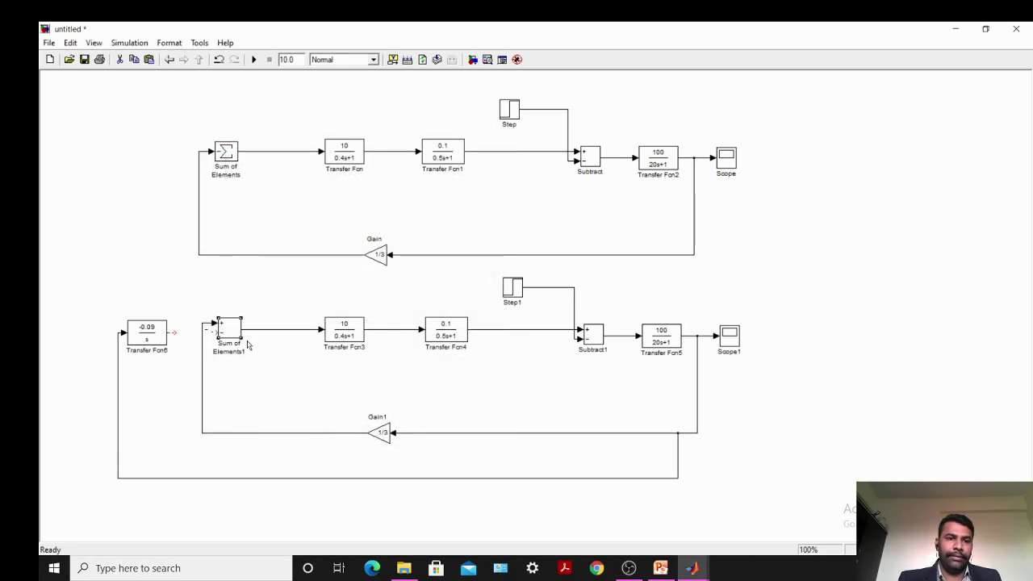
- Delete the line between Gain1 and Sum of Elements1, and enlarge the sum block slightly
click(210, 326)
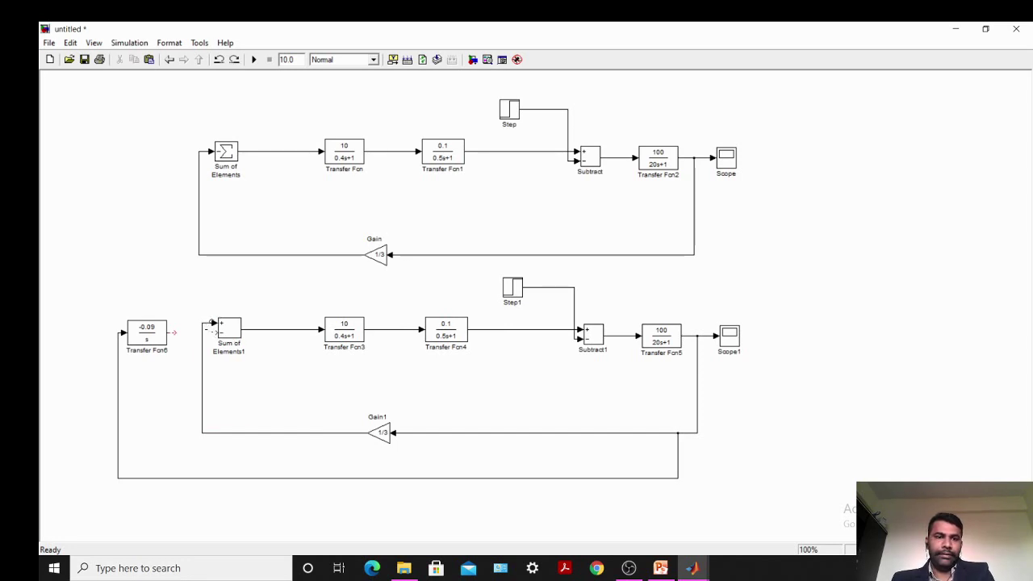
click(203, 326)
key(Delete)
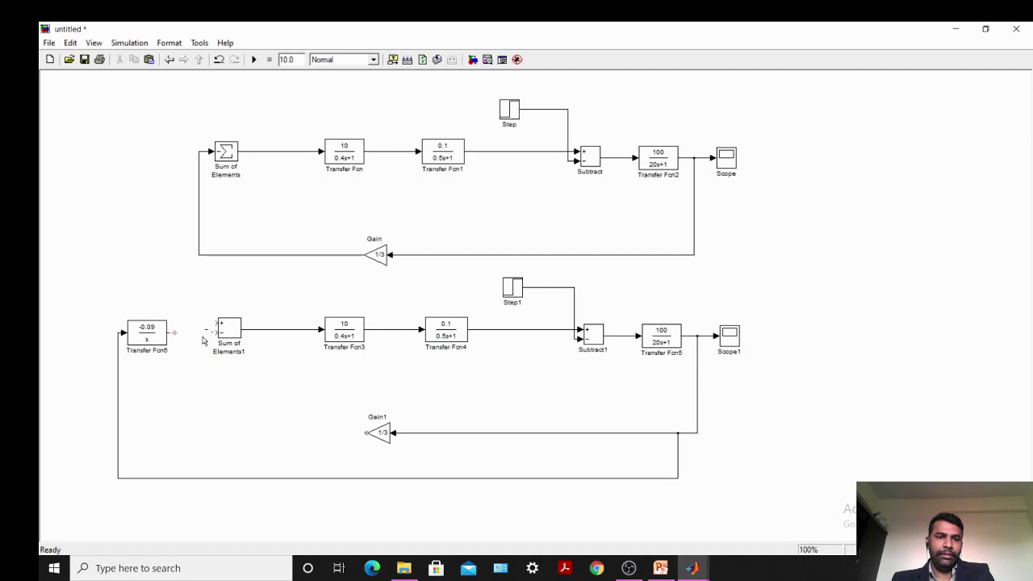
click(218, 330)
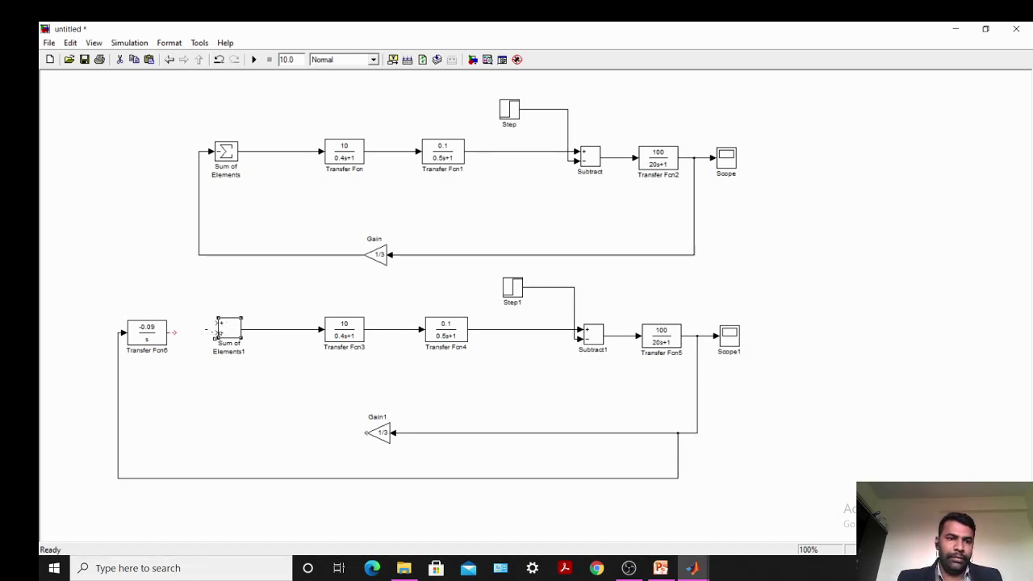
drag(216, 339, 211, 342)
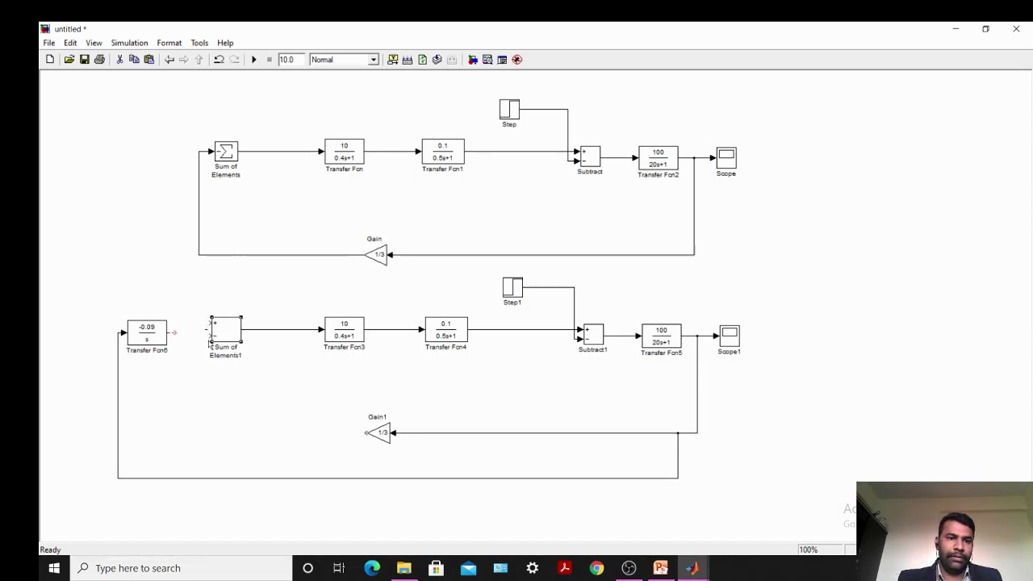
- Wire Gain1's output to the minus input of Sum of Elements1 and Transfer Fcn6's output to its plus input
click(208, 405)
drag(357, 438, 354, 434)
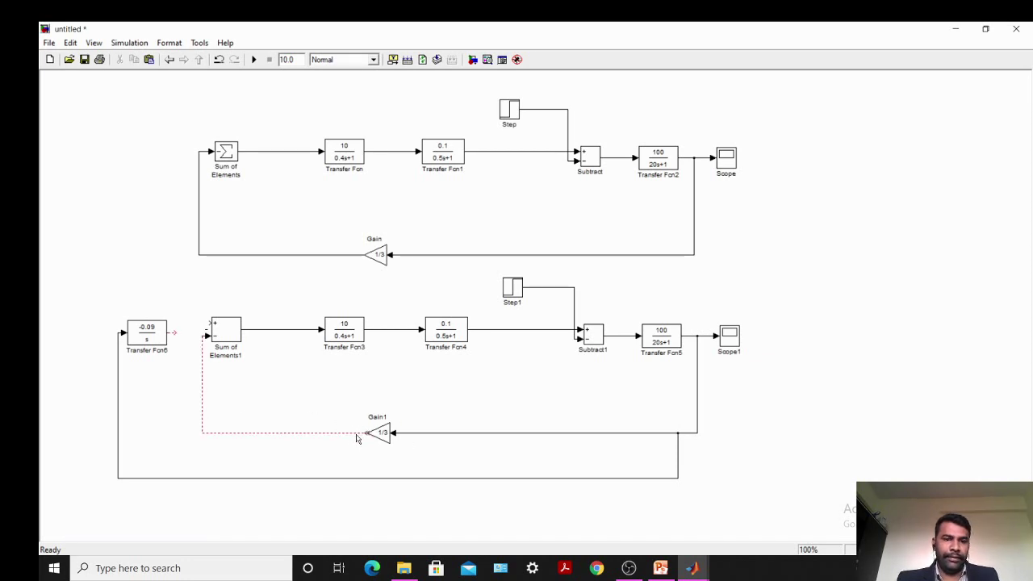
drag(372, 440, 360, 445)
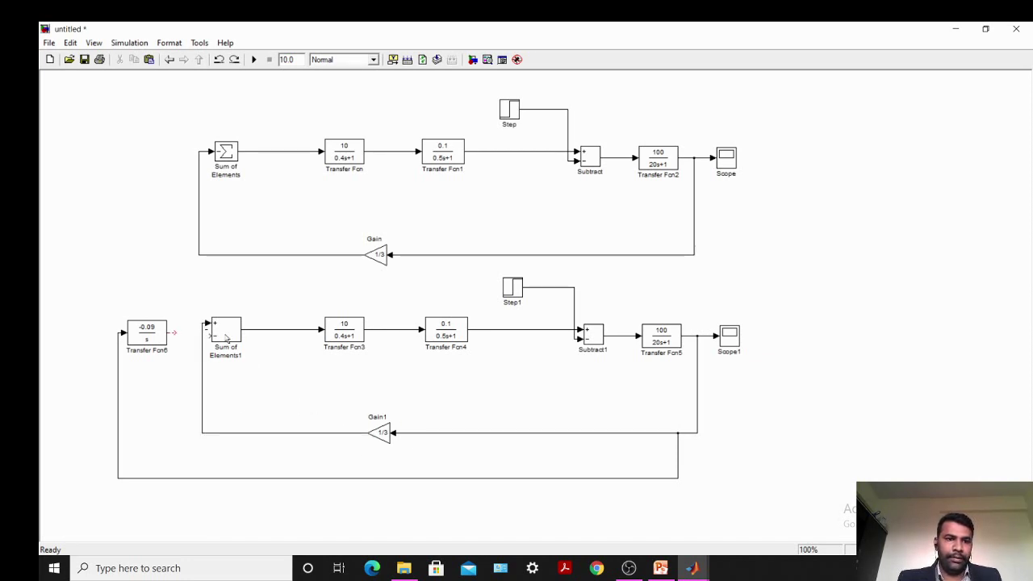
key(ctrl+z)
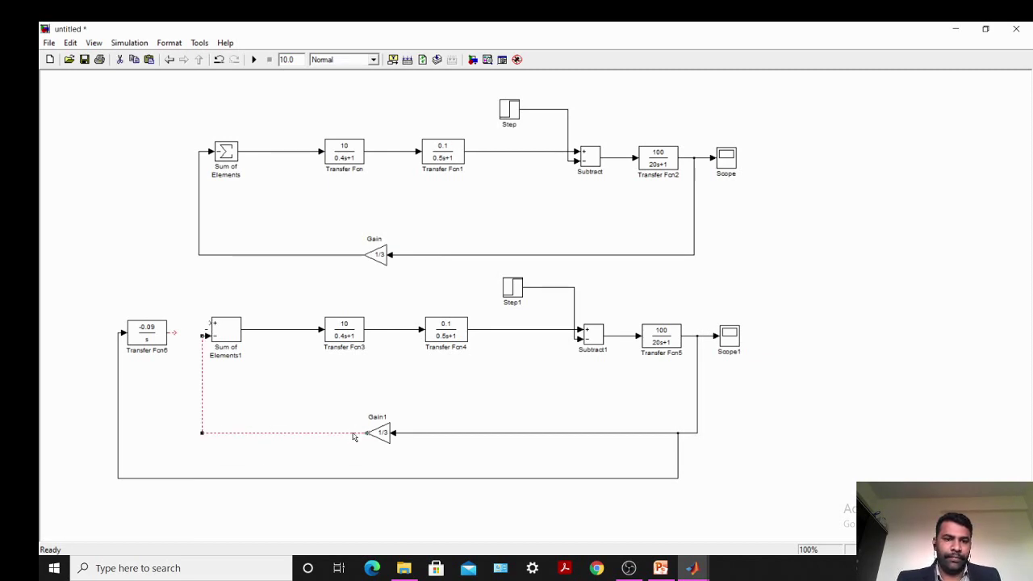
key(ctrl+z)
drag(364, 433, 209, 324)
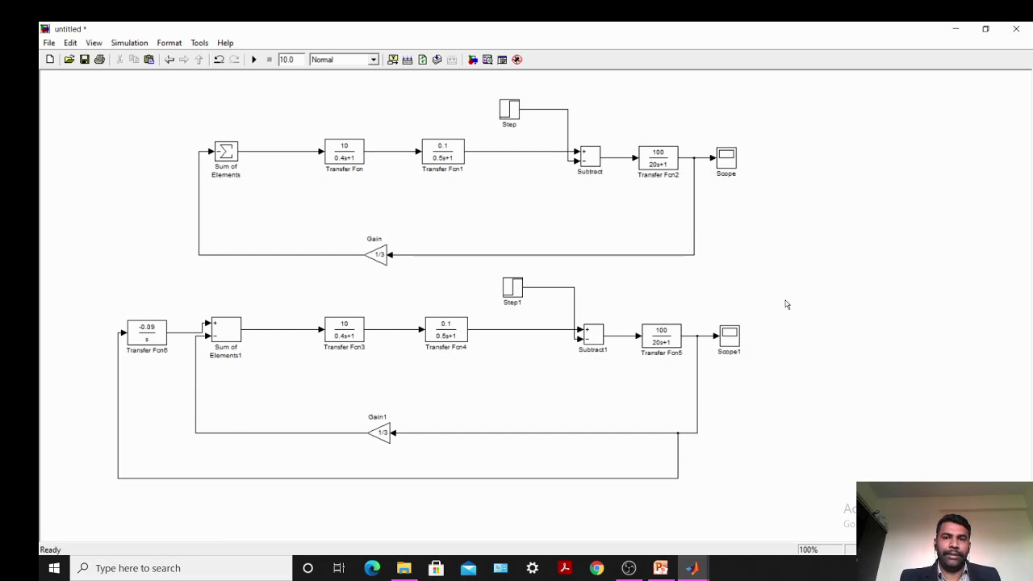
- Run the simulation, view the Scope1 response maximized and autoscaled, and close the scope window
click(253, 59)
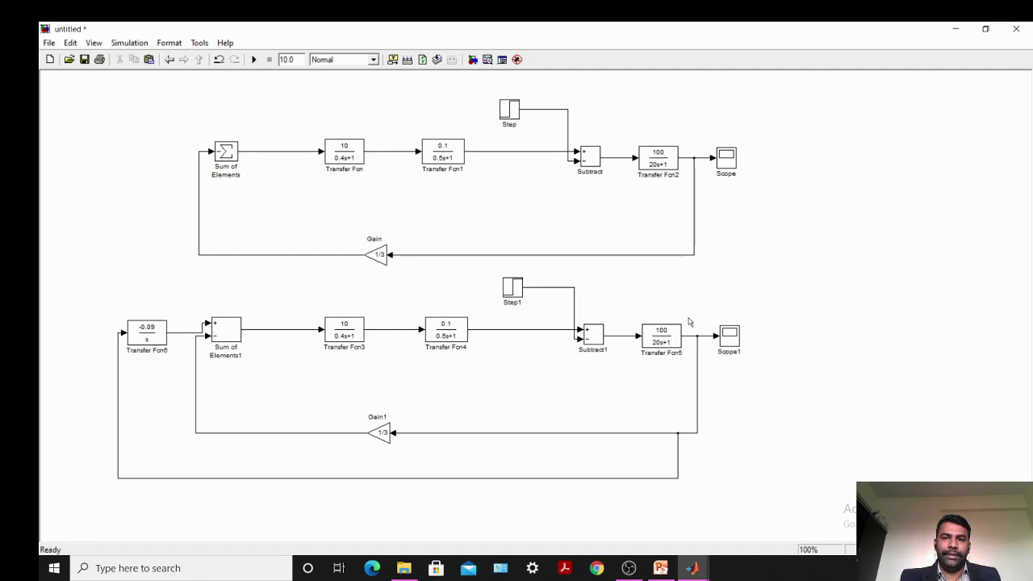
double_click(729, 334)
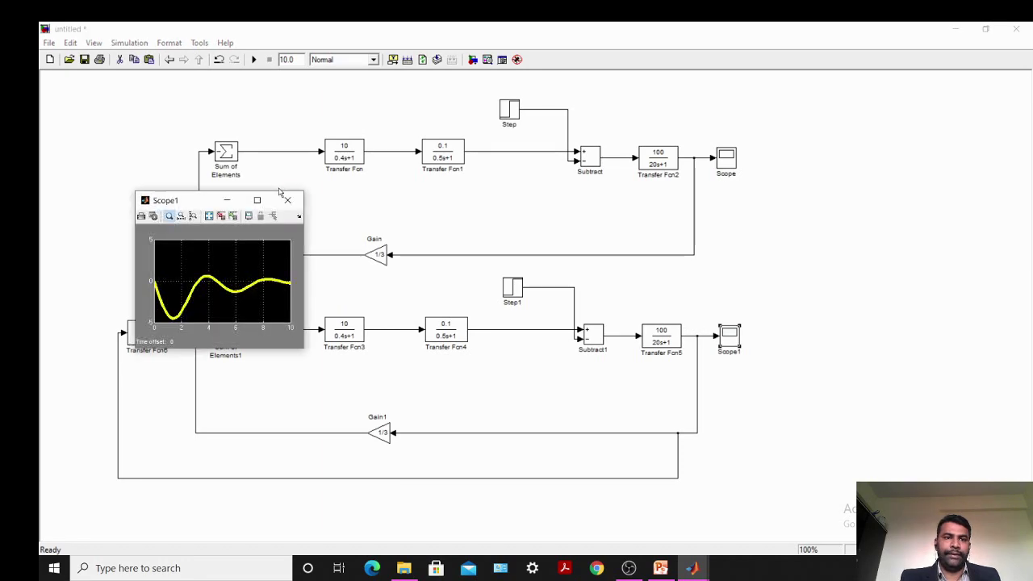
click(256, 201)
click(113, 44)
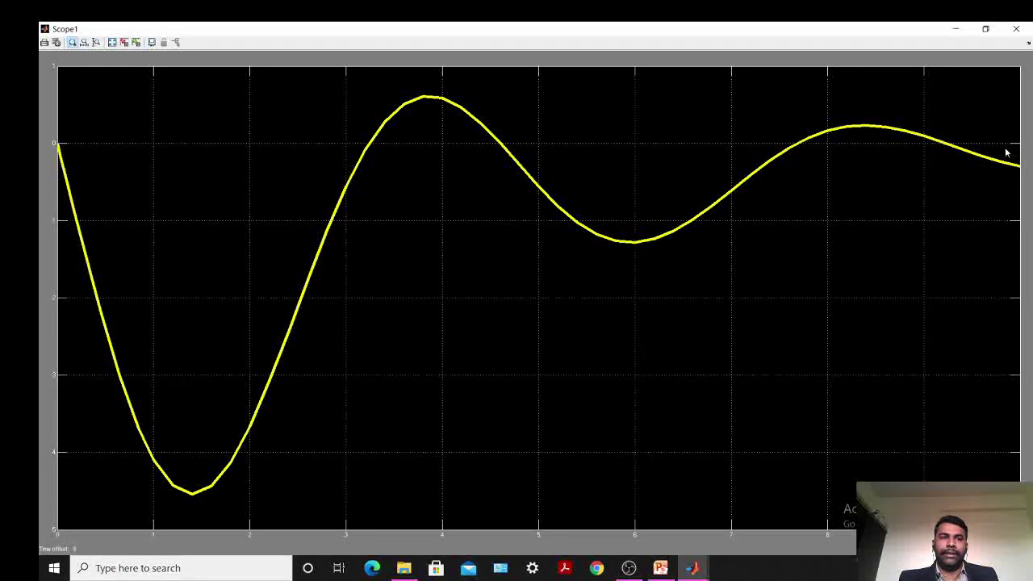
click(1023, 33)
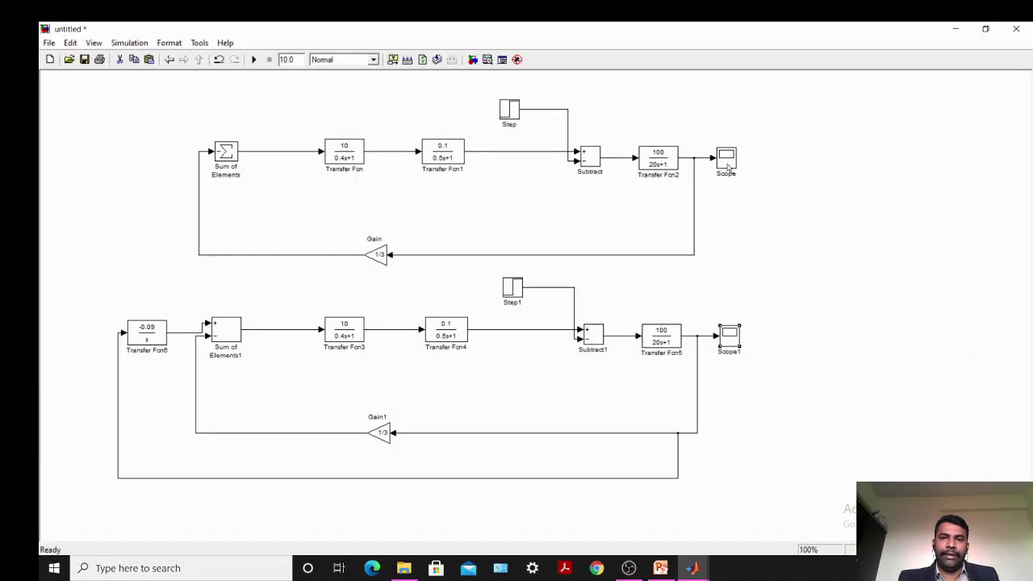
- Duplicate the Scope block into the space between the two loops and set the copy's number of axes to 2
click(731, 163)
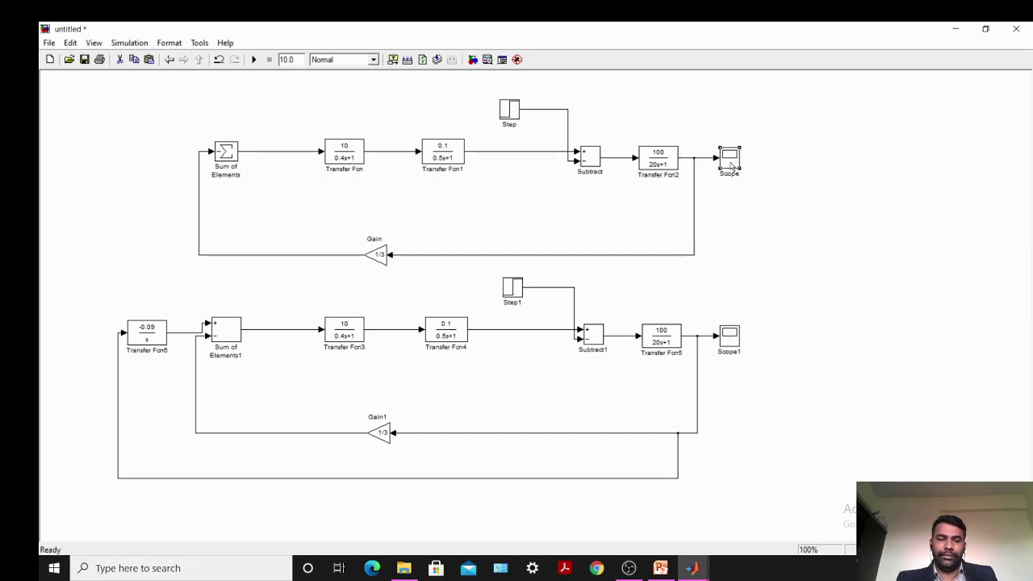
drag(731, 162, 781, 252)
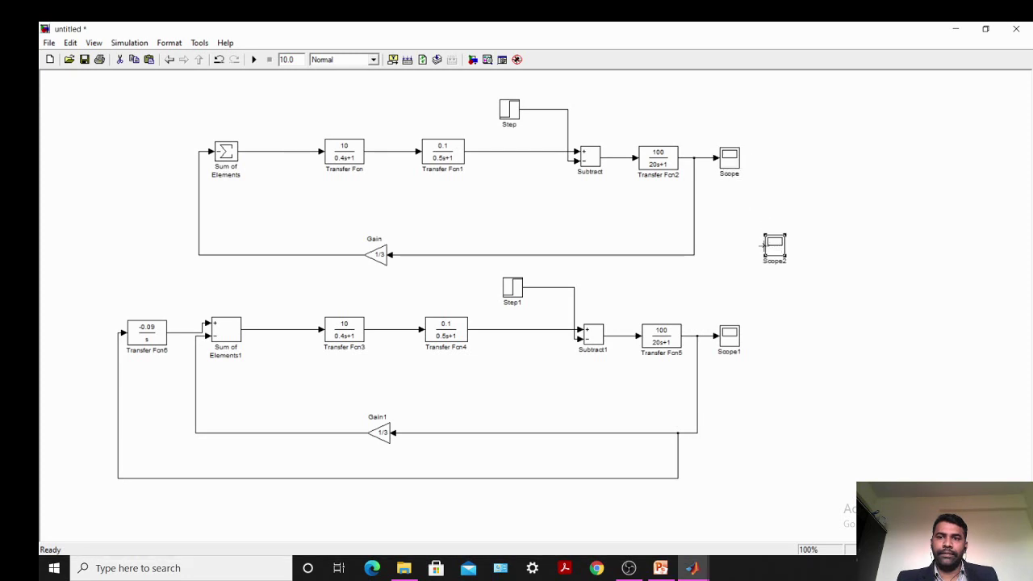
double_click(775, 244)
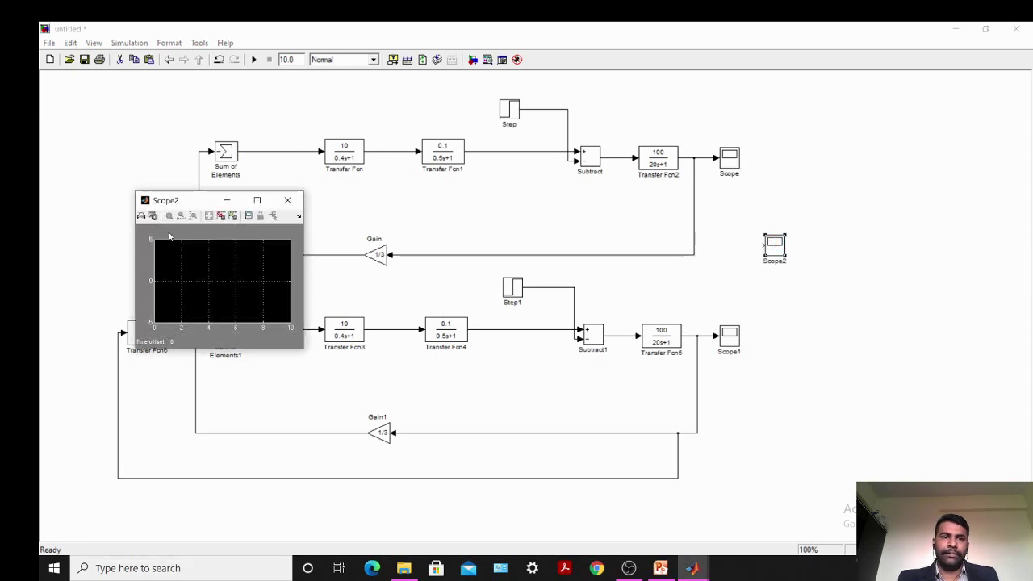
click(257, 200)
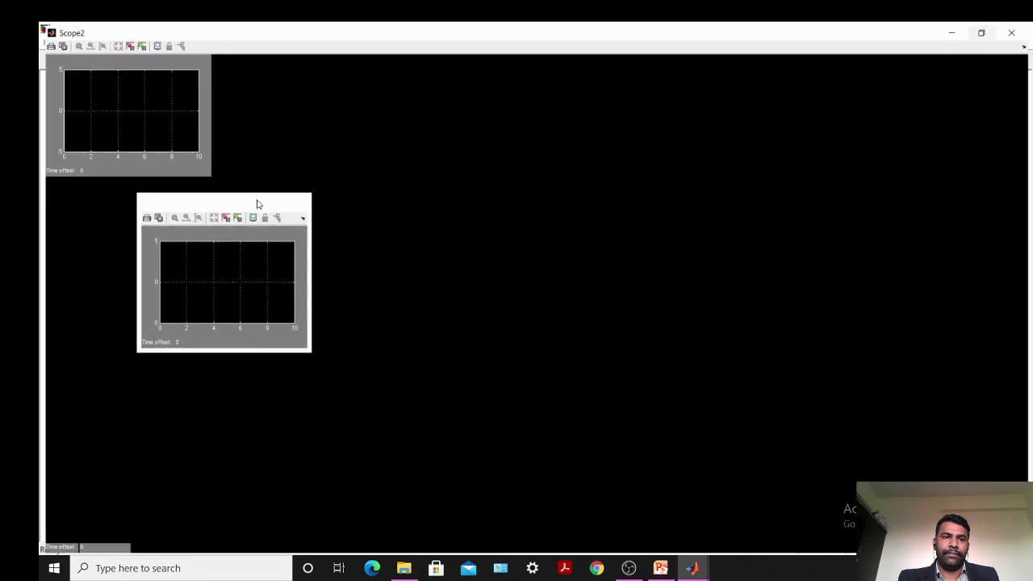
click(56, 43)
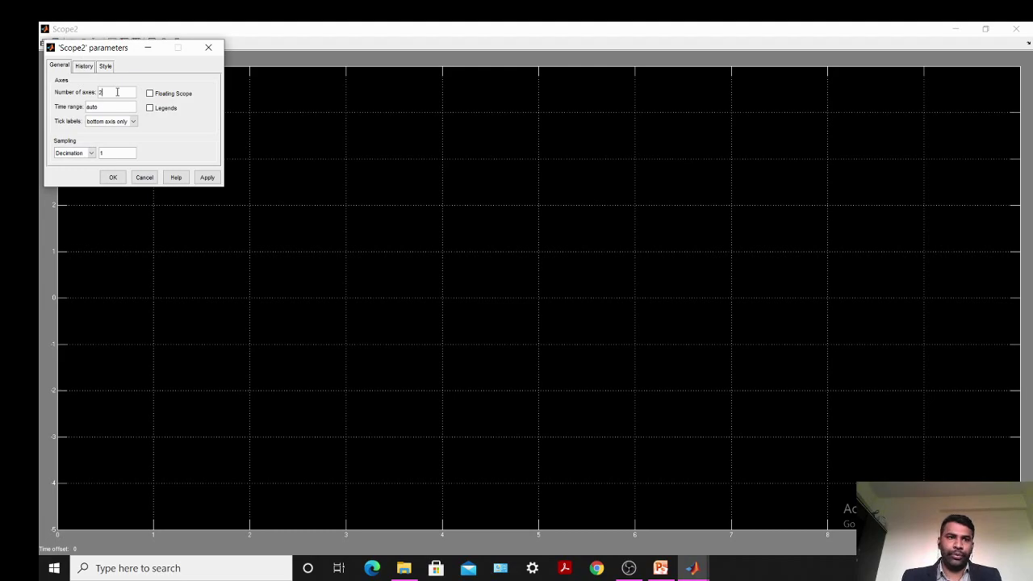
click(207, 178)
click(112, 178)
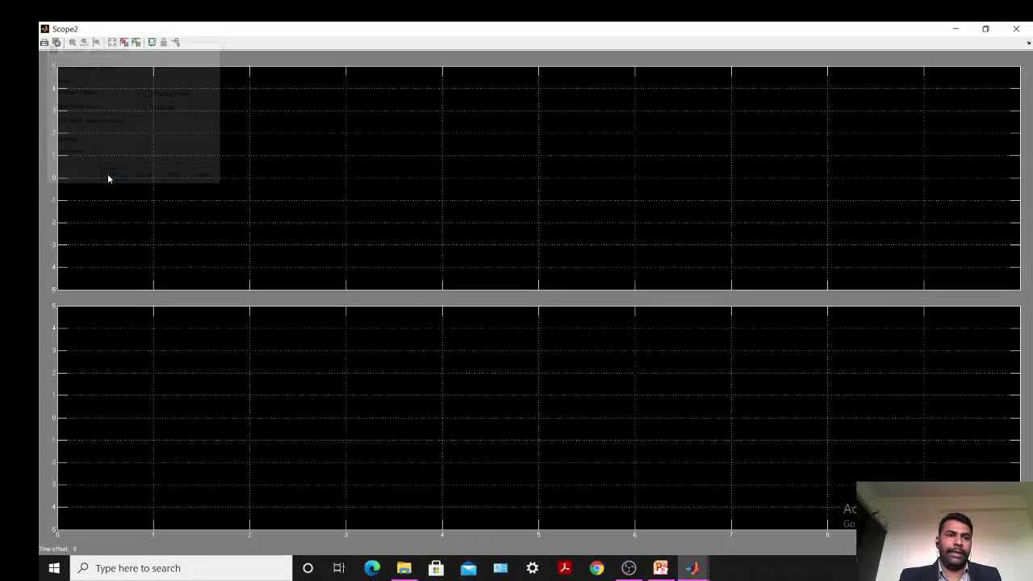
click(1016, 28)
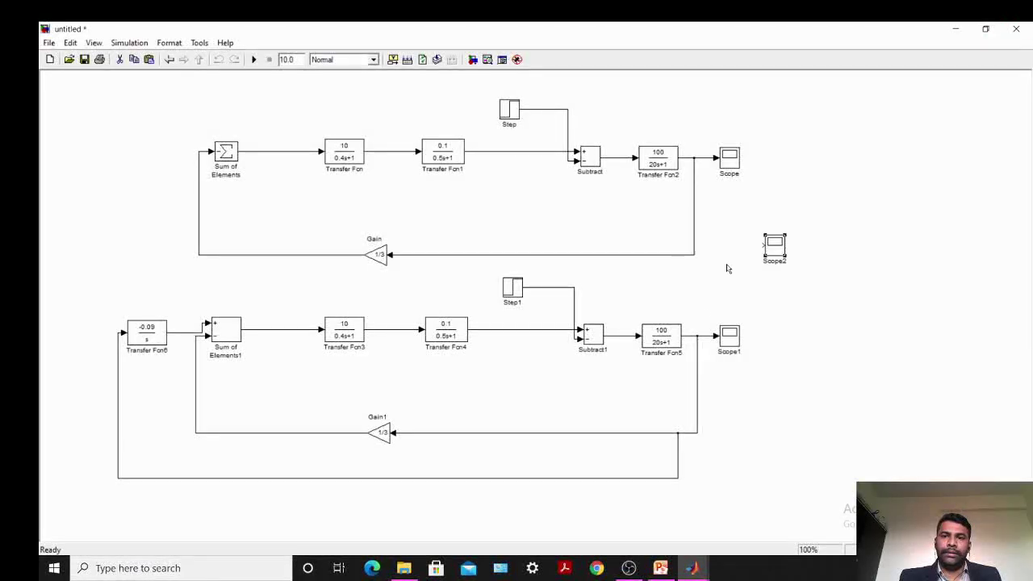
- Enlarge Scope2 and wire its first input to Transfer Fcn2's output line and its second input to Transfer Fcn5's output line
mouse_move(783, 257)
mouse_down()
mouse_move(796, 267)
mouse_move(707, 159)
mouse_up()
click(759, 242)
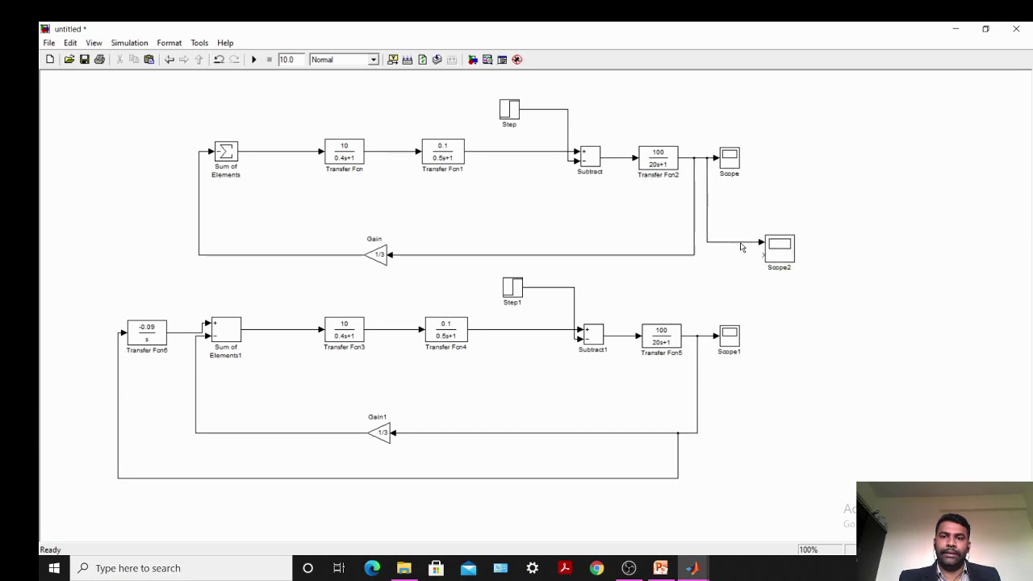
drag(759, 255, 707, 335)
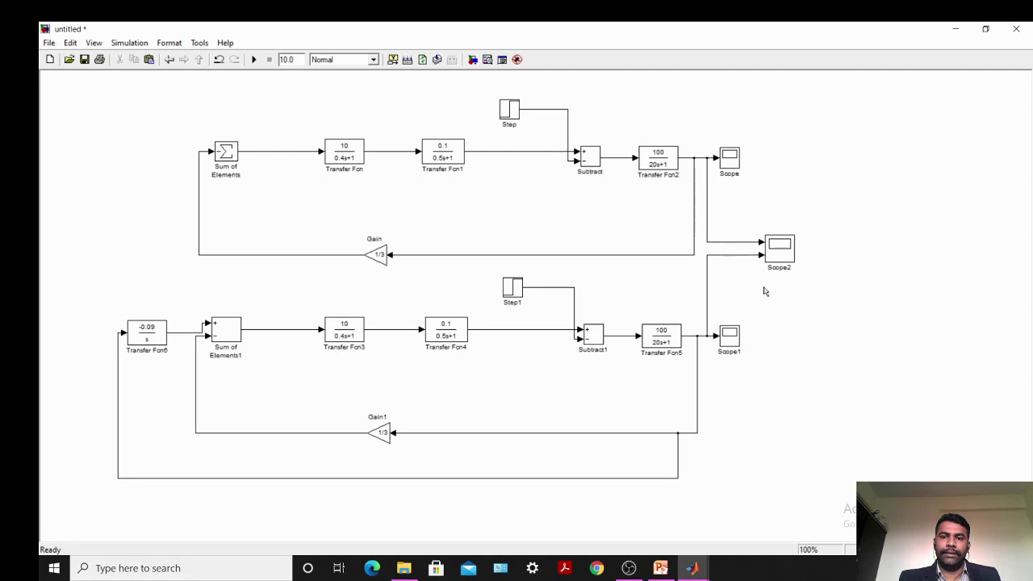
- Title Scope2's upper axes "Without Integral Control" and copy the title text for reuse
double_click(777, 257)
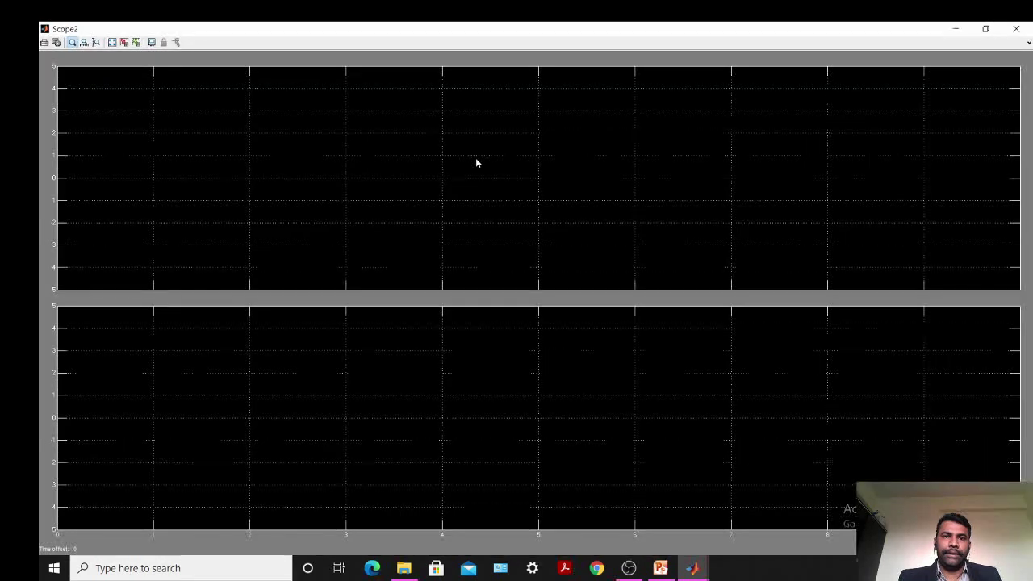
right_click(475, 159)
click(506, 213)
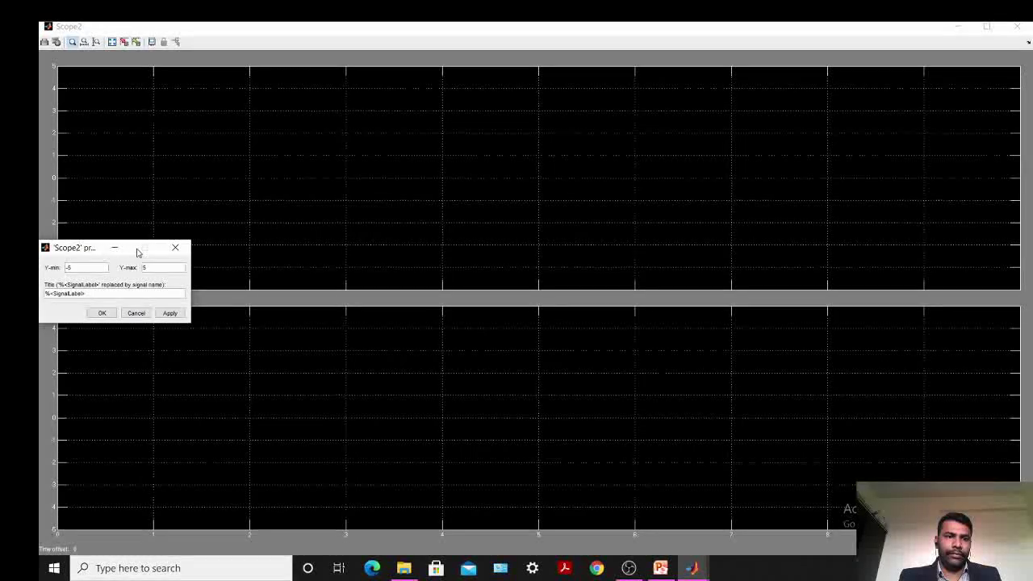
text(Without Integ)
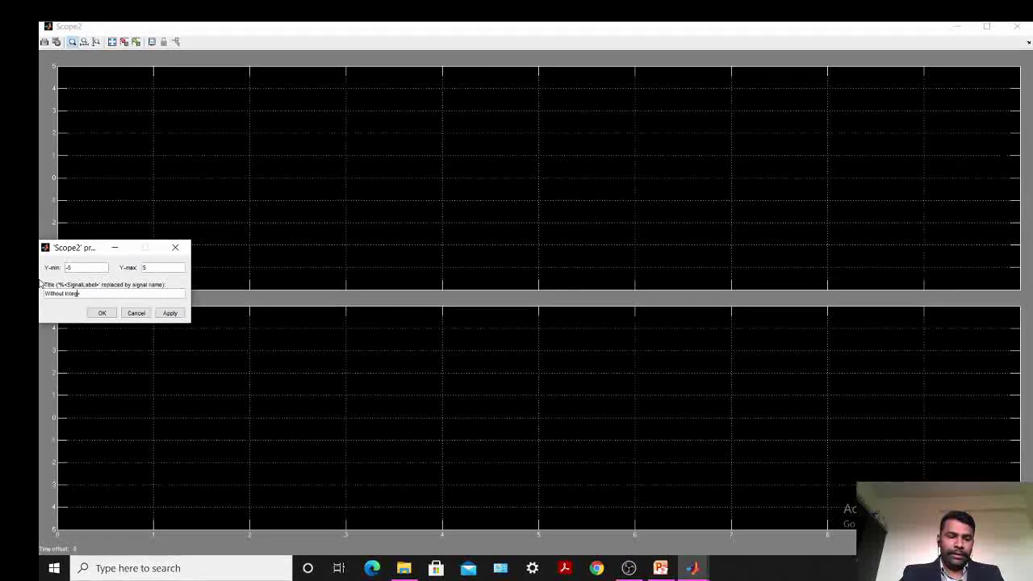
text(ral Co)
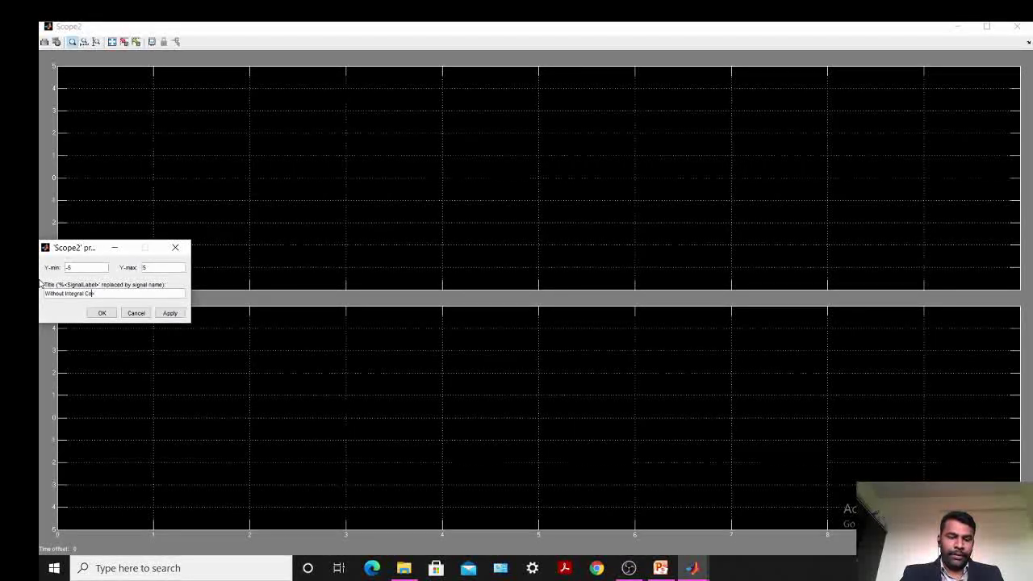
text(ntrol >)
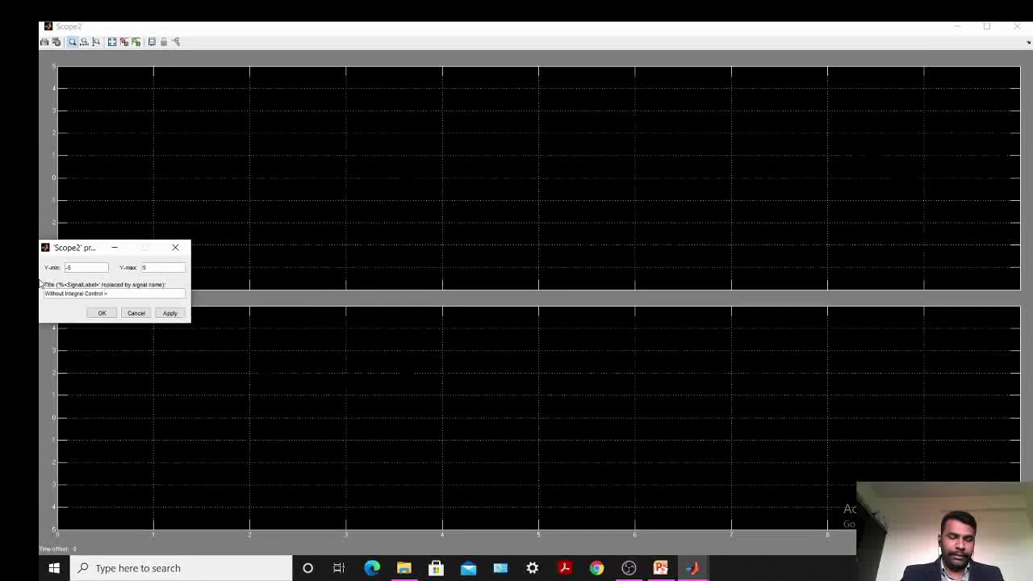
key(BackSpace)
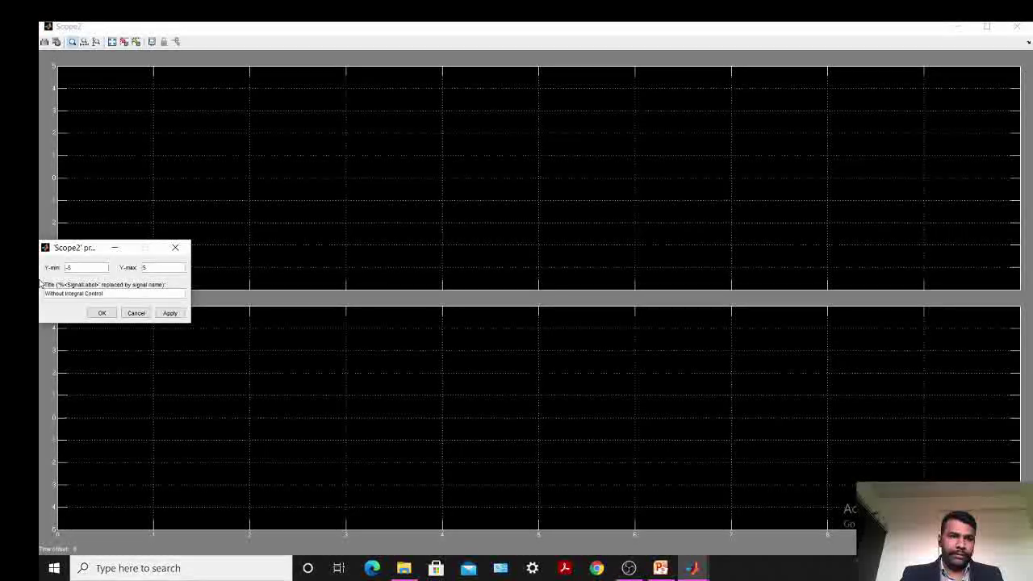
drag(104, 293, 40, 289)
key(ctrl+c)
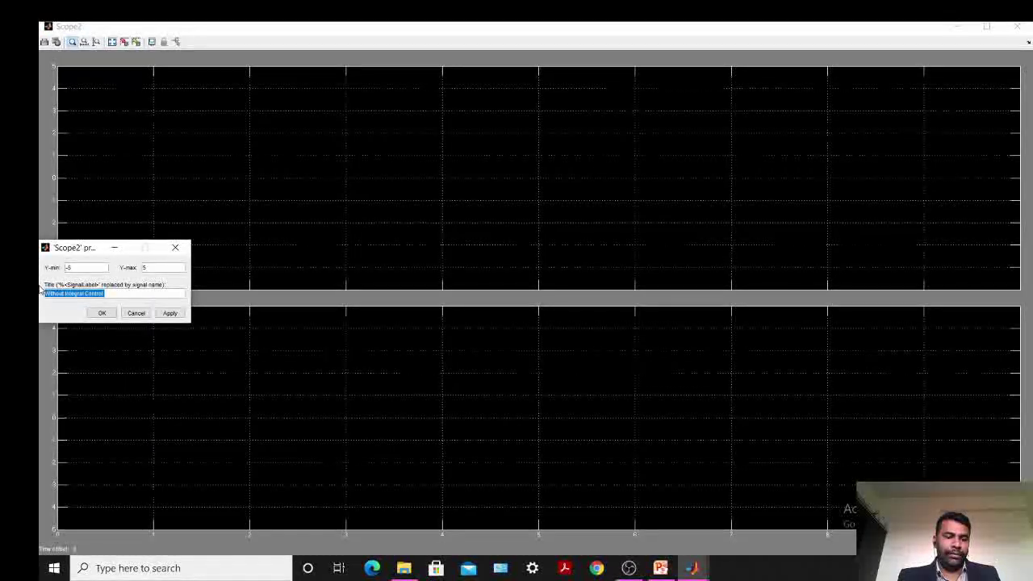
click(169, 312)
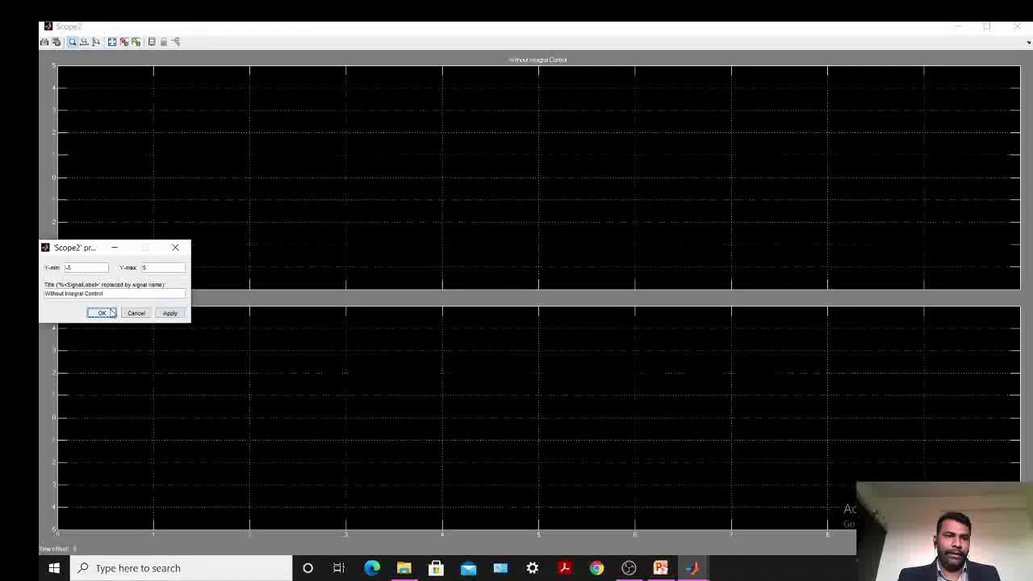
click(102, 312)
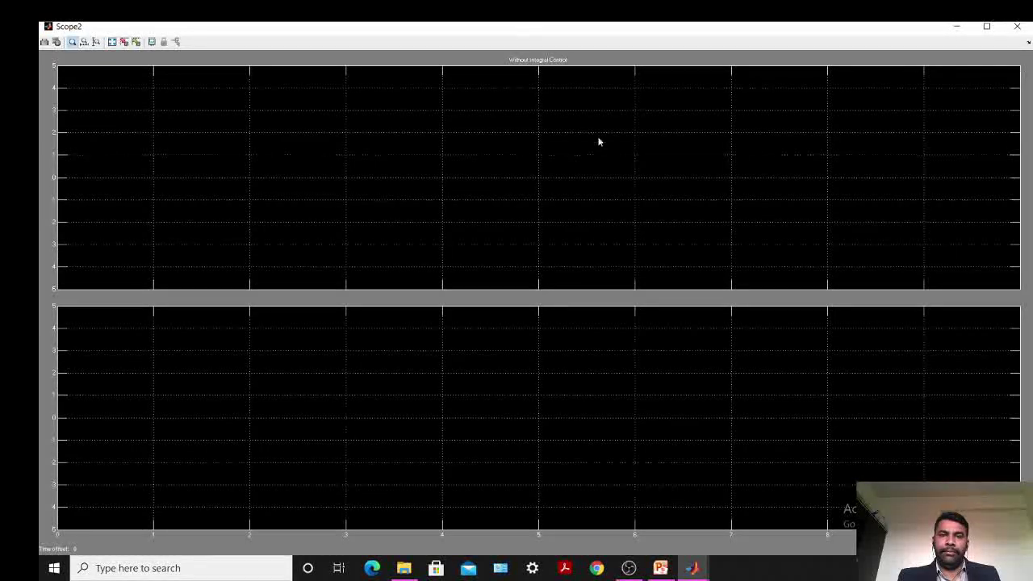
- Title Scope2's lower axes "With Integral Control" by editing the pasted title, and close the scope window
right_click(410, 399)
click(450, 453)
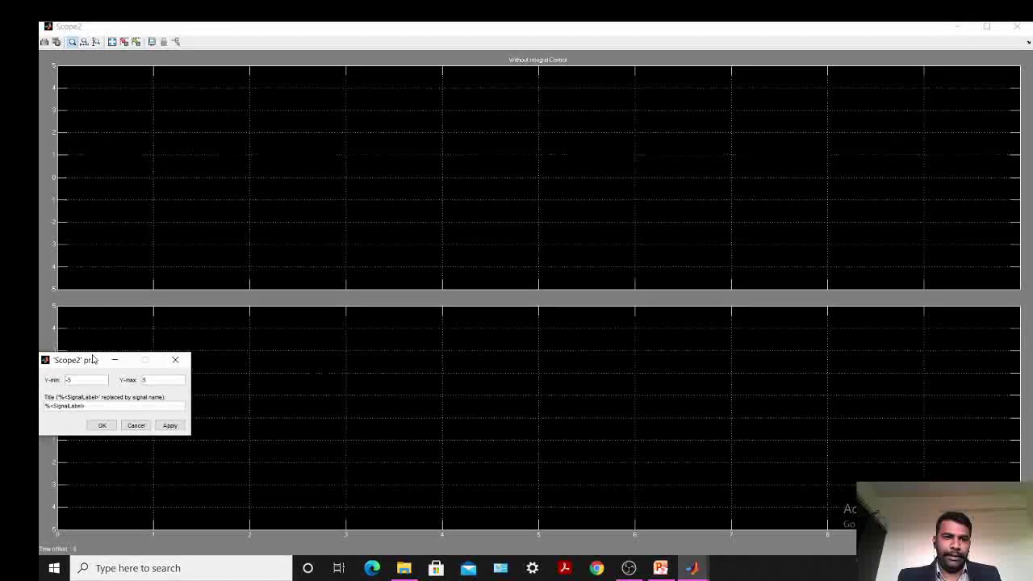
drag(84, 406, 44, 406)
key(ctrl+v)
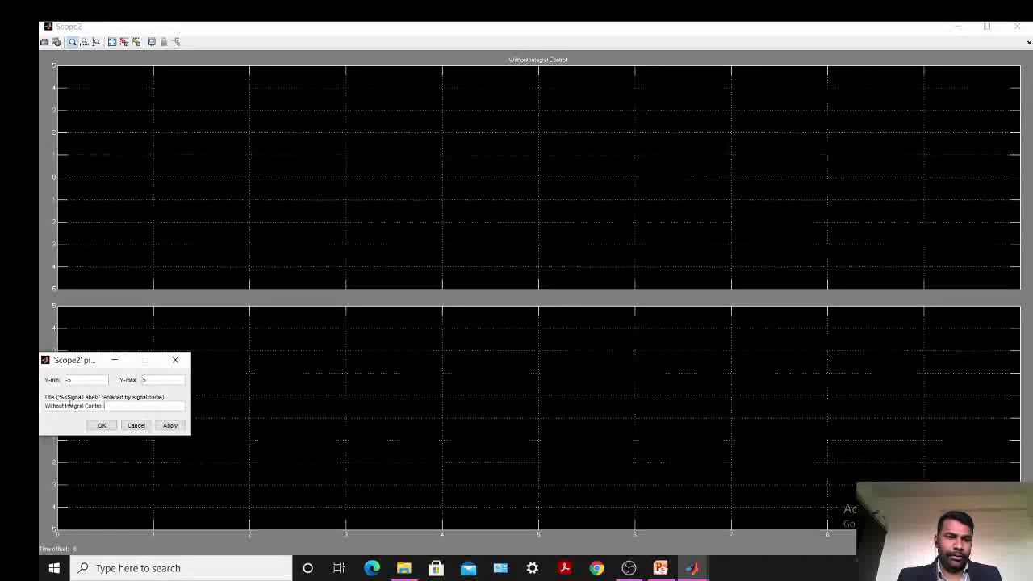
click(61, 406)
key(BackSpace)
key(BackSpace)
key(BackSpace)
click(169, 425)
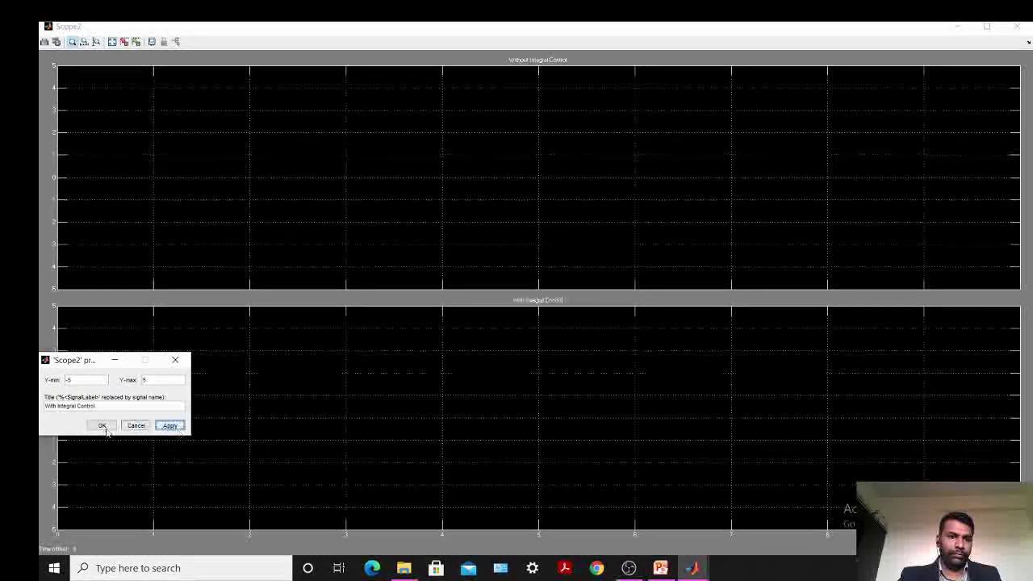
click(103, 427)
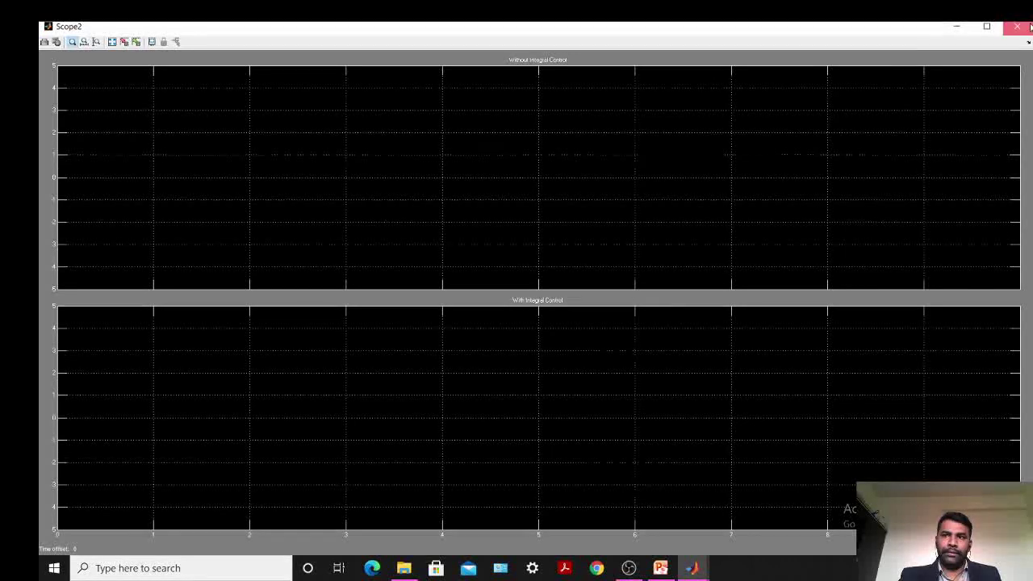
click(1029, 28)
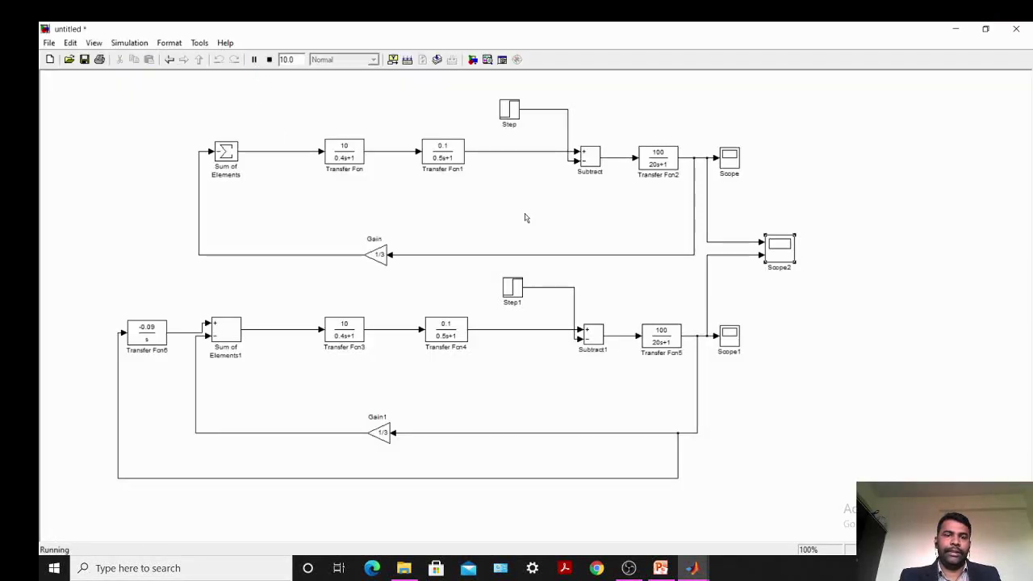
- Run the simulation, compare both autoscaled responses in Scope2, and check the upper loop's Step block parameters
double_click(781, 249)
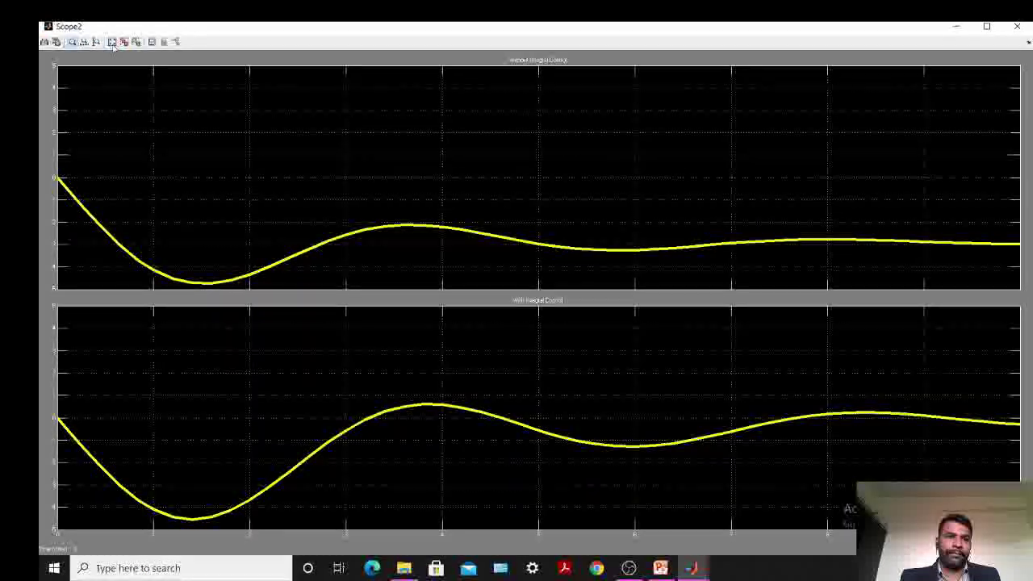
click(112, 41)
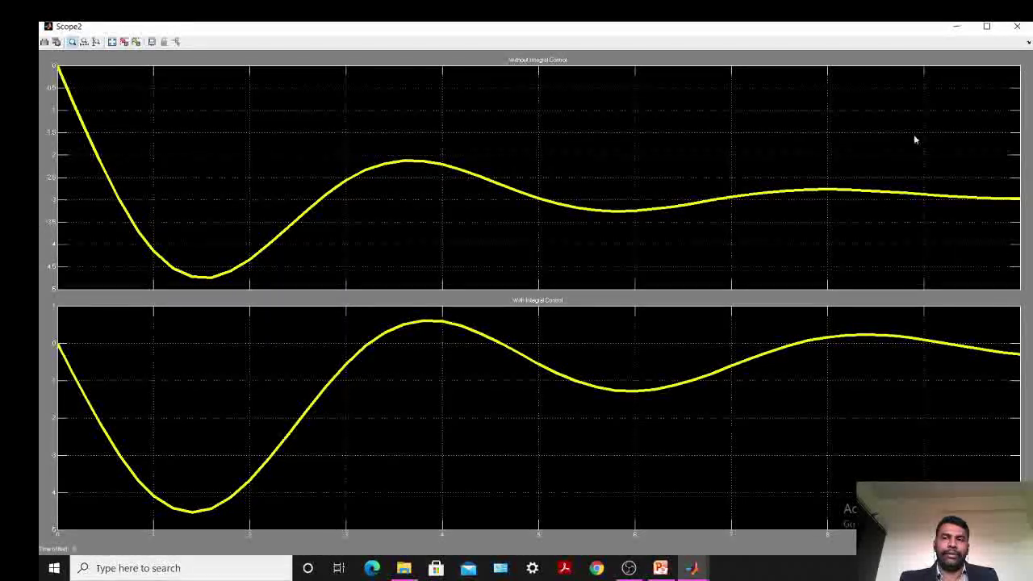
click(1017, 29)
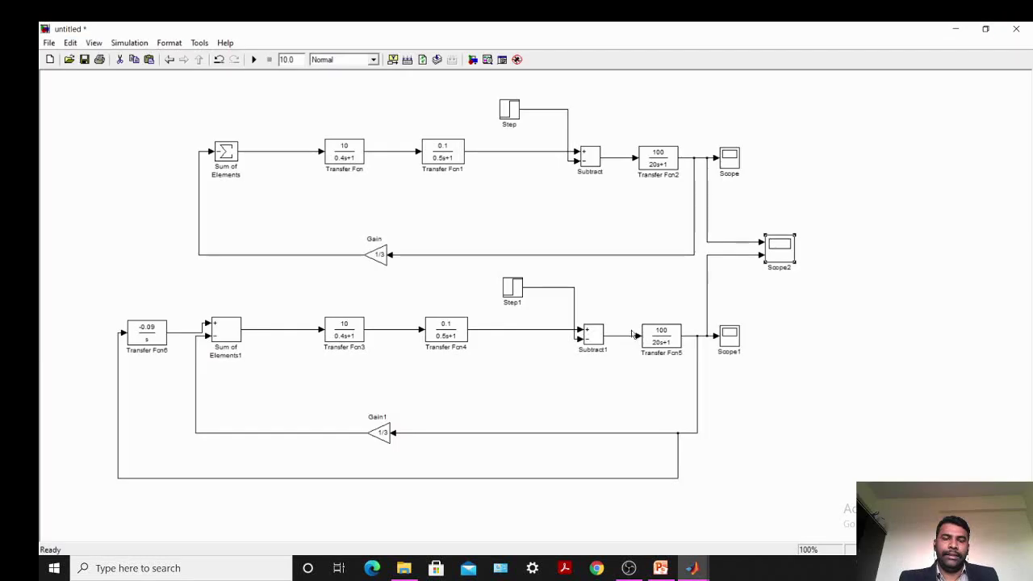
double_click(508, 115)
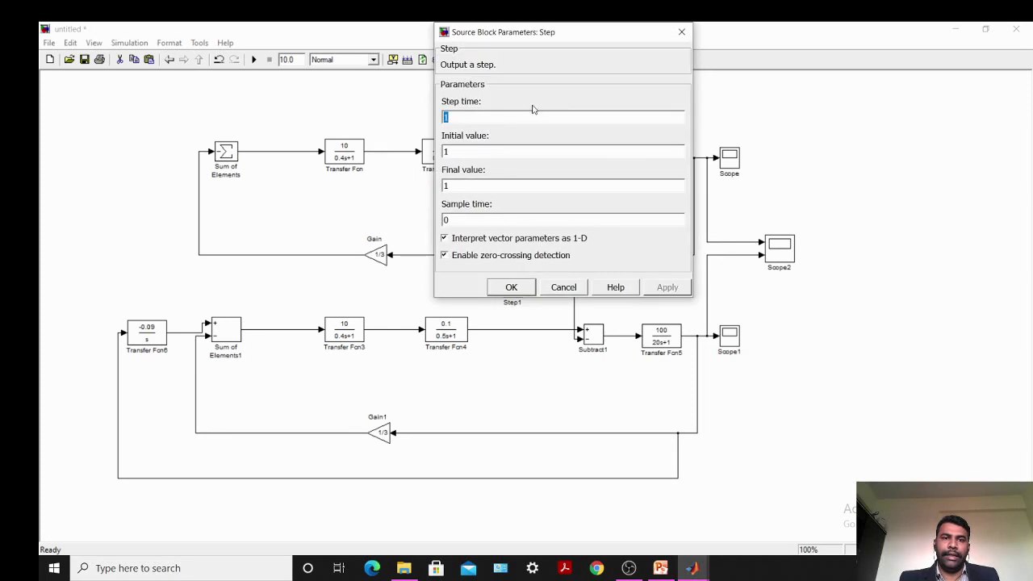
click(681, 31)
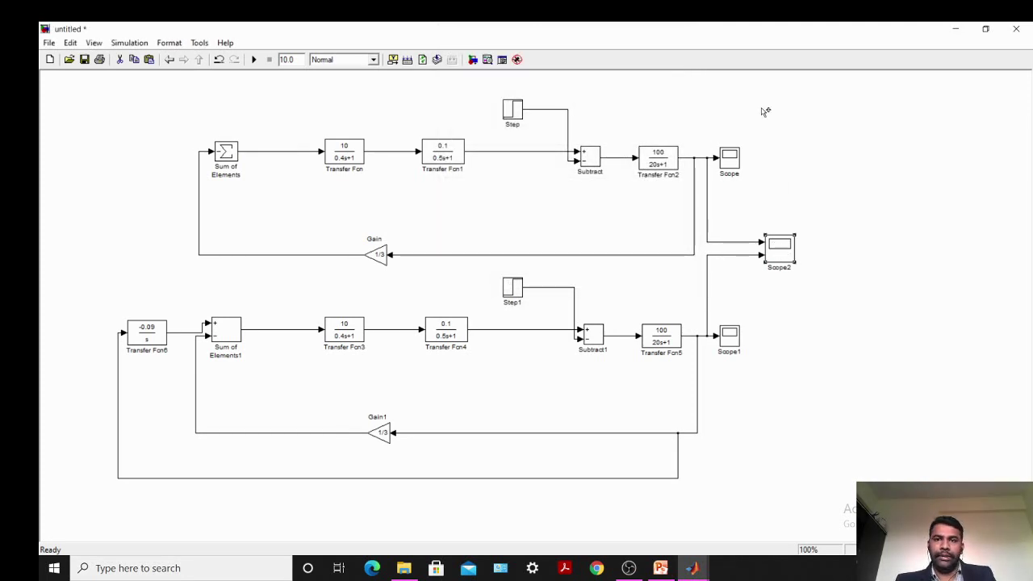
- Set Scope2's number of axes to 3 and close the scope window
drag(785, 244, 800, 255)
click(800, 255)
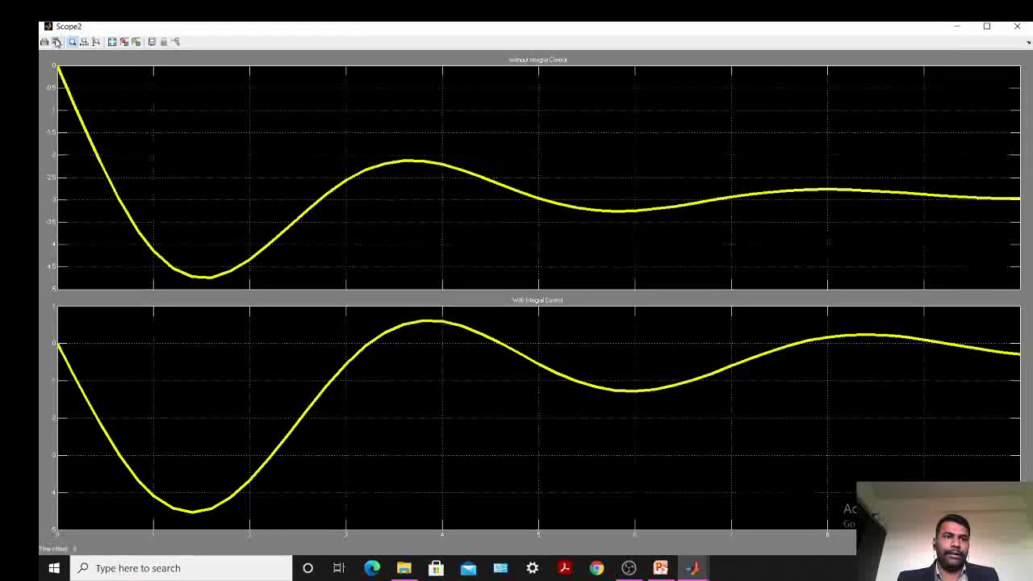
click(57, 42)
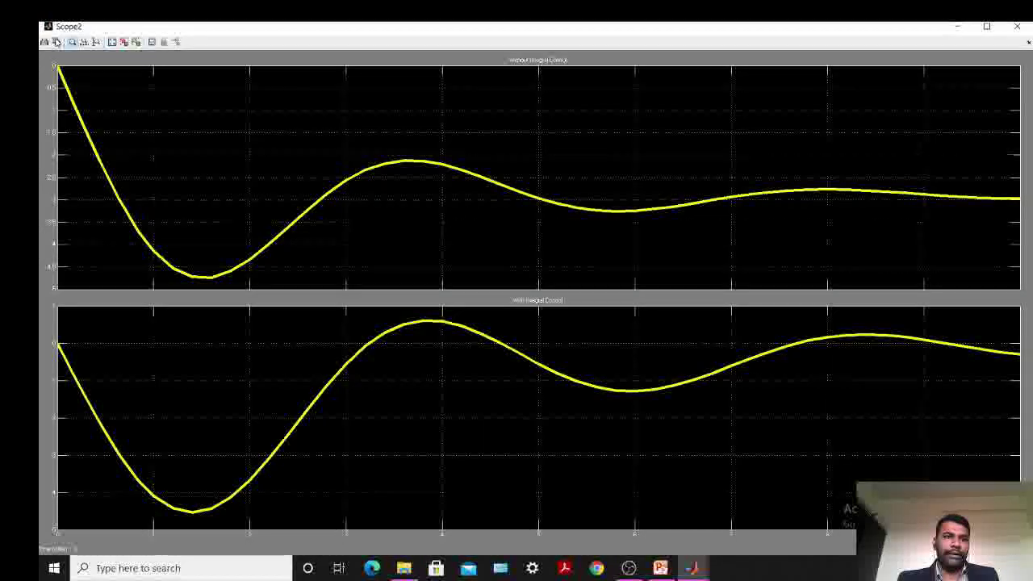
text(3)
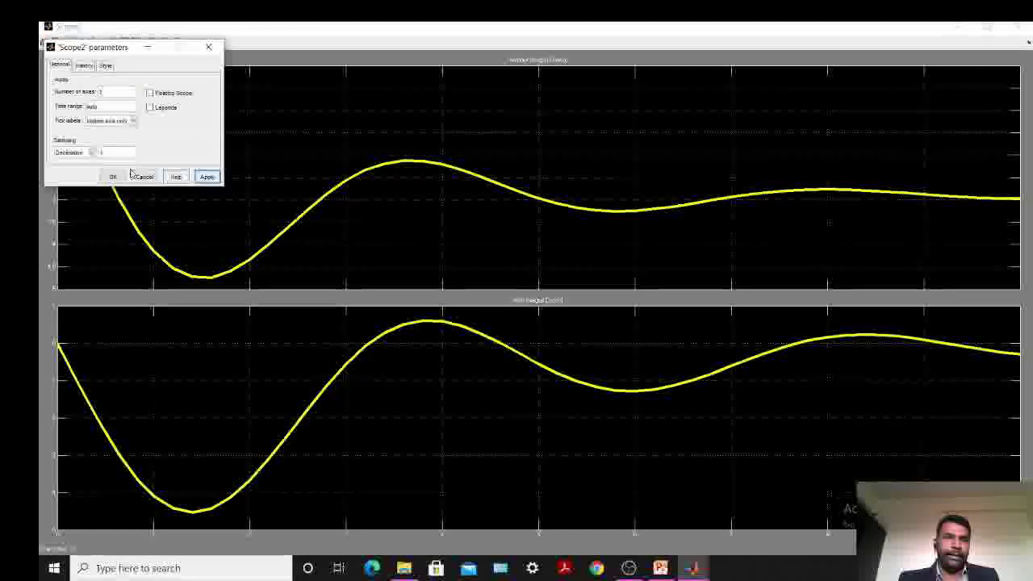
click(113, 175)
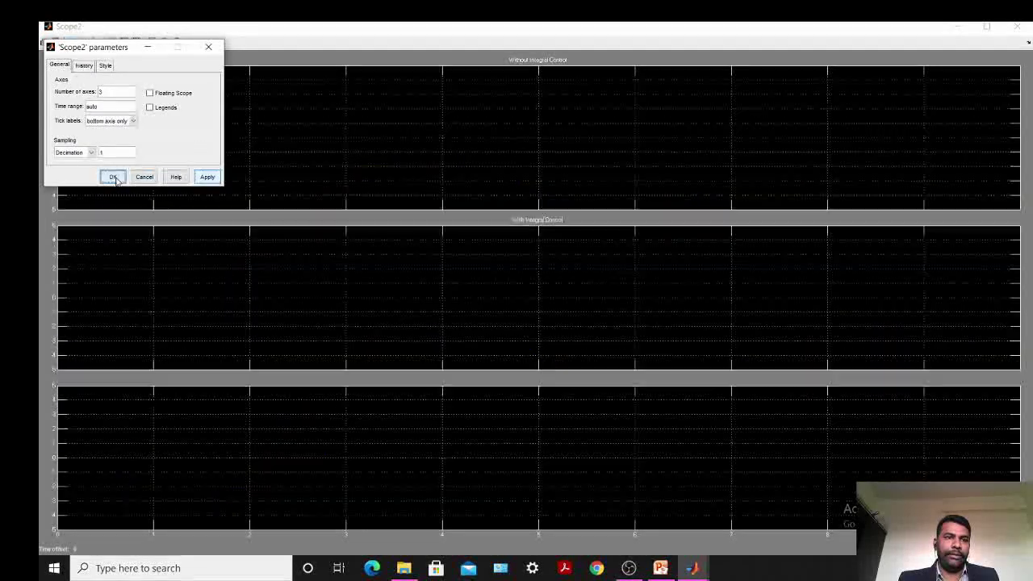
click(1028, 27)
- Enlarge the Scope2 block and wire its third input to Step1's output line
drag(795, 263, 811, 283)
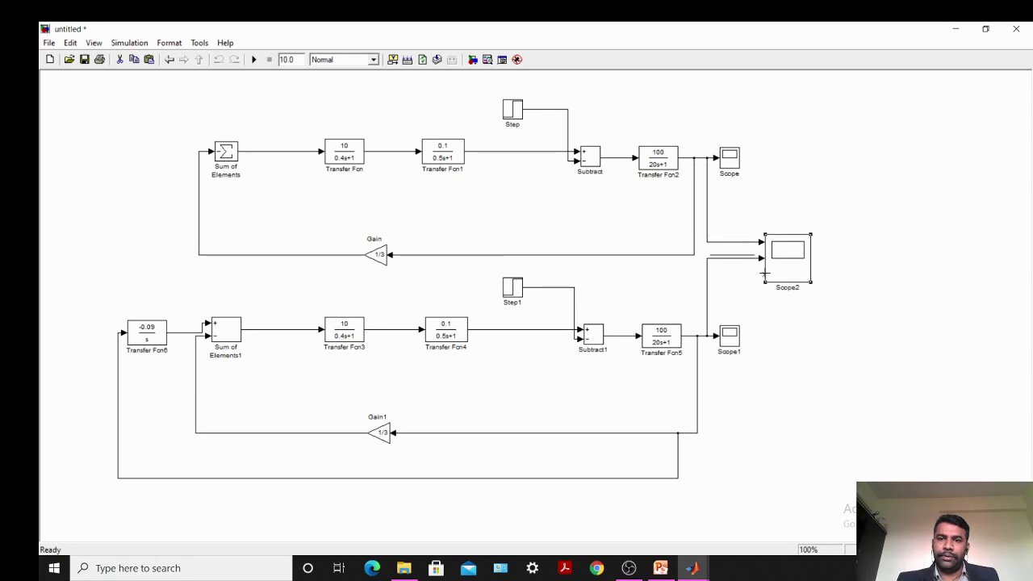
drag(617, 277, 549, 284)
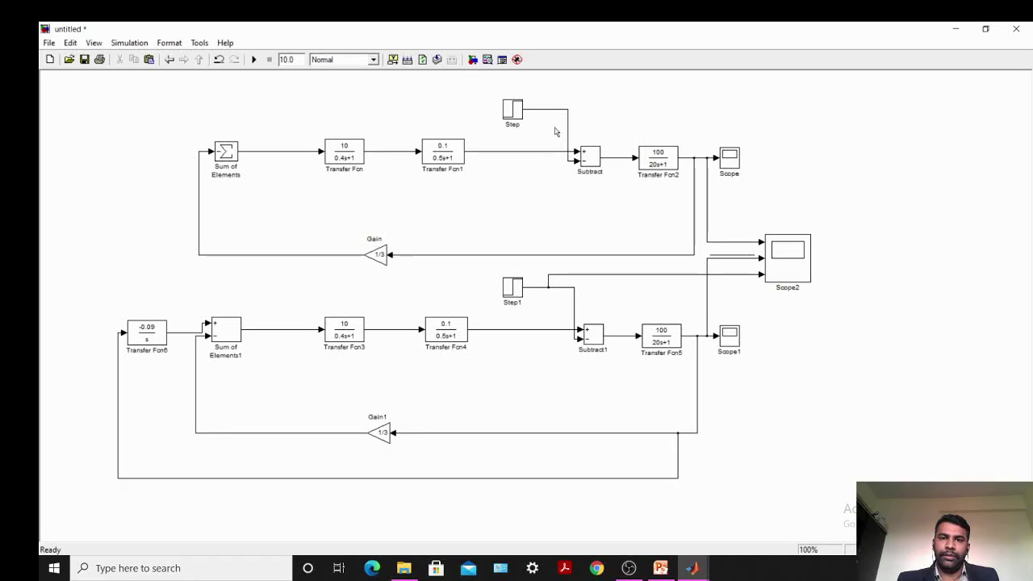
- Delete the upper Step block and its output line, and wire Step1's output to the Subtract block's minus input
key(Delete)
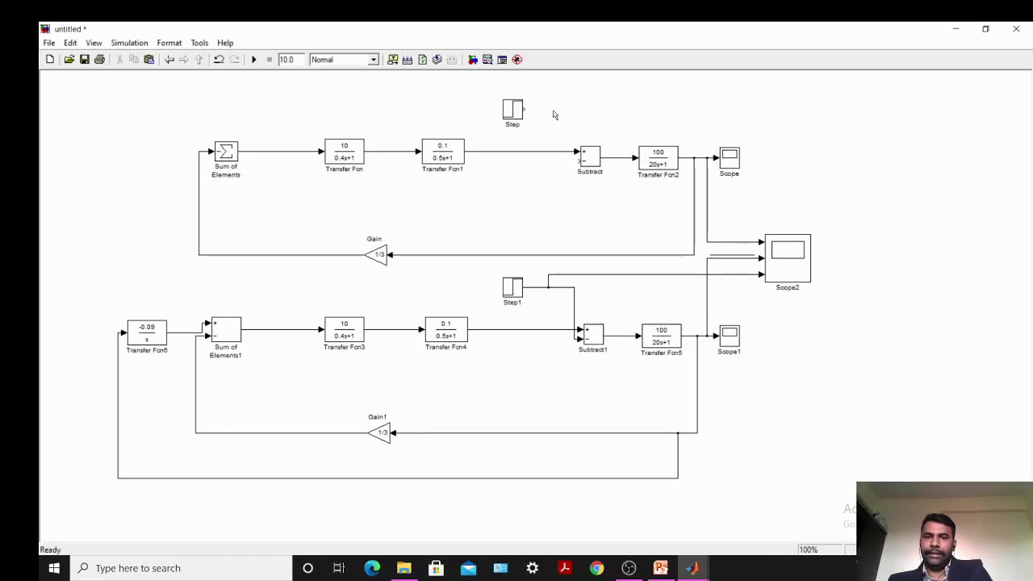
key(Delete)
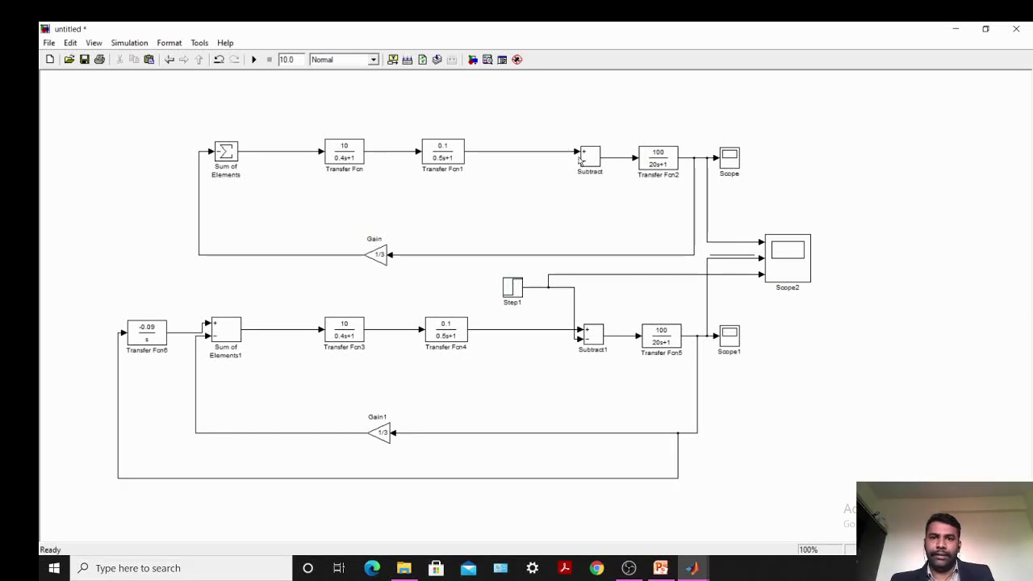
drag(528, 258, 532, 286)
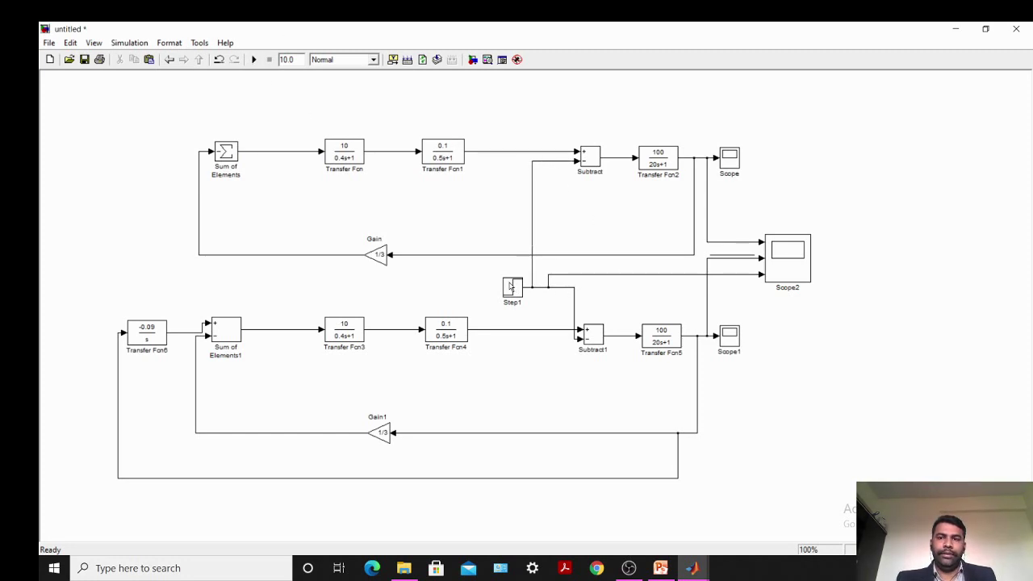
- Run the simulation and autoscale all three axes of Scope2 to view both responses and the step input
click(251, 61)
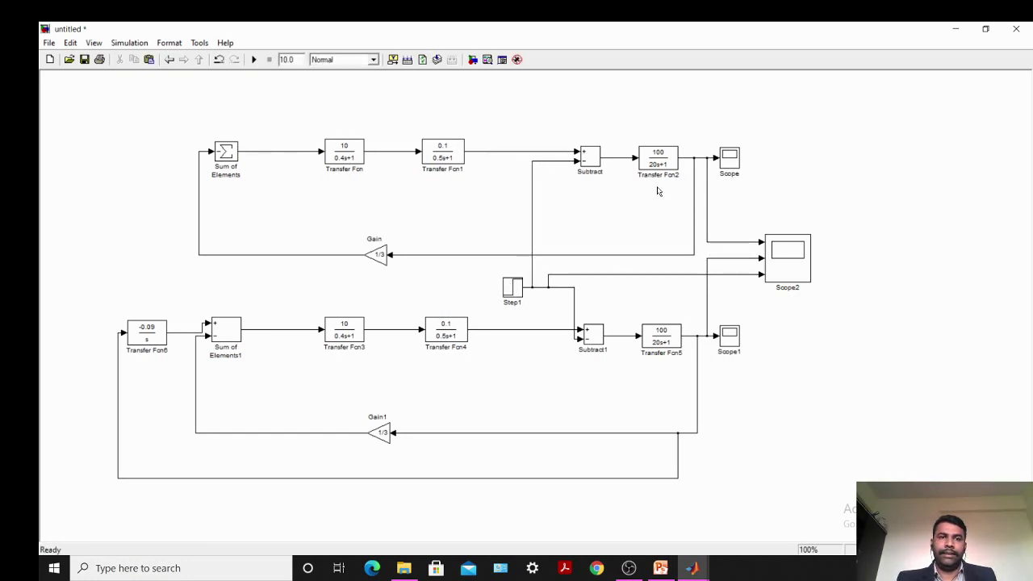
double_click(774, 259)
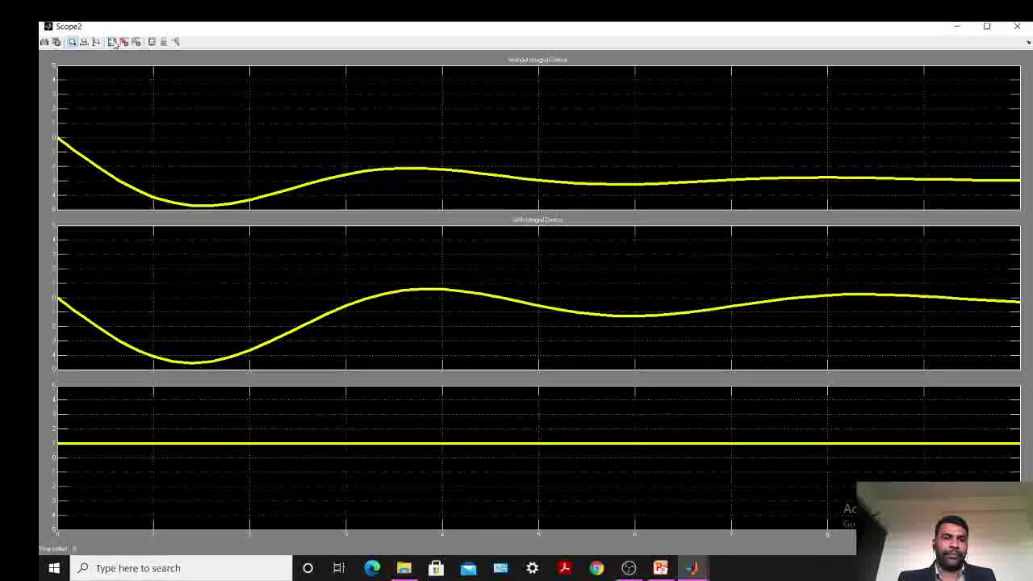
click(114, 42)
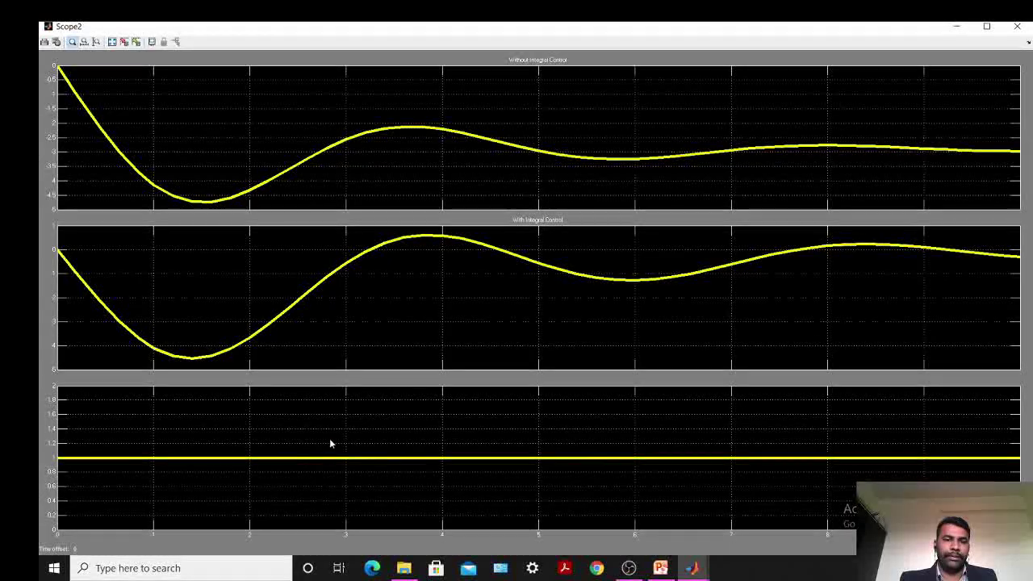
- Title Scope2's third axes "Change in load" and close the scope window
right_click(426, 424)
click(480, 475)
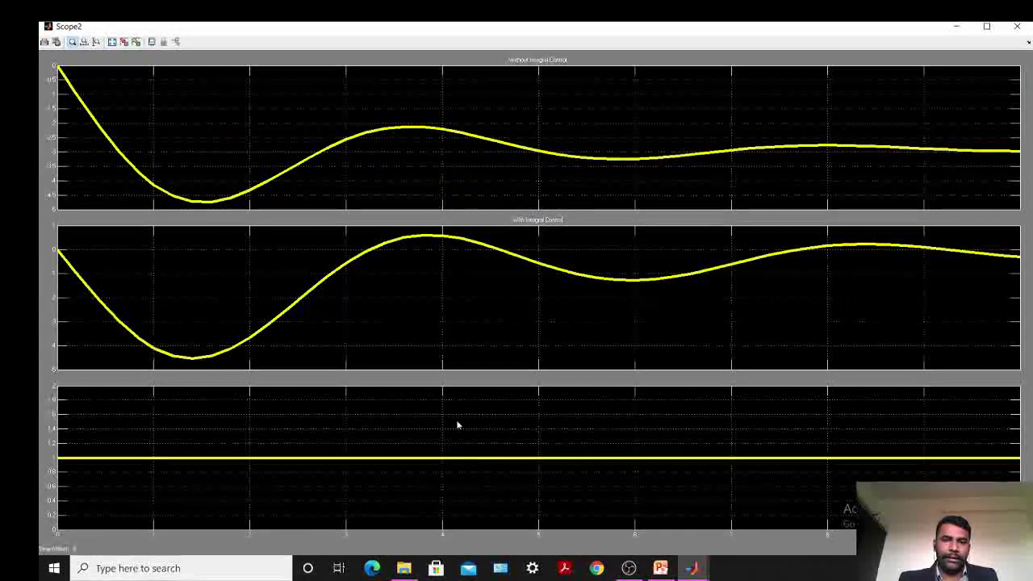
drag(88, 405, 40, 403)
text(Change)
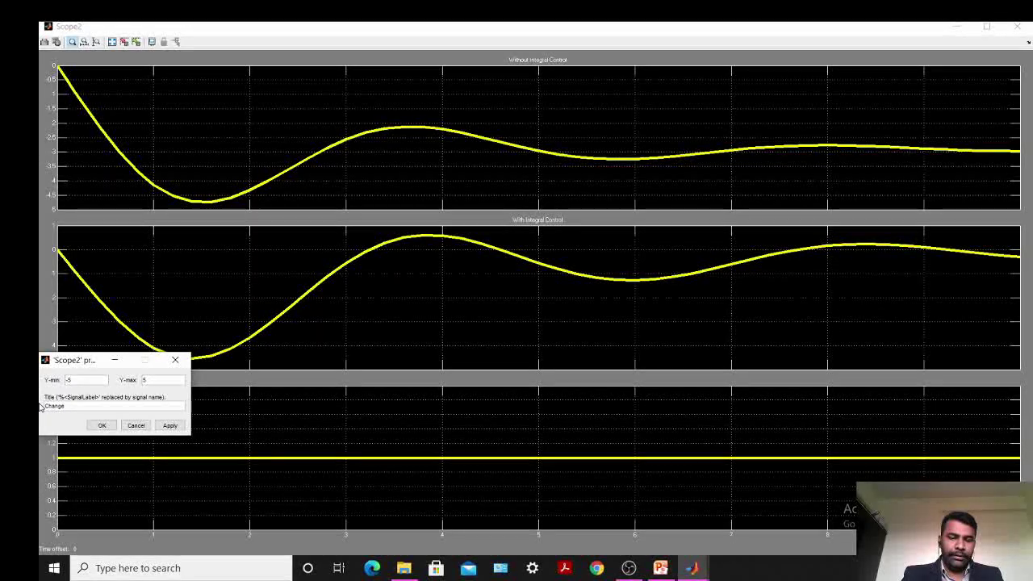
text( in load)
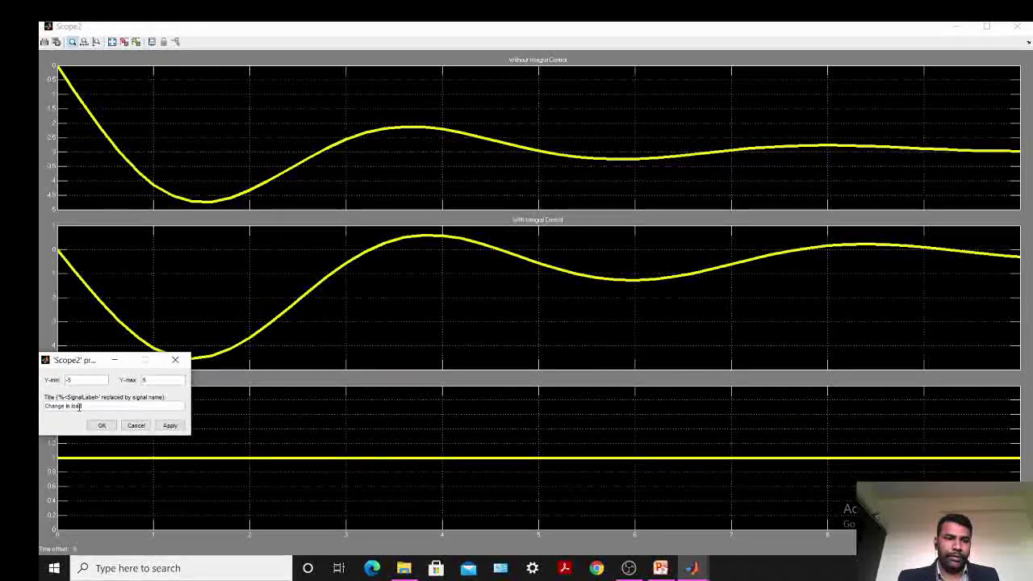
click(102, 426)
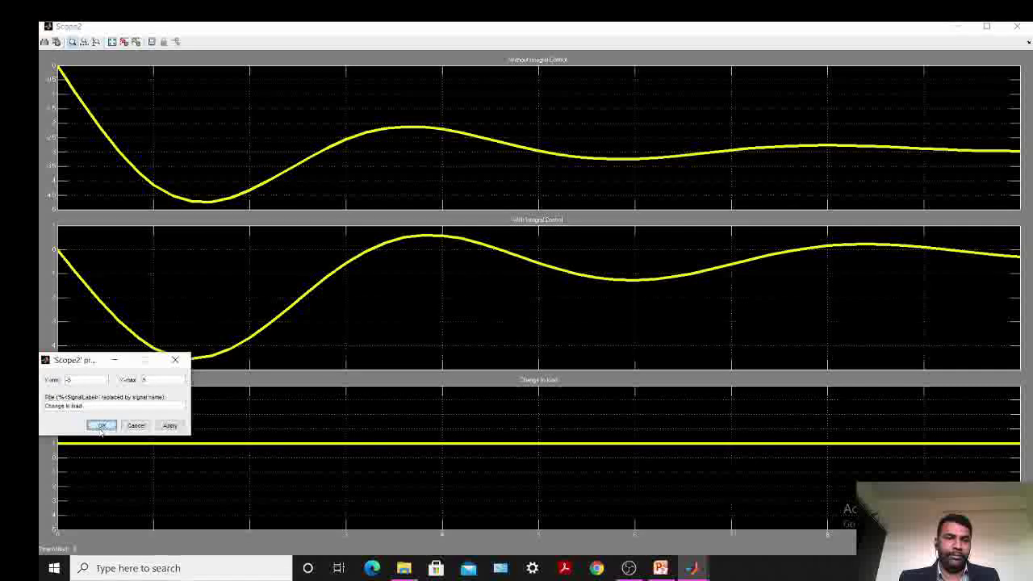
click(1016, 27)
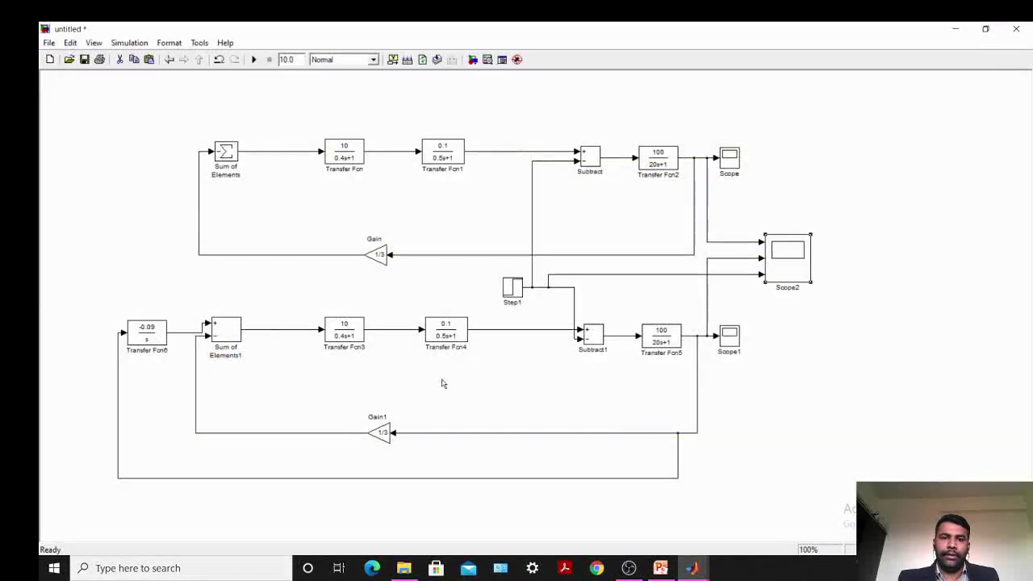
- Set the Step1 block's initial value to 0 and its final value to -1
double_click(510, 287)
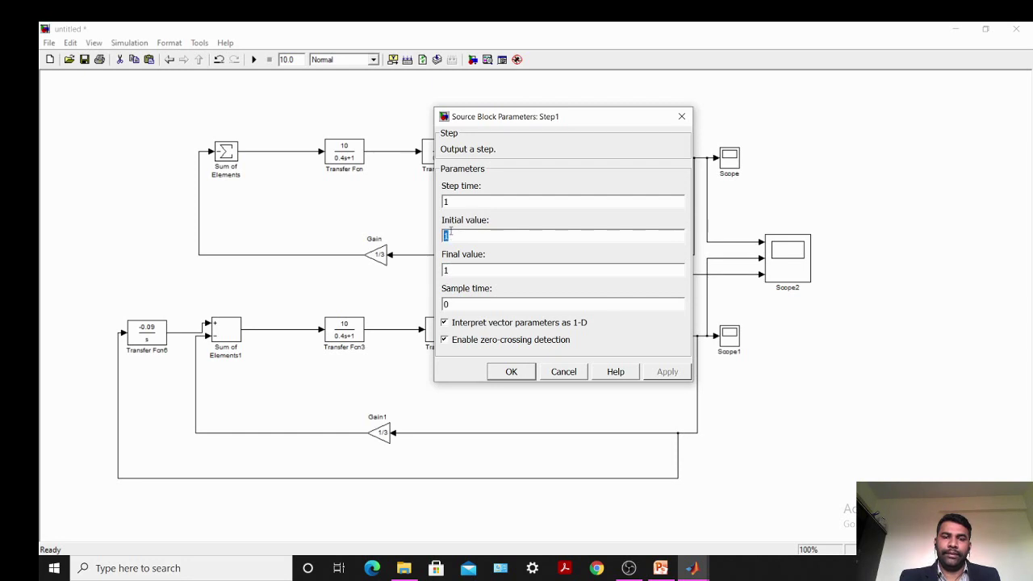
key(BackSpace)
double_click(464, 270)
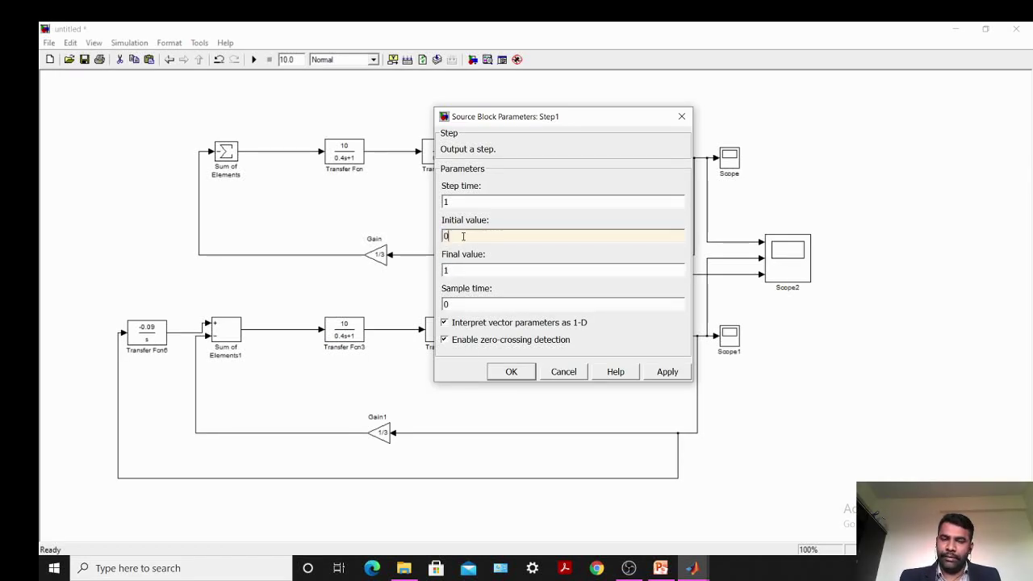
drag(462, 268, 440, 276)
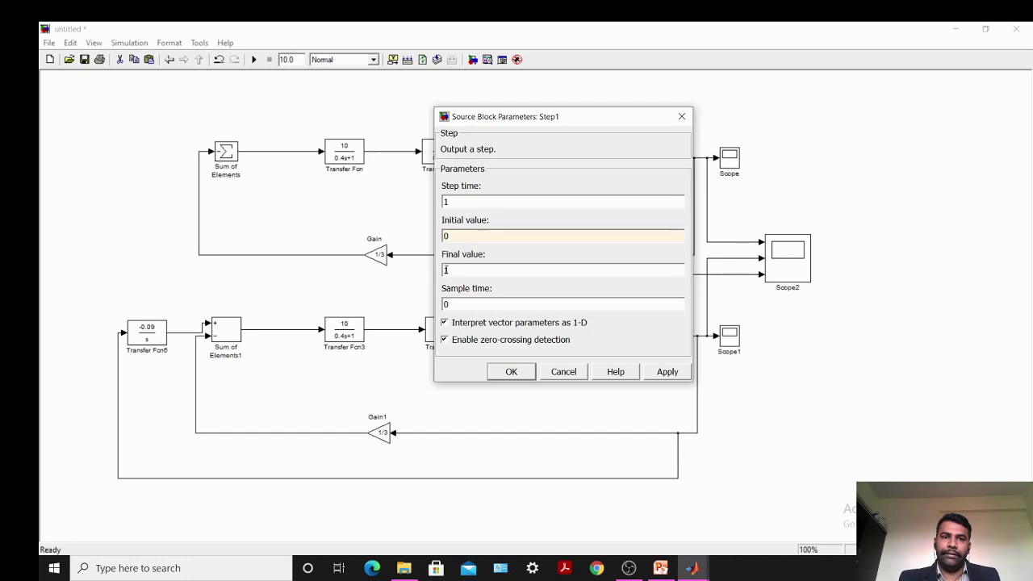
text(-)
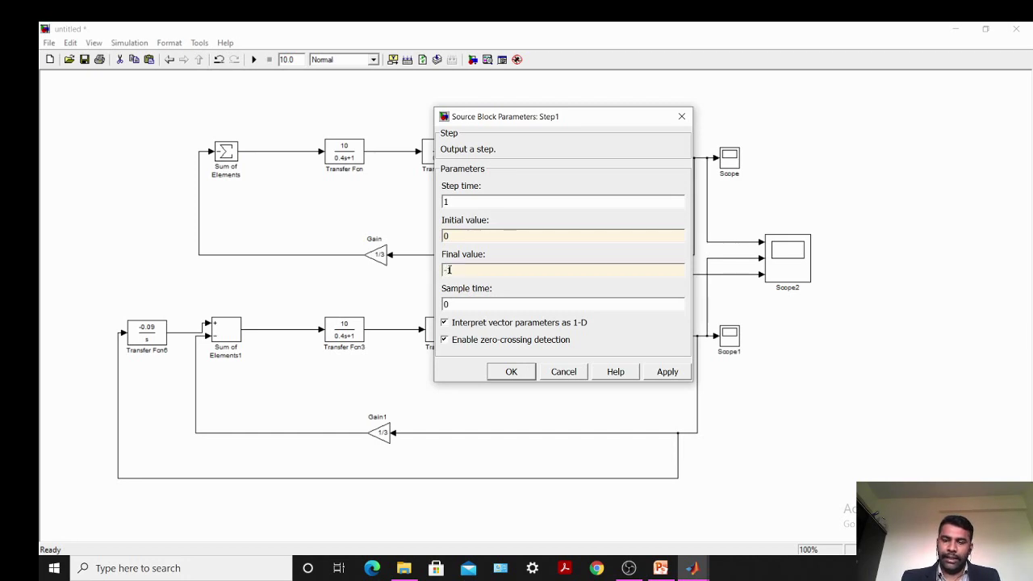
click(680, 369)
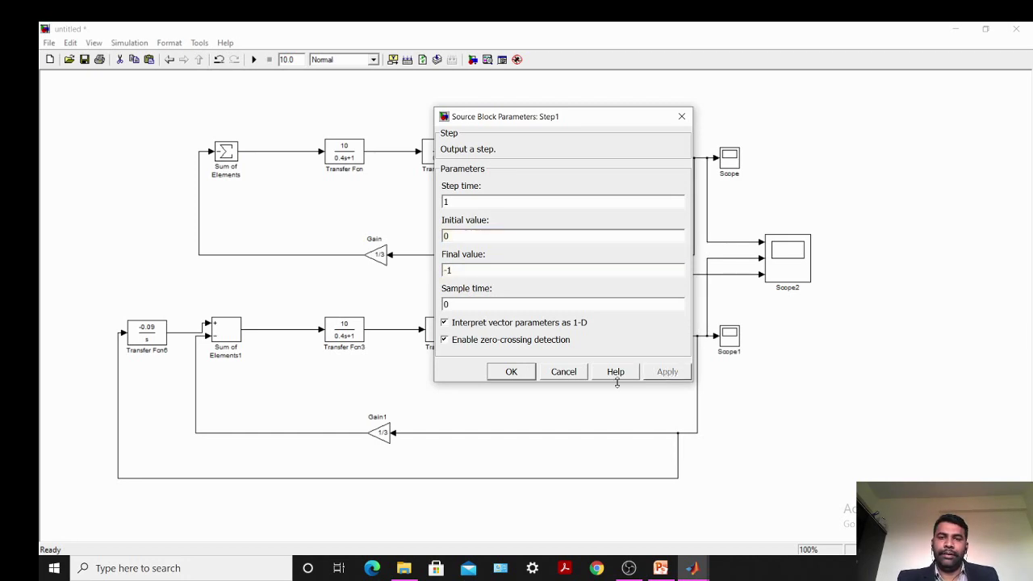
click(508, 373)
- Run the simulation, compare the autoscaled responses to the load decrease in Scope2, and close the scope window
click(253, 60)
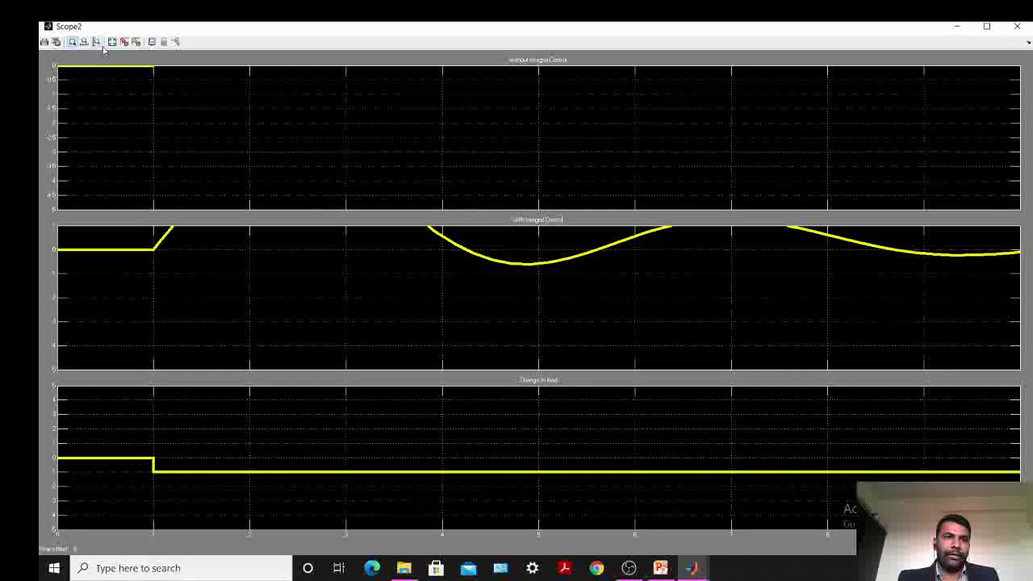
click(112, 41)
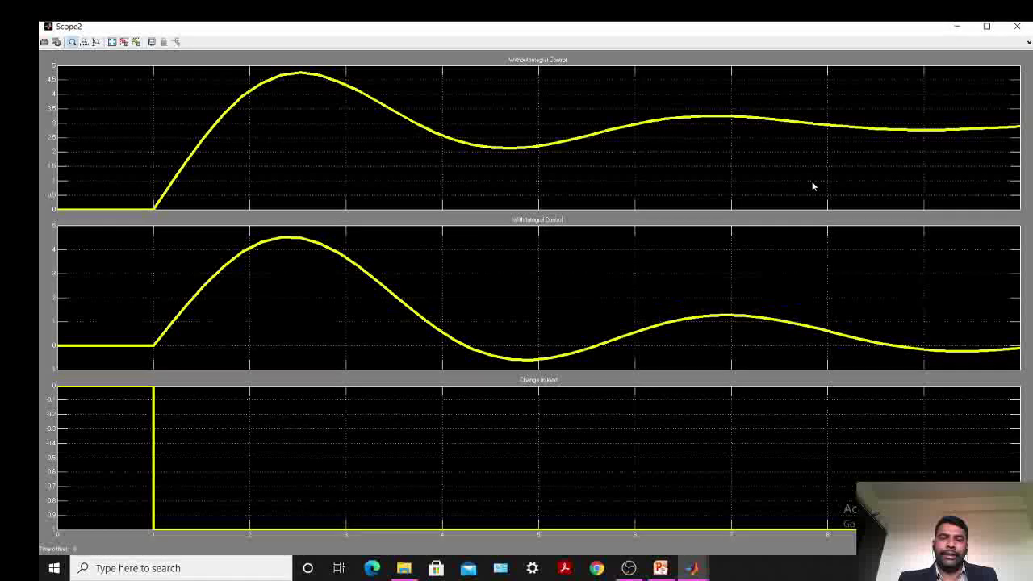
click(1029, 30)
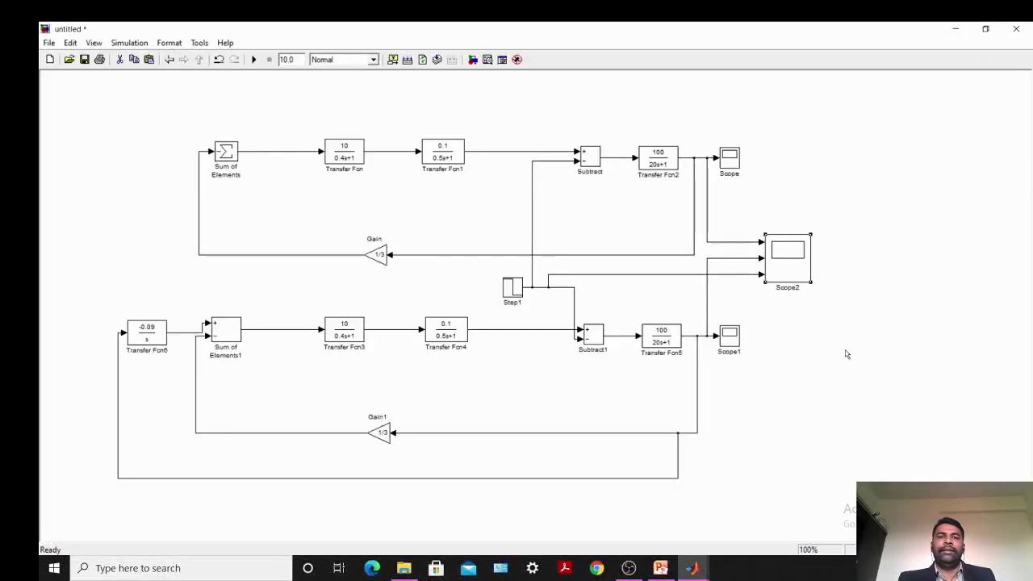